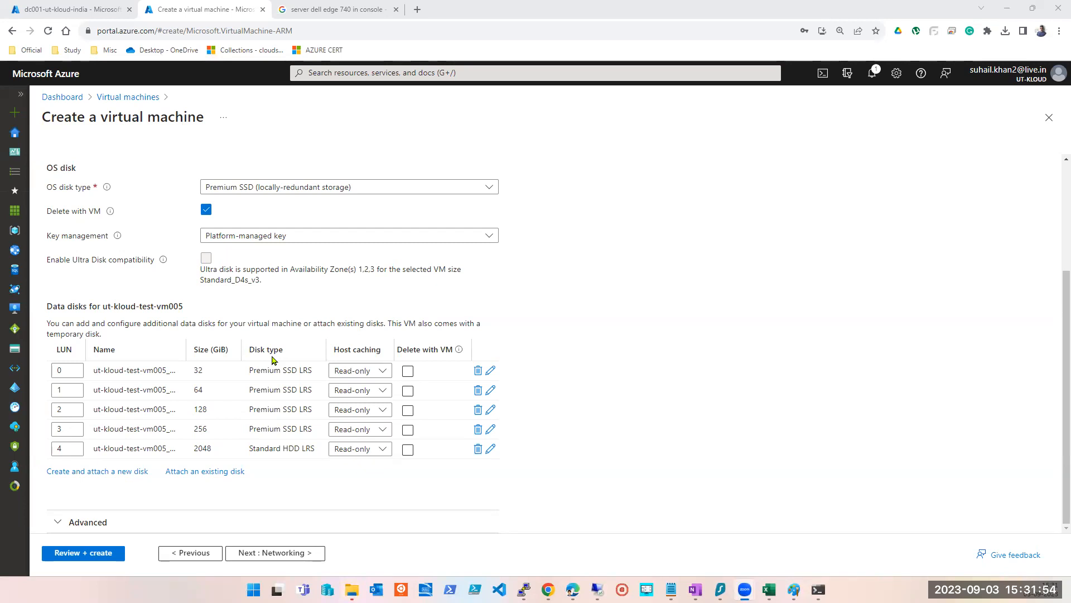
Step: Start creating a new data disk for the virtual machine and name it Data
{"action": "double_click", "coordinate": [269, 349]}
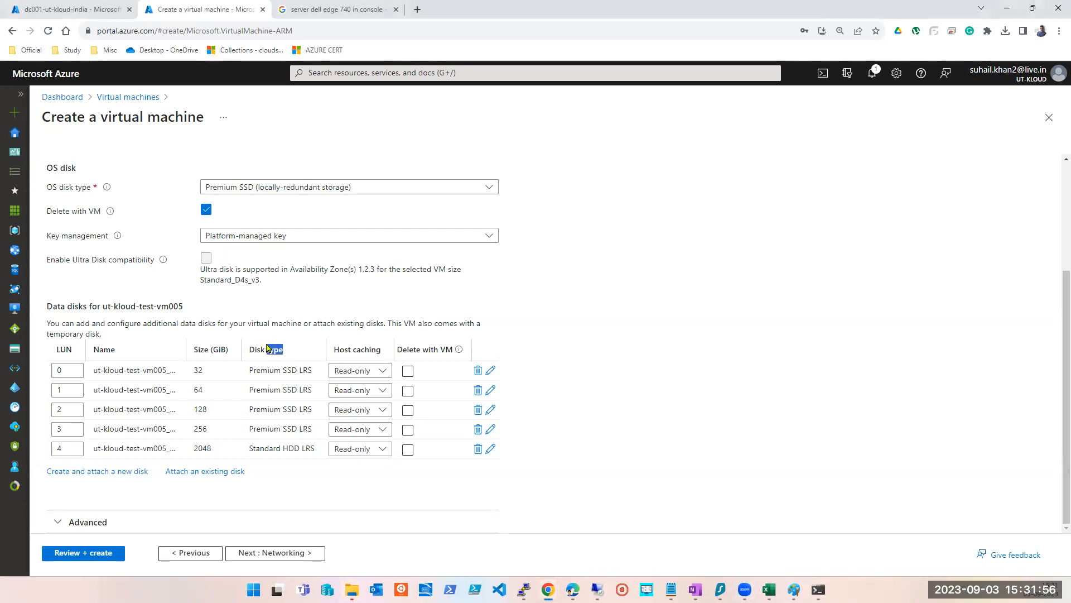
{"action": "triple_click", "coordinate": [258, 349]}
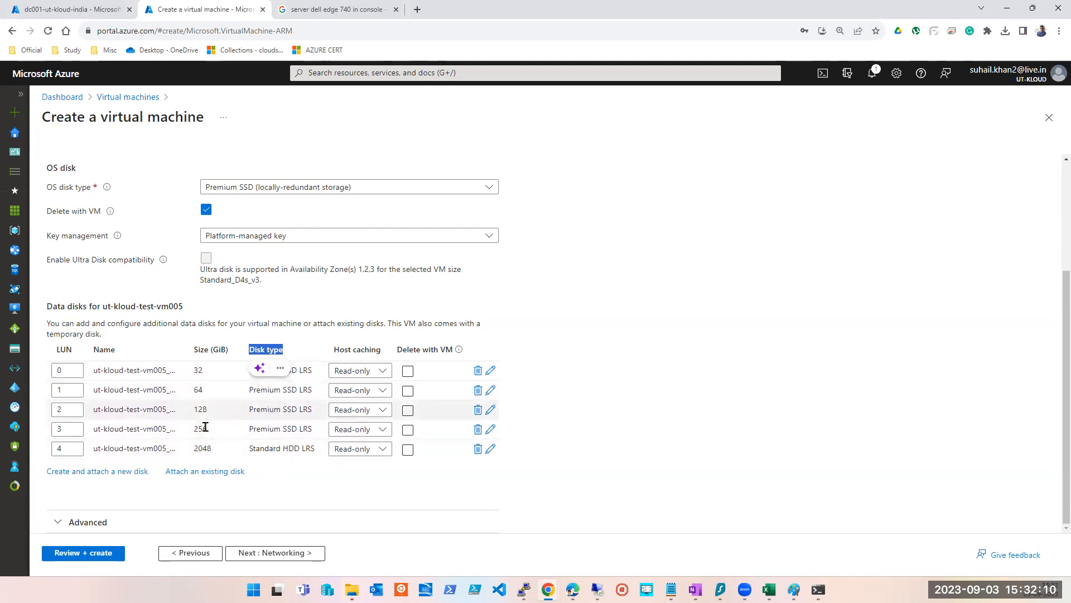
{"action": "left_click", "coordinate": [118, 471]}
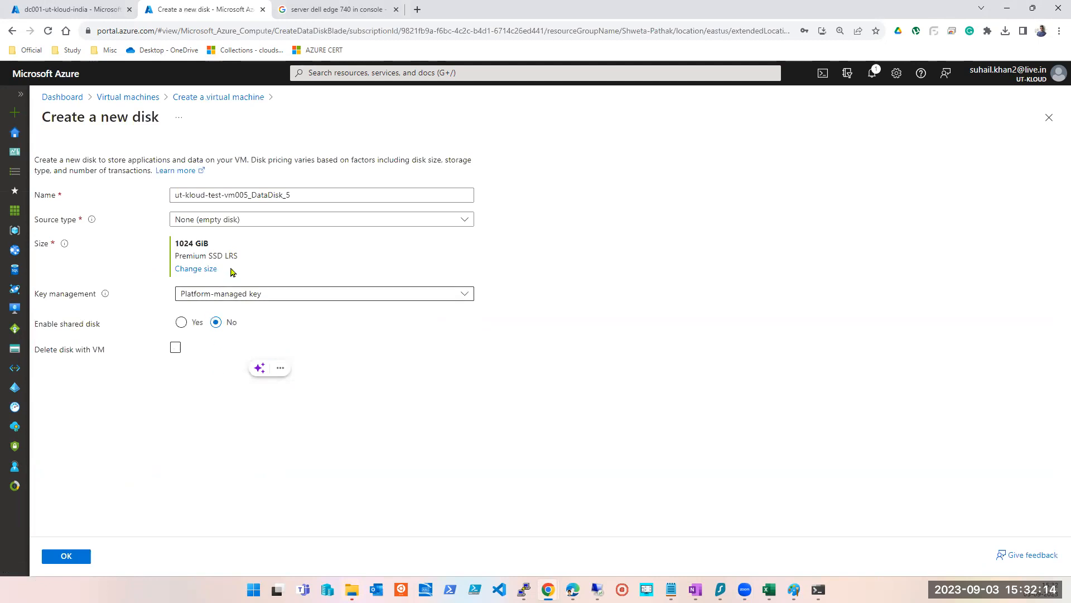
{"action": "triple_click", "coordinate": [293, 195]}
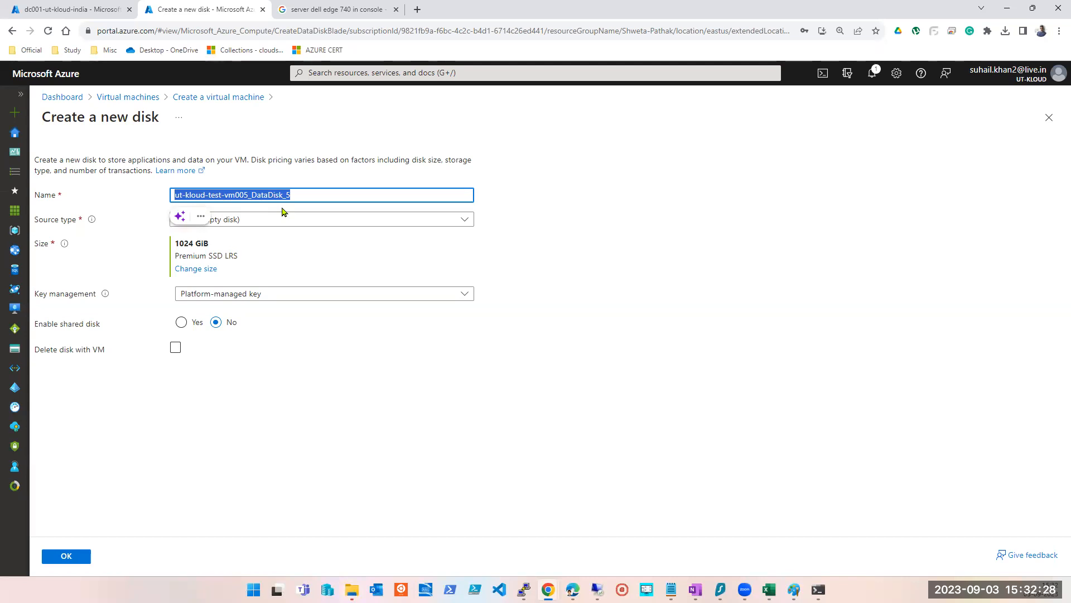
{"action": "type", "text": "Data"}
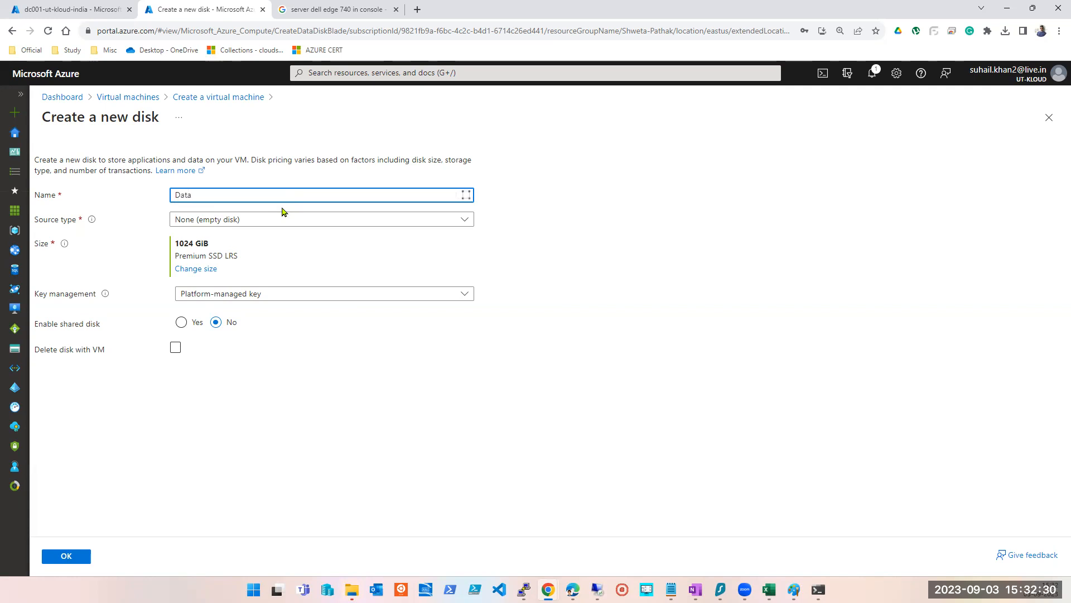
Step: Set the Data disk to 256 GiB Standard HDD (locally-redundant storage) and attach it to the virtual machine
{"action": "left_click", "coordinate": [195, 269]}
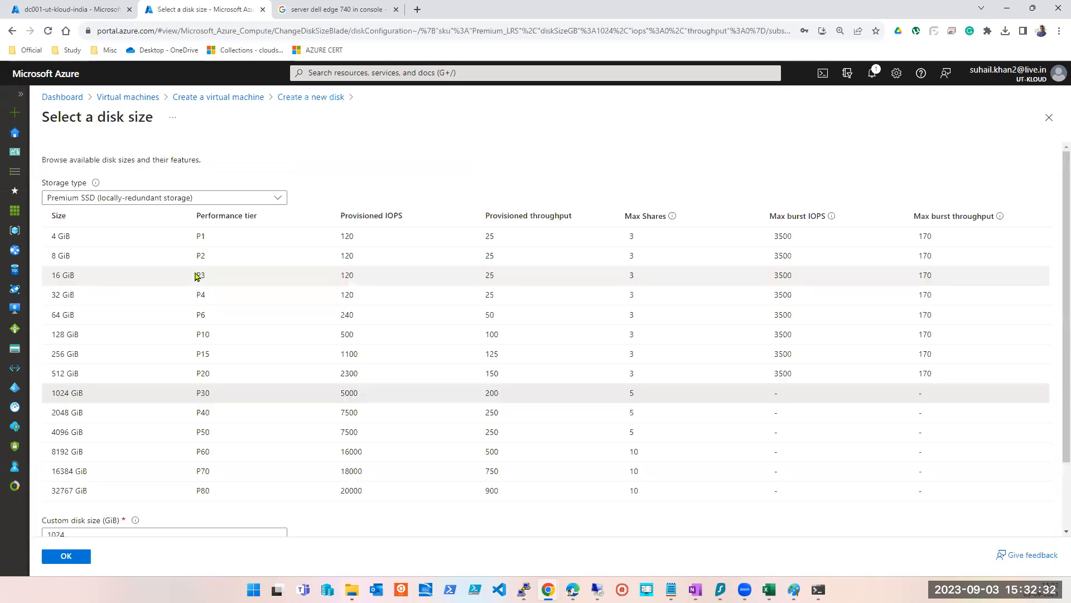
{"action": "left_click", "coordinate": [64, 278]}
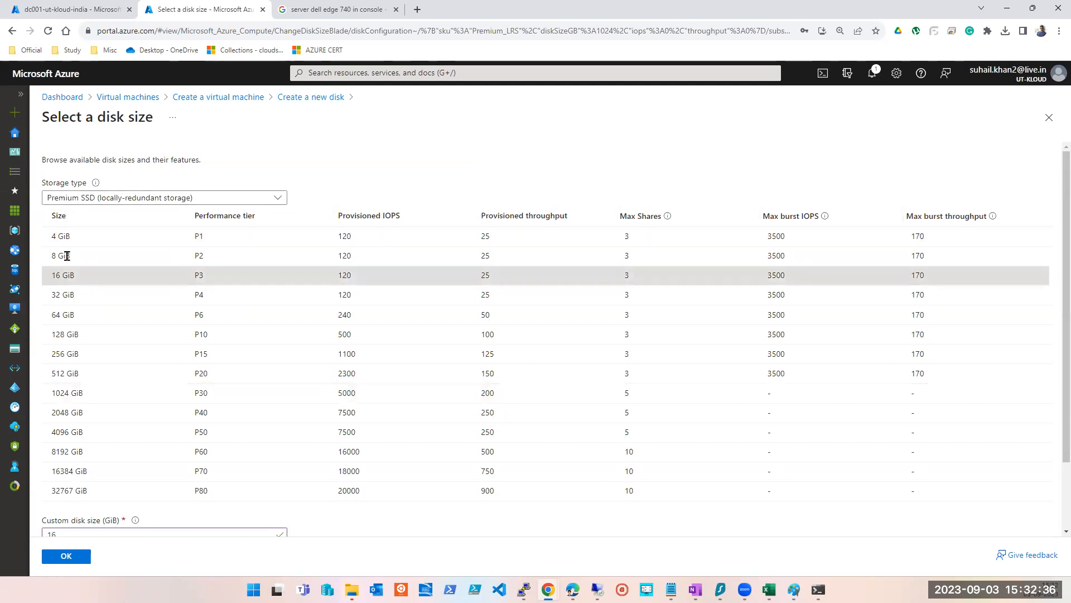
{"action": "left_click", "coordinate": [115, 198]}
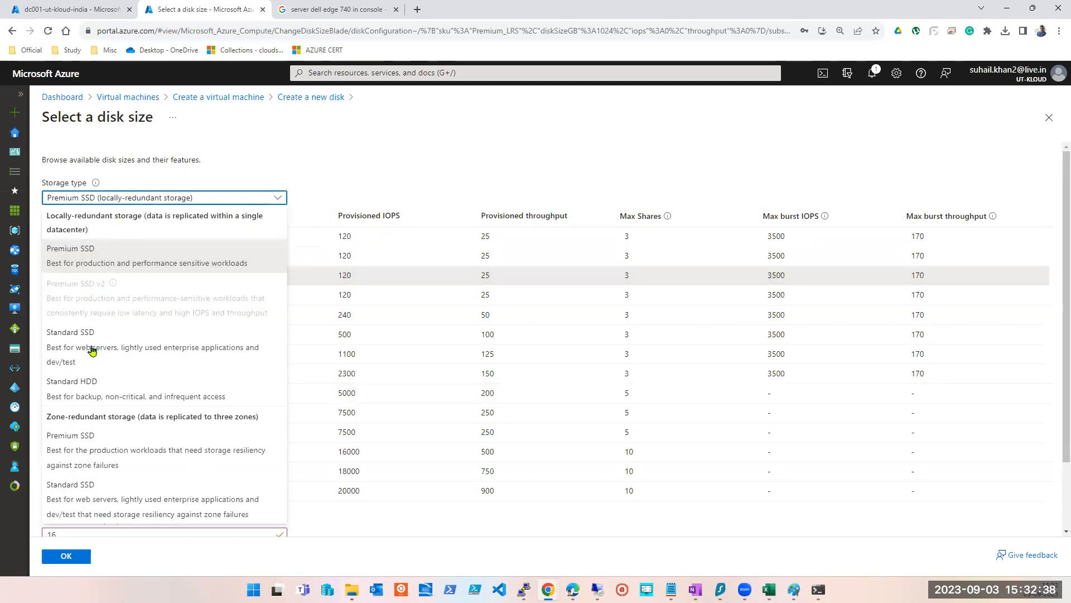
{"action": "left_click", "coordinate": [88, 392]}
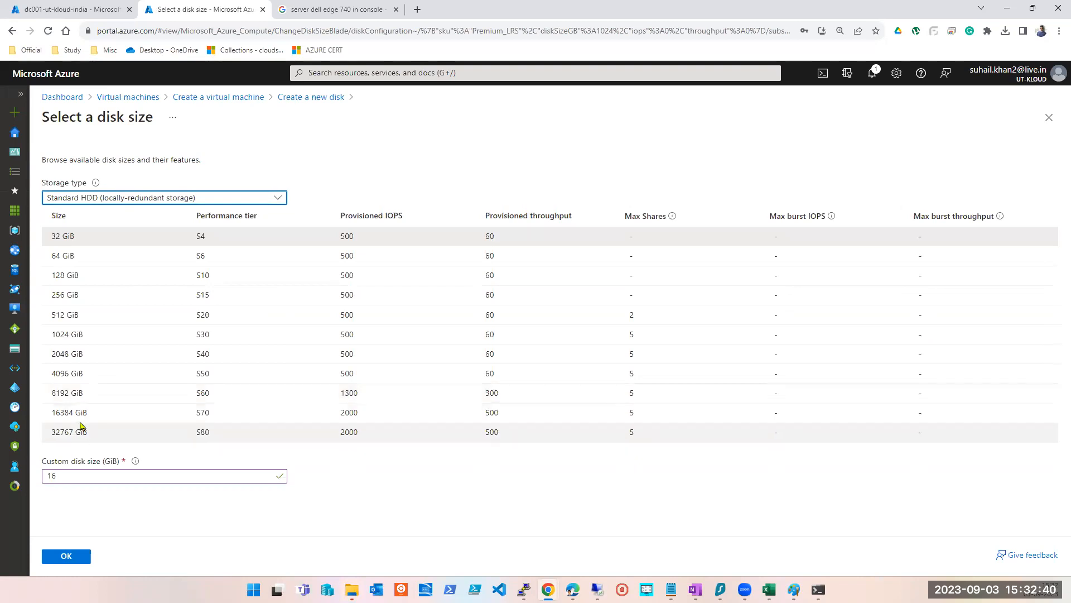
{"action": "left_click", "coordinate": [73, 373]}
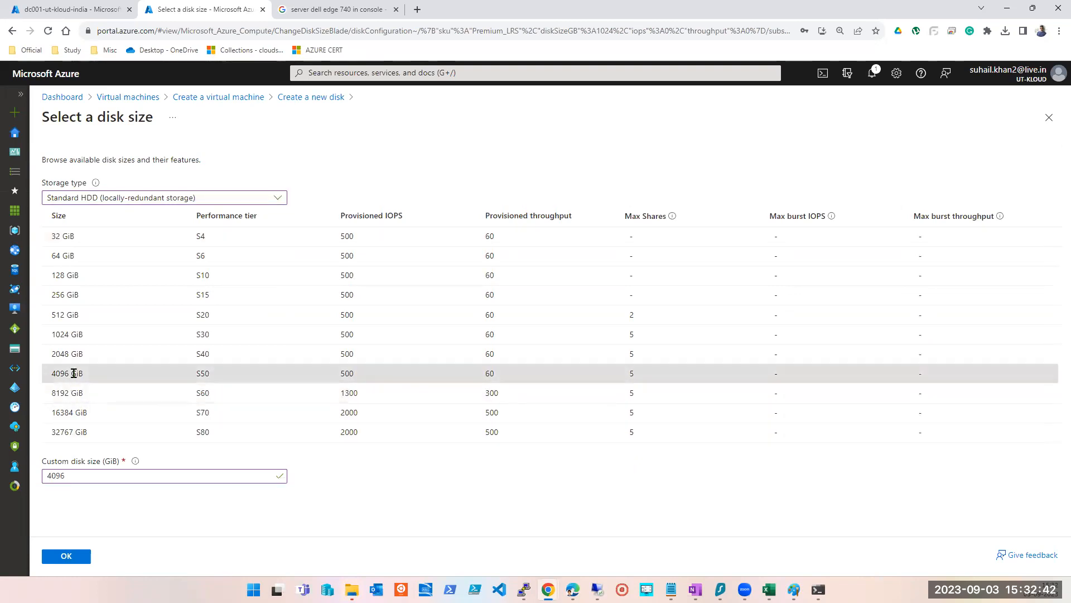
{"action": "left_click", "coordinate": [71, 300]}
{"action": "left_click", "coordinate": [83, 555]}
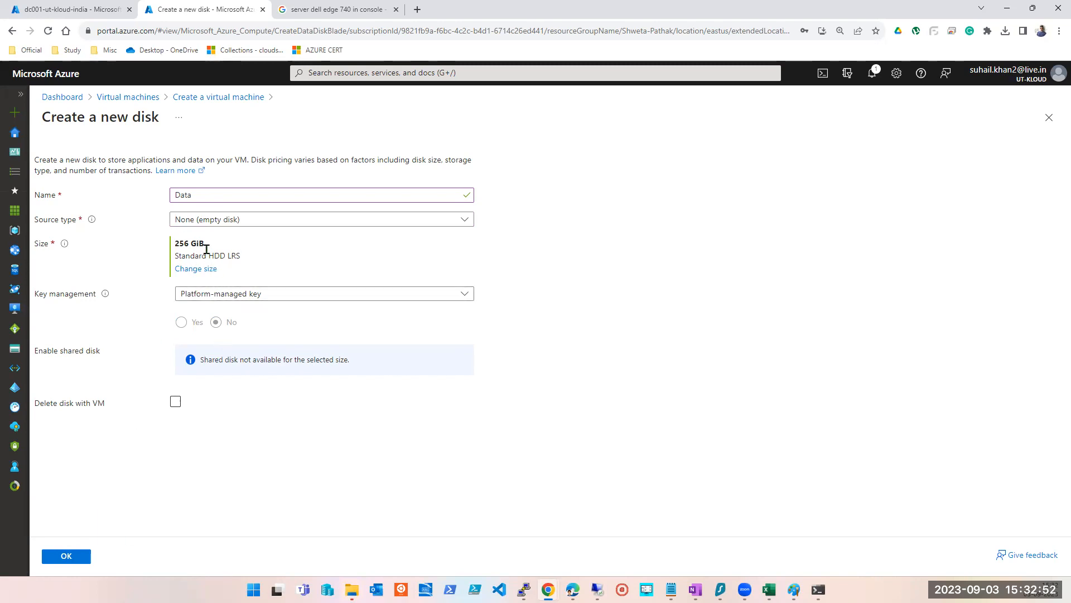
{"action": "left_click", "coordinate": [66, 557]}
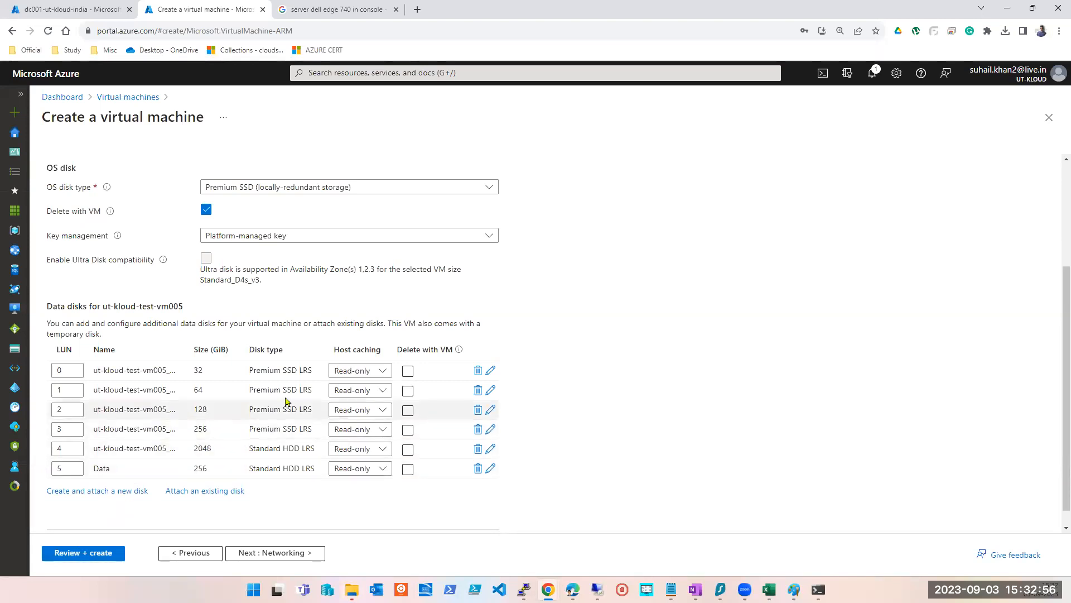
Step: Check the disk configuration and submit the virtual machine settings for validation
{"action": "scroll", "coordinate": [284, 431], "scroll_direction": "up", "scroll_amount": 3}
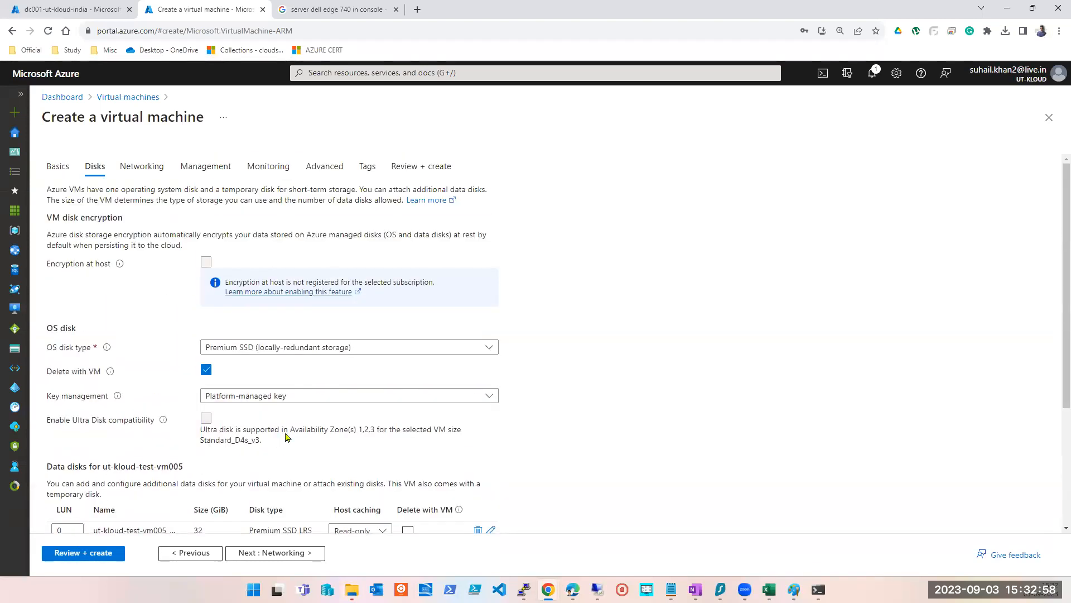
{"action": "scroll", "coordinate": [286, 436], "scroll_direction": "down", "scroll_amount": 3}
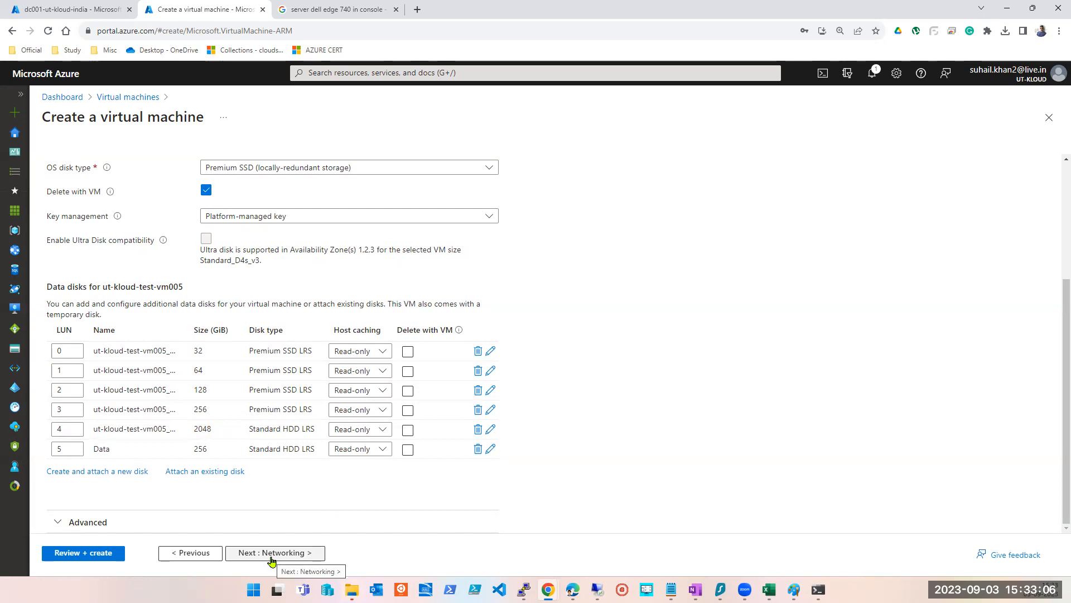
{"action": "left_click", "coordinate": [66, 552]}
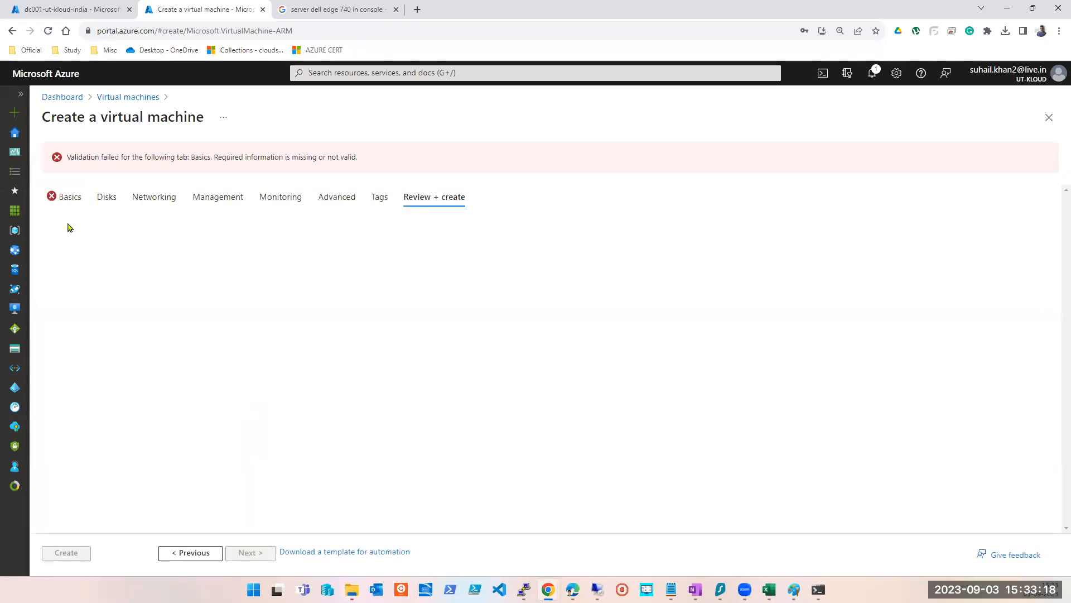
Step: Examine the Basics settings of the virtual machine for missing or invalid entries
{"action": "left_click", "coordinate": [70, 198]}
{"action": "scroll", "coordinate": [131, 307], "scroll_direction": "down", "scroll_amount": 9}
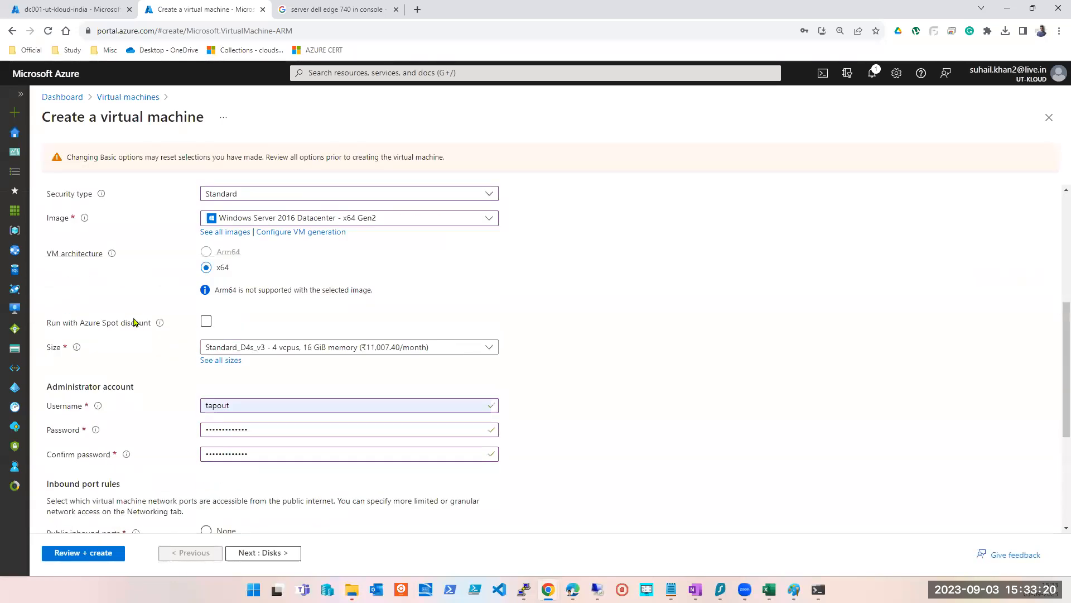
{"action": "scroll", "coordinate": [141, 340], "scroll_direction": "up", "scroll_amount": 5}
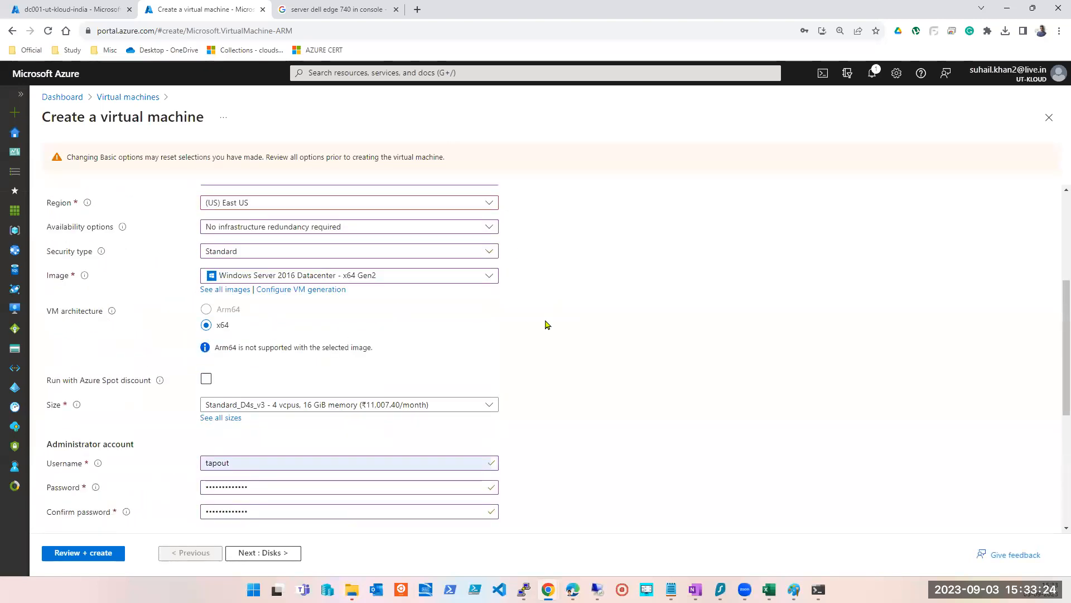
{"action": "scroll", "coordinate": [560, 383], "scroll_direction": "down", "scroll_amount": 5}
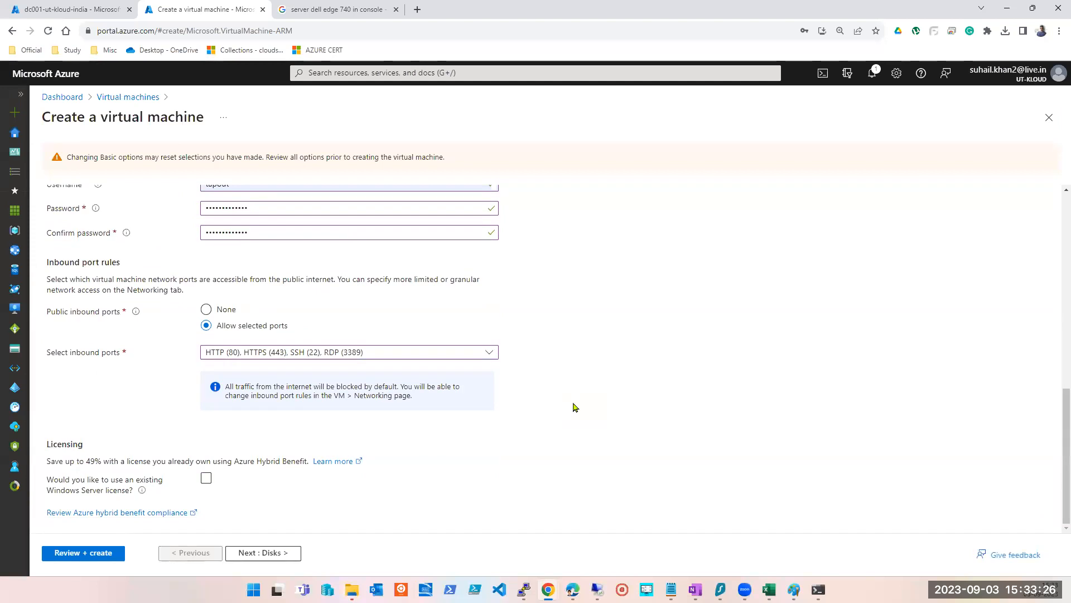
{"action": "scroll", "coordinate": [575, 407], "scroll_direction": "up", "scroll_amount": 8}
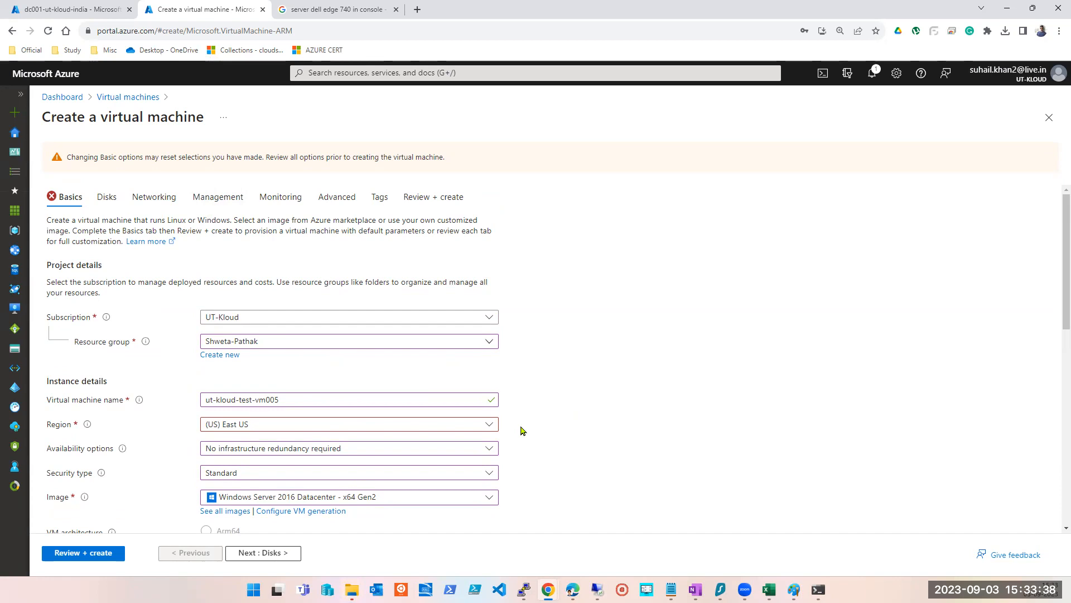
{"action": "scroll", "coordinate": [546, 432], "scroll_direction": "down", "scroll_amount": 2}
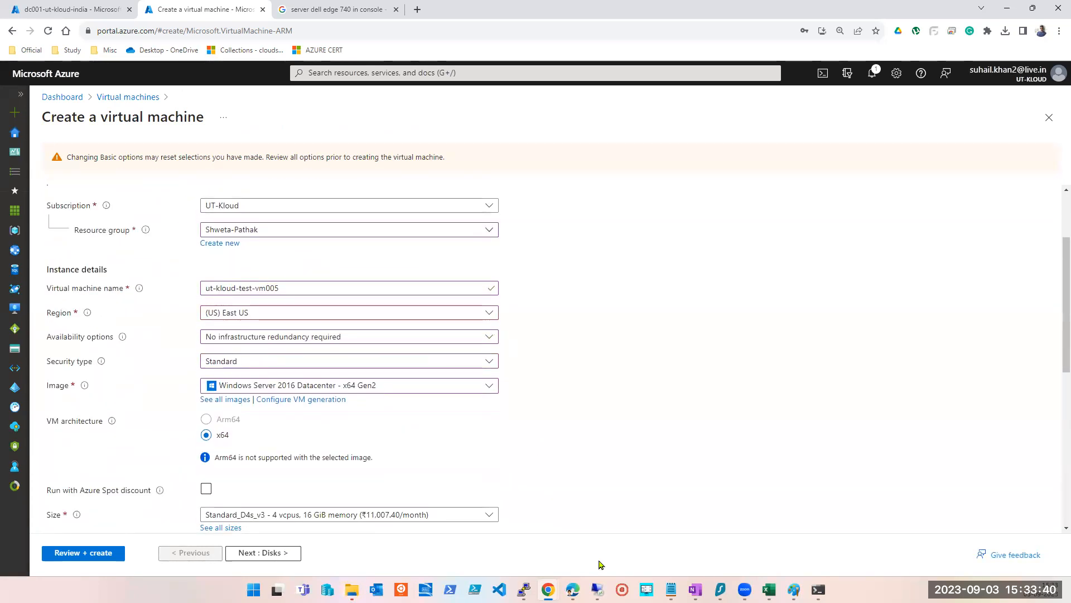
Step: Look up the required virtual machine size in the OneNote task notes and return to the Azure portal
{"action": "left_click", "coordinate": [694, 589]}
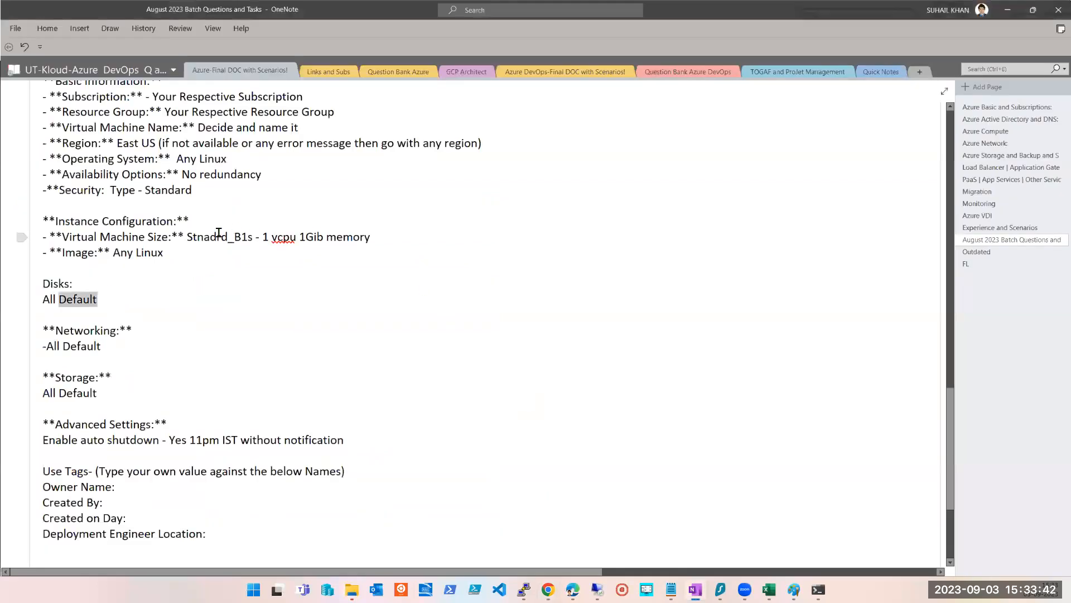
{"action": "left_click_drag", "start_coordinate": [190, 240], "coordinate": [305, 240]}
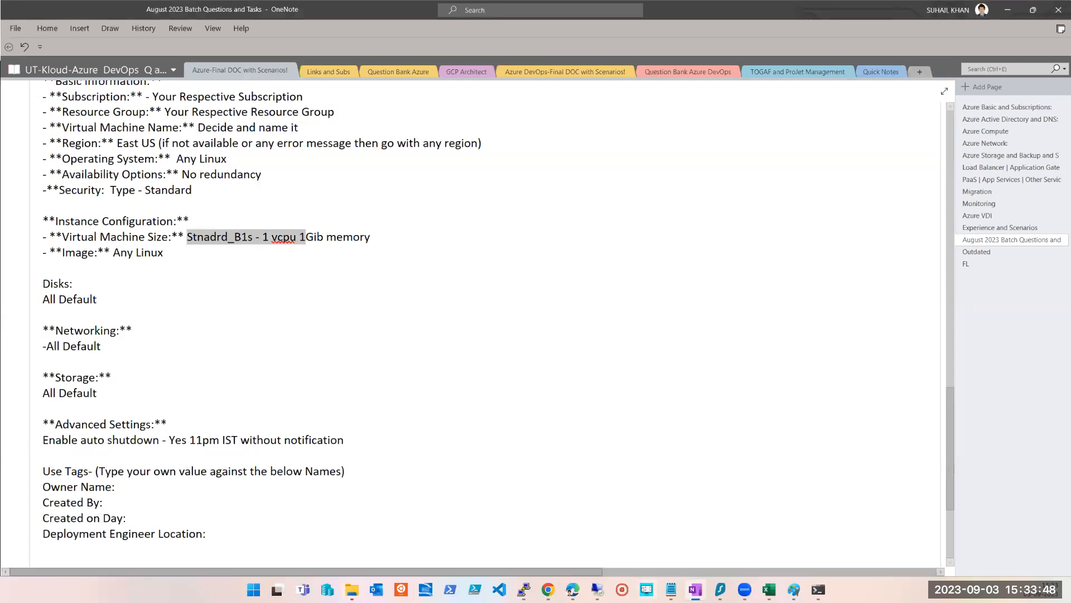
{"action": "left_click", "coordinate": [548, 589]}
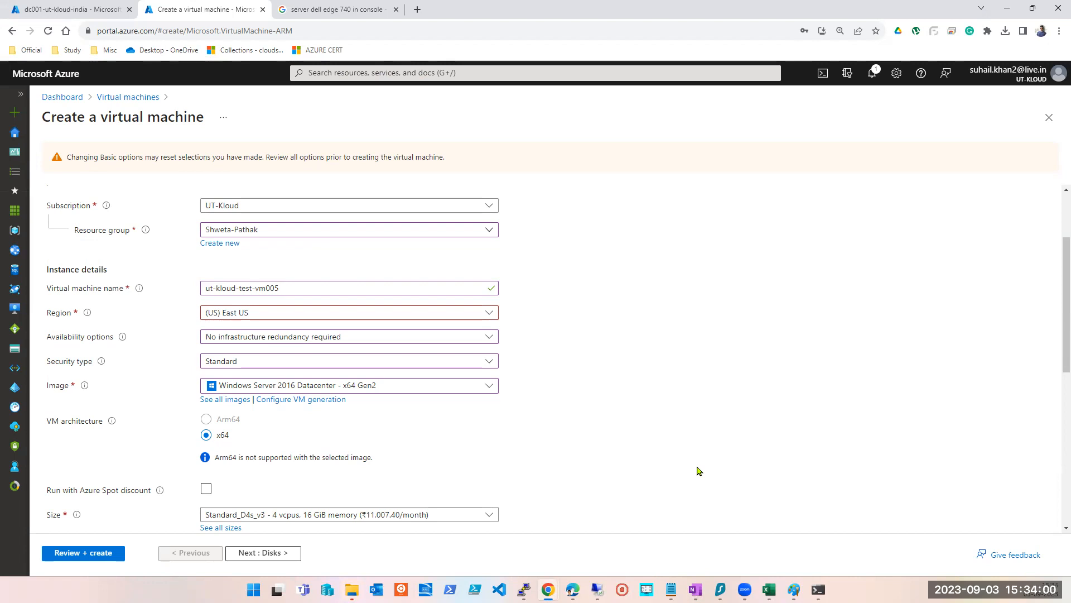
Step: Open the full list of VM sizes and choose DS2_v2
{"action": "scroll", "coordinate": [699, 470], "scroll_direction": "down", "scroll_amount": 2}
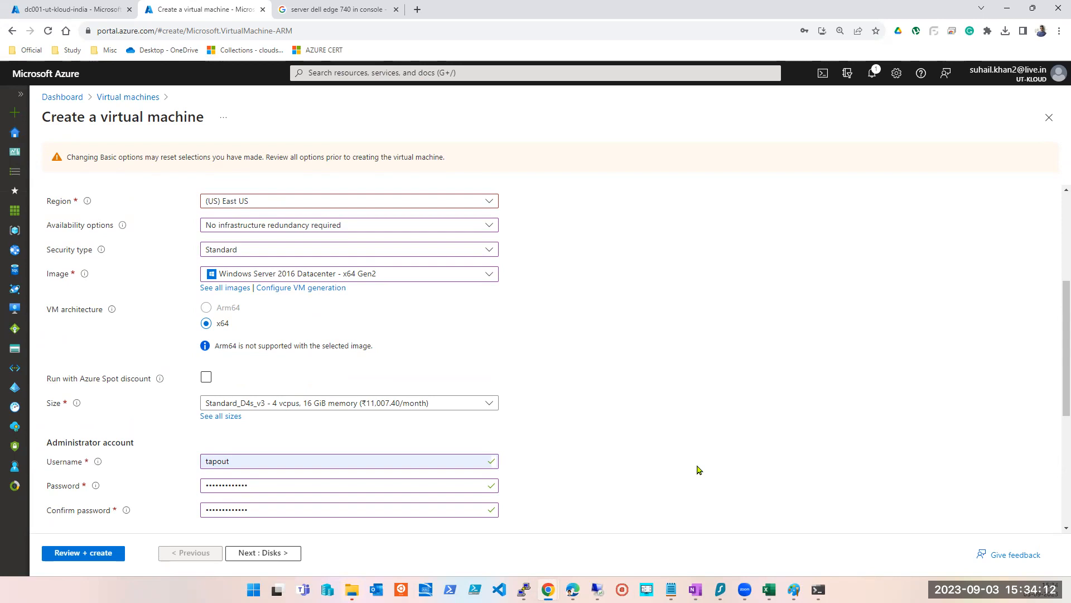
{"action": "left_click", "coordinate": [230, 417]}
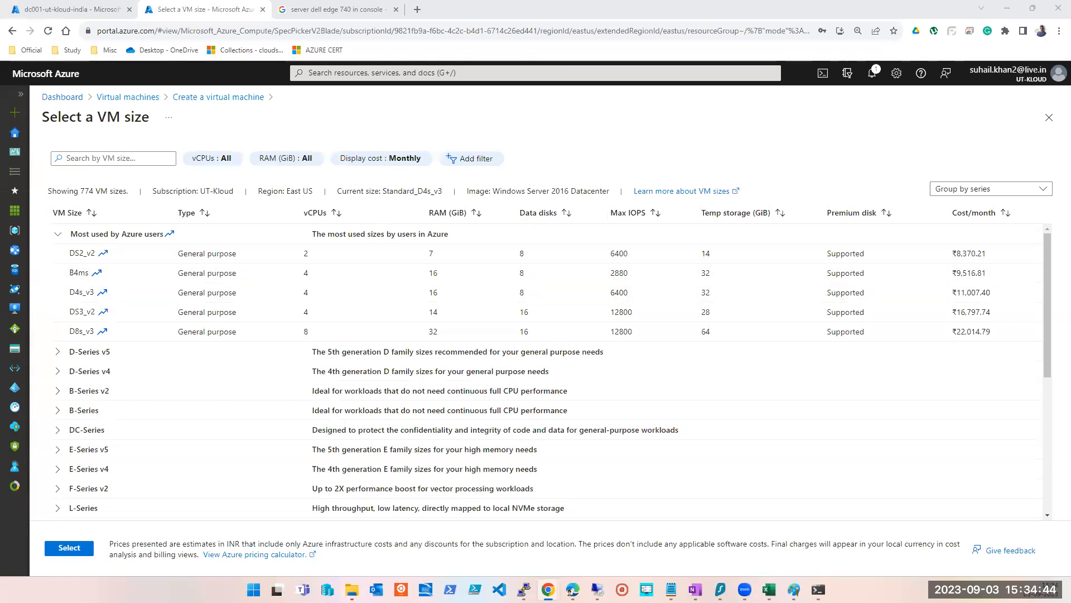
{"action": "left_click", "coordinate": [251, 258]}
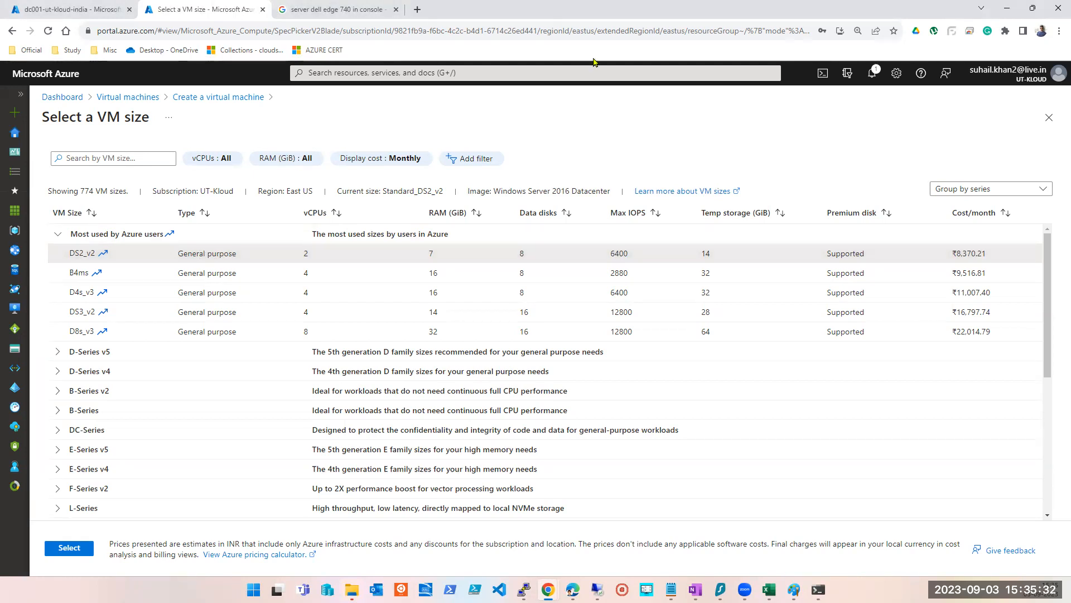
Step: Examine how the vCPU and RAM values of the DS2_v2 size relate to its supported number of data disks
{"action": "double_click", "coordinate": [305, 254]}
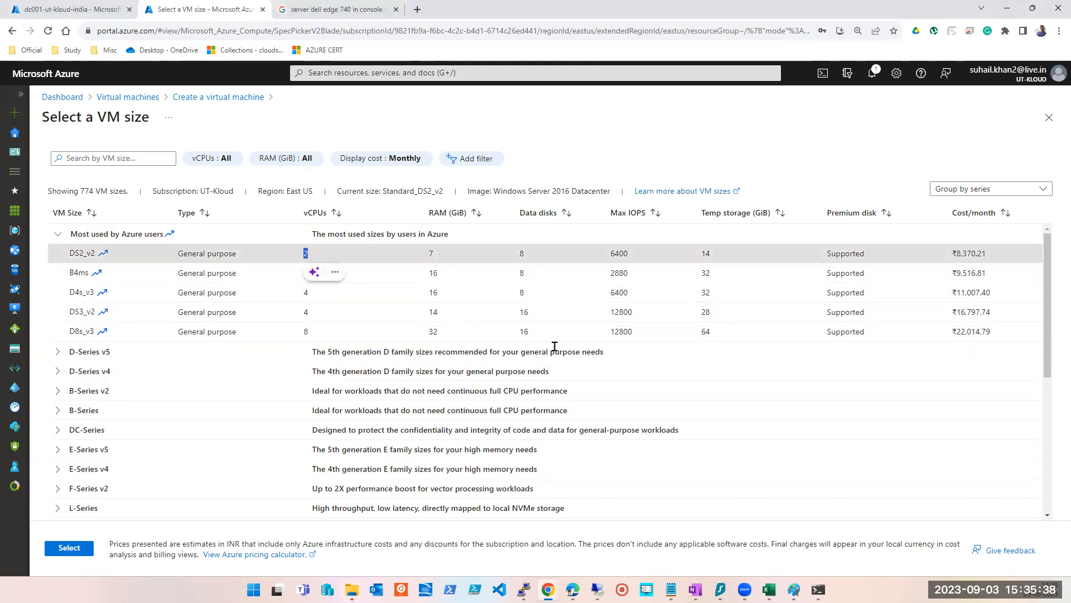
{"action": "left_click", "coordinate": [524, 251]}
{"action": "double_click", "coordinate": [523, 253]}
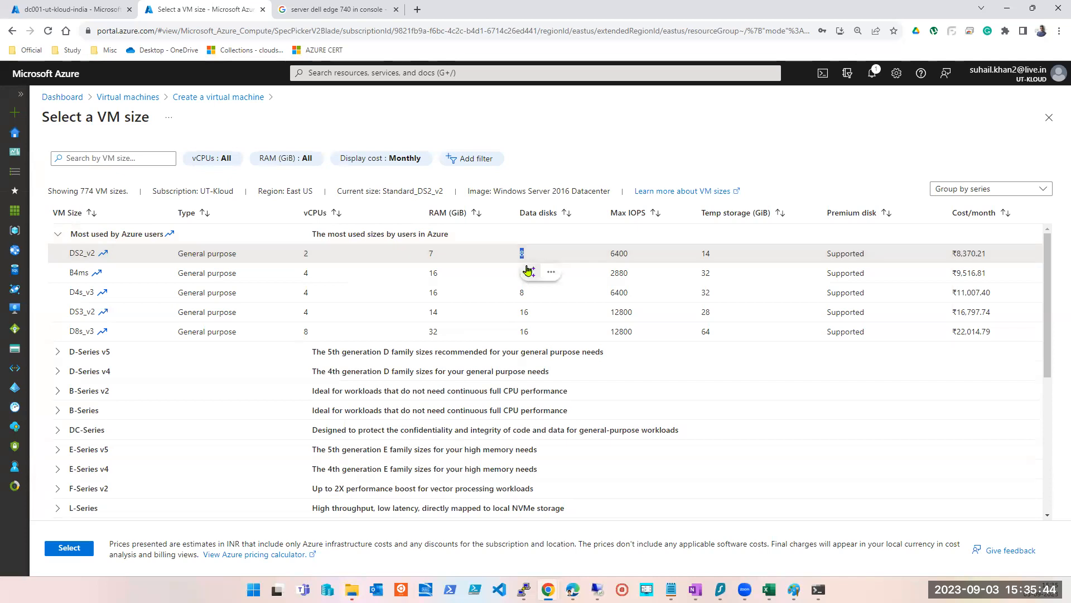
{"action": "double_click", "coordinate": [306, 254]}
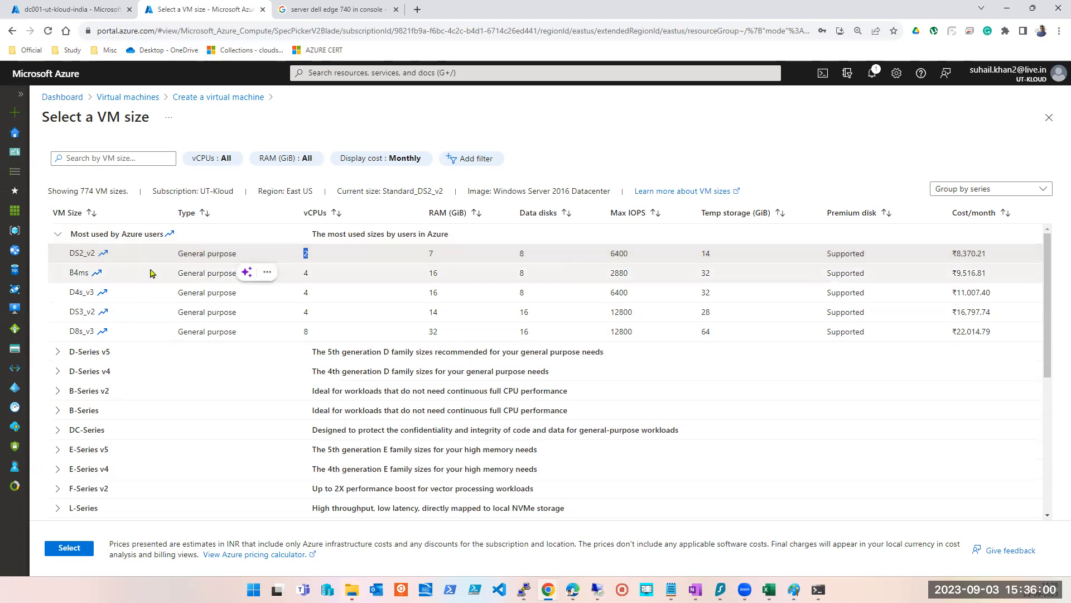
{"action": "double_click", "coordinate": [522, 253]}
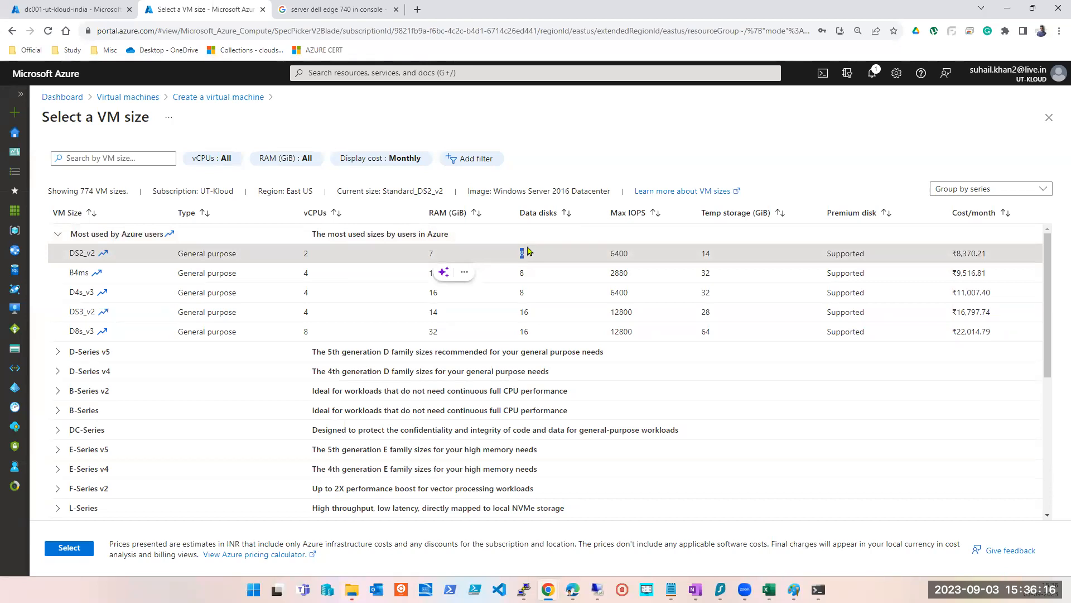
{"action": "left_click", "coordinate": [295, 258]}
{"action": "left_click_drag", "start_coordinate": [295, 257], "coordinate": [508, 256]}
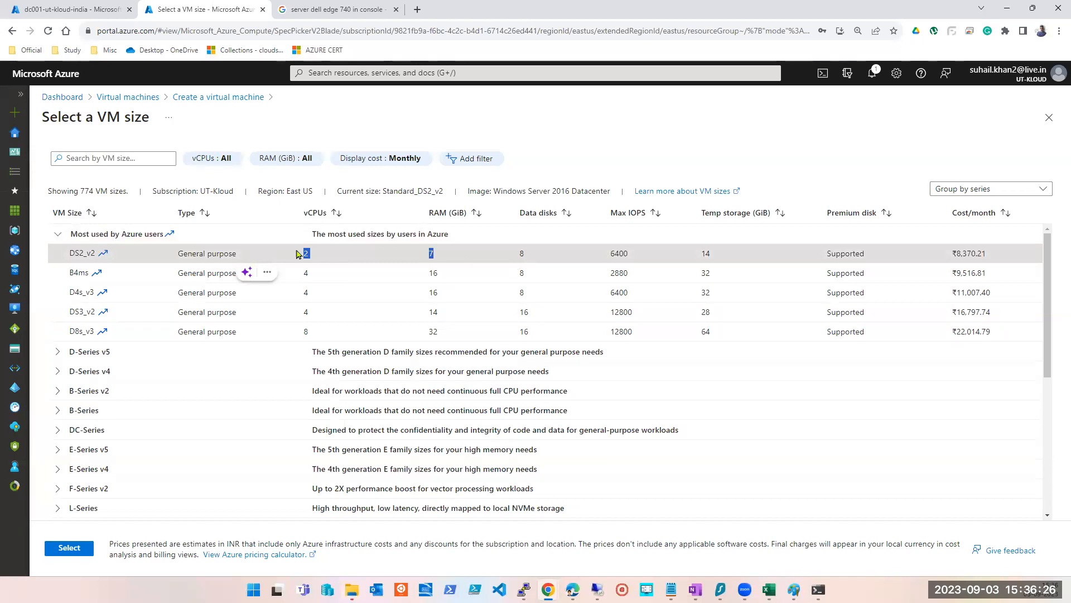
{"action": "left_click_drag", "start_coordinate": [511, 257], "coordinate": [525, 255]}
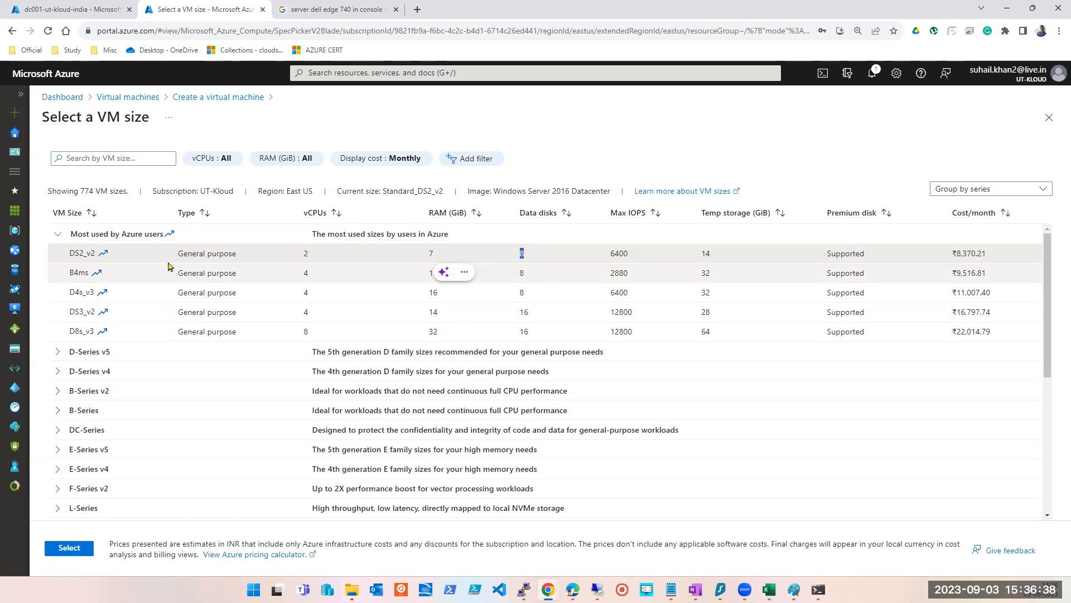
Step: Collapse the most used sizes and expand the B-Series group to view its VM sizes
{"action": "left_click", "coordinate": [57, 234]}
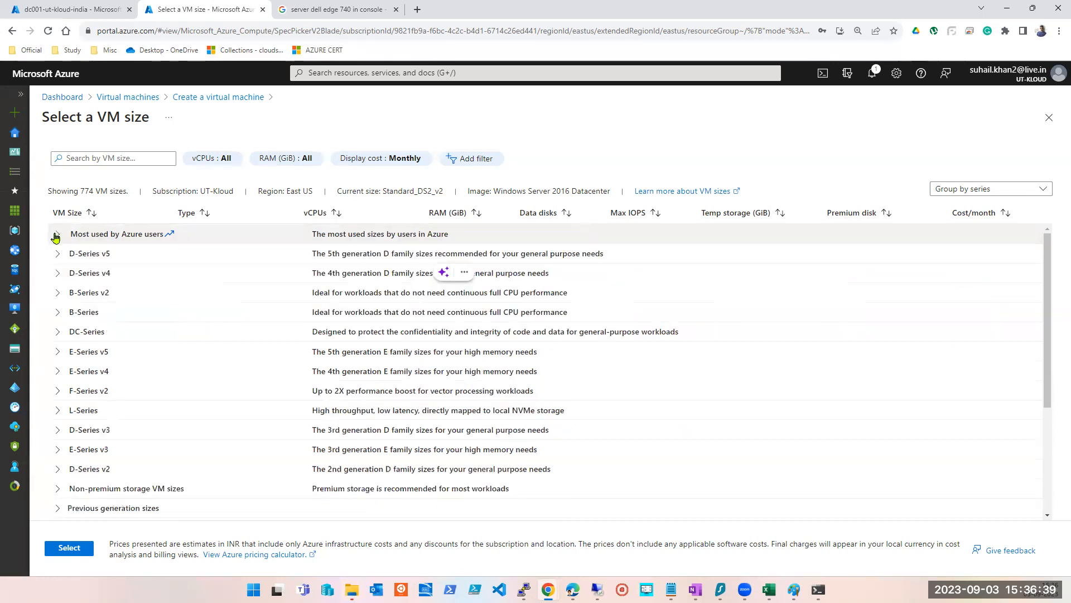
{"action": "left_click", "coordinate": [56, 312]}
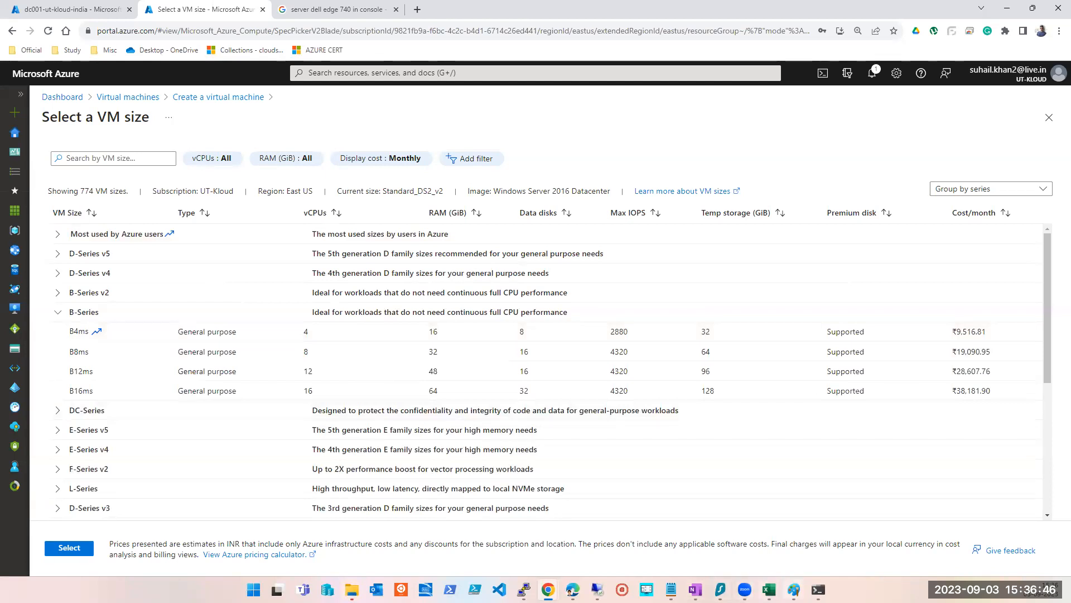
{"action": "left_click", "coordinate": [794, 590]}
{"action": "left_click", "coordinate": [794, 590]}
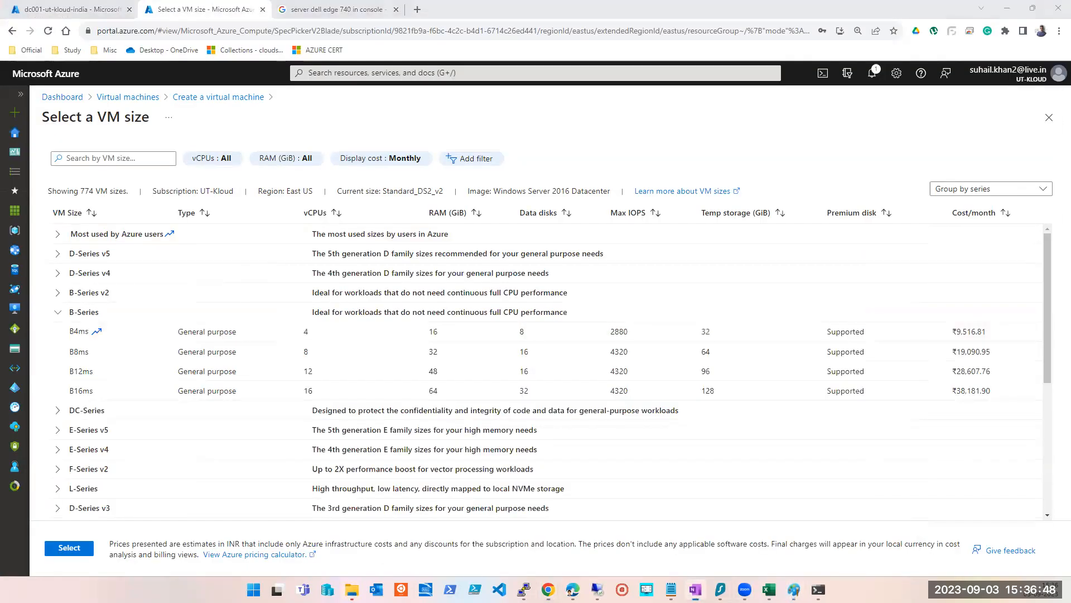
Step: Recheck the required VM size in the OneNote task notes and collapse the B-Series group in the Azure portal
{"action": "left_click", "coordinate": [695, 589]}
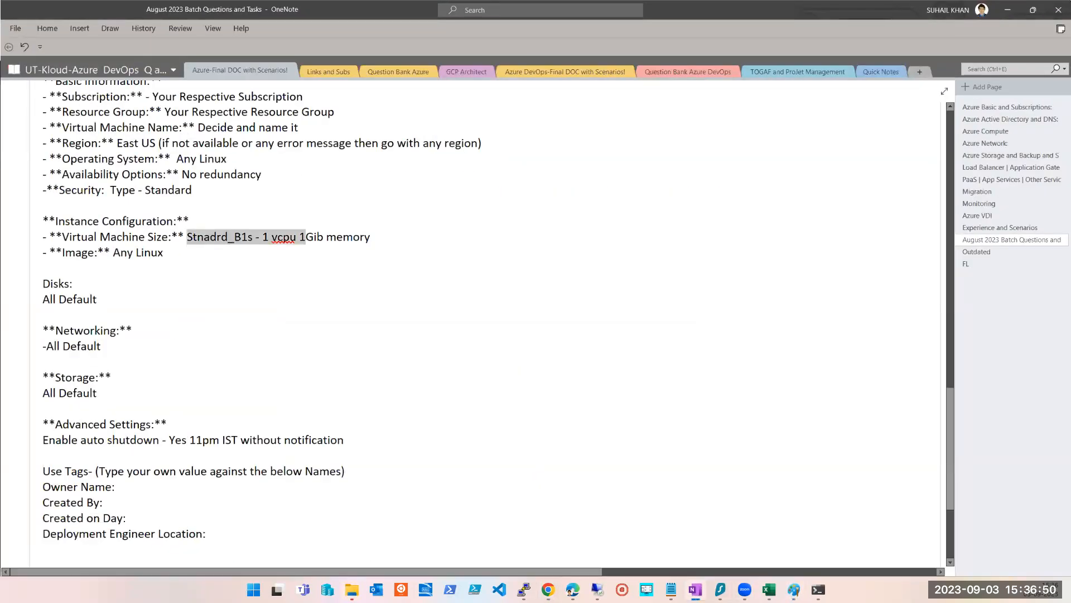
{"action": "left_click", "coordinate": [695, 589]}
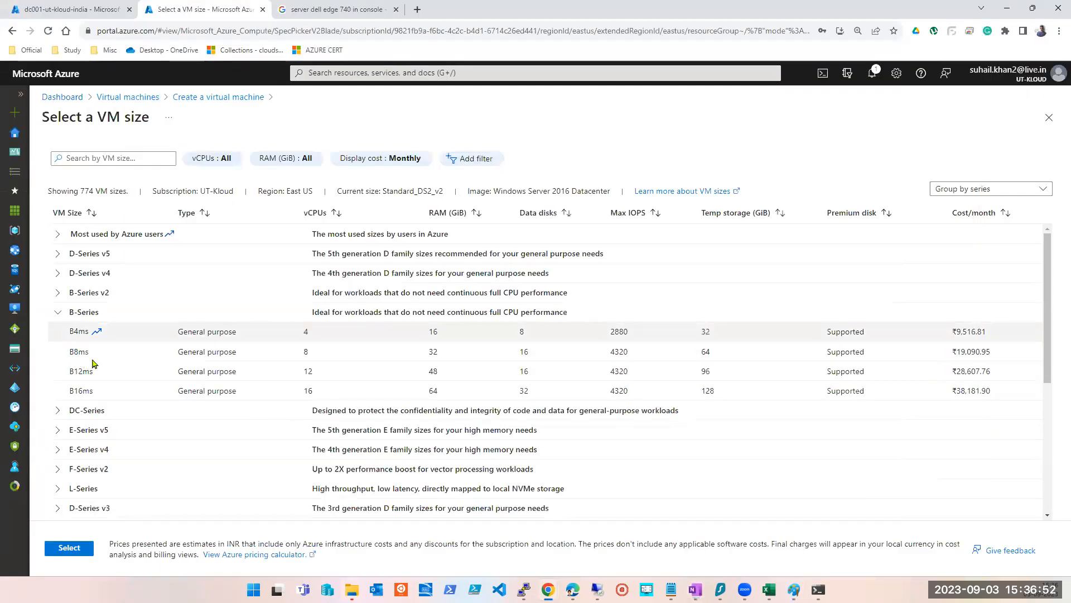
{"action": "left_click", "coordinate": [58, 313]}
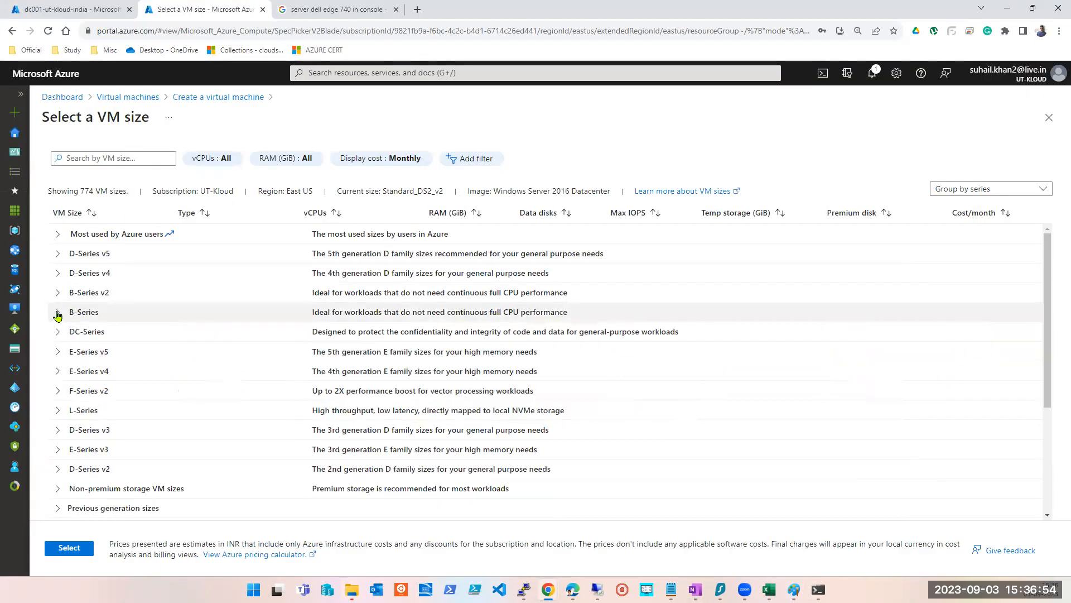
{"action": "left_click", "coordinate": [57, 431]}
{"action": "left_click", "coordinate": [57, 431]}
{"action": "left_click", "coordinate": [694, 589]}
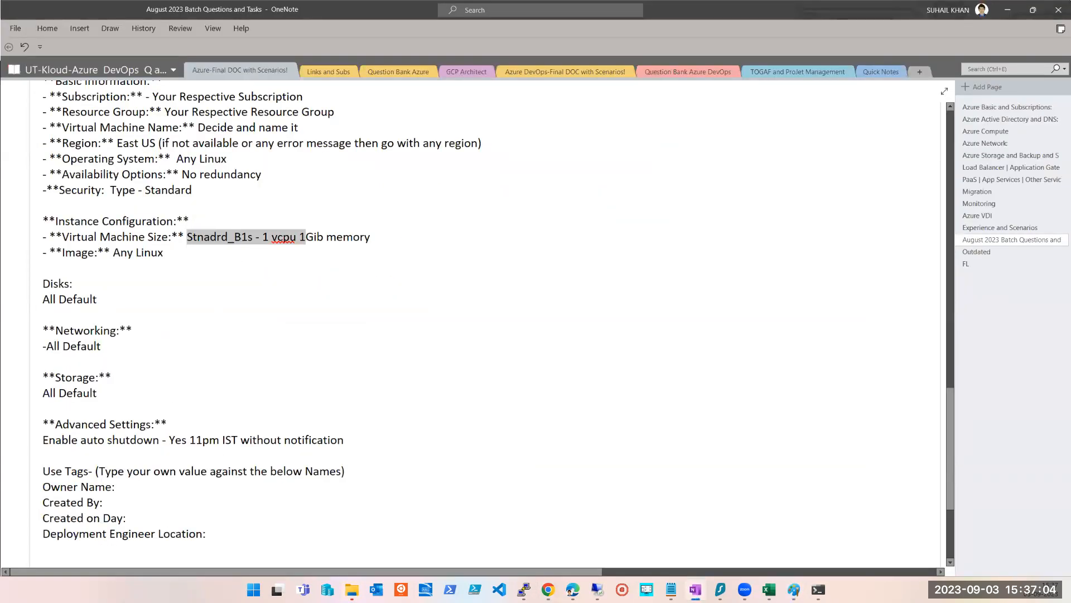
{"action": "key", "text": "alt+Tab"}
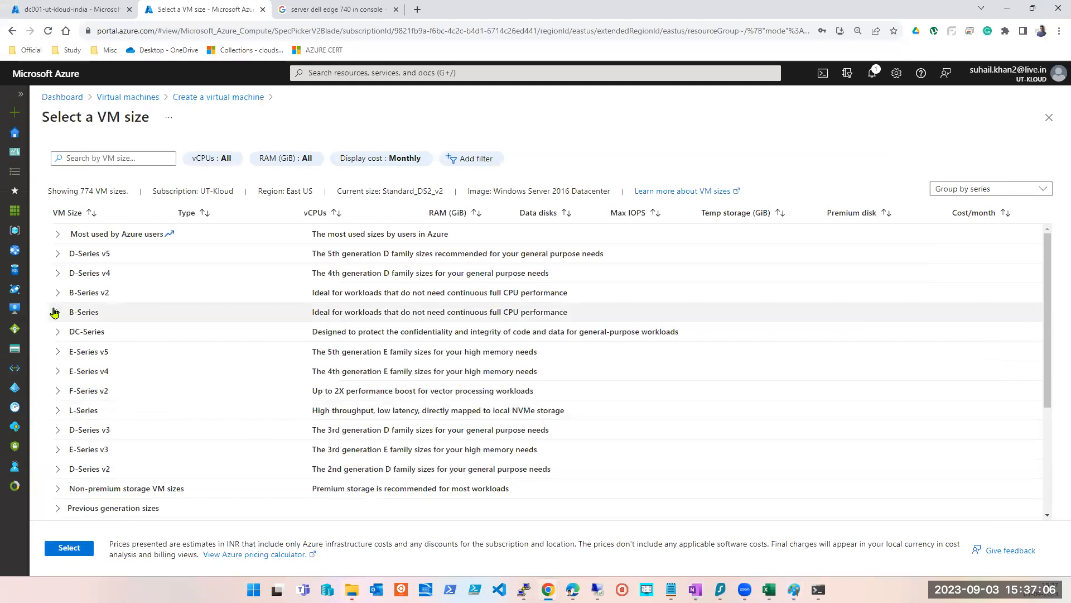
Step: Expand the B-Series and B-Series v2 groups and review the VM sizes they offer
{"action": "left_click", "coordinate": [56, 312]}
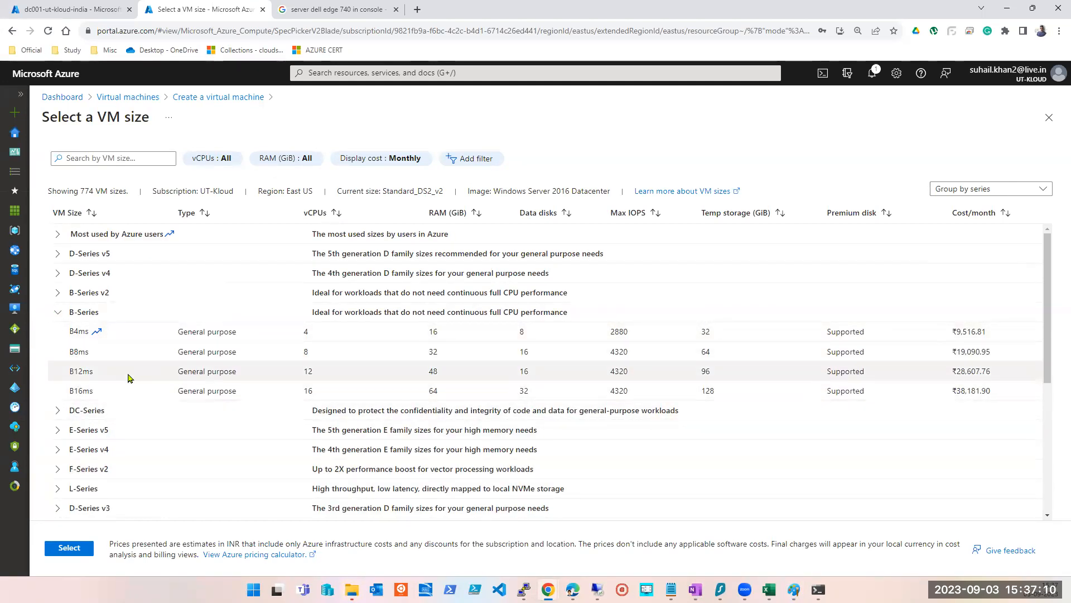
{"action": "scroll", "coordinate": [127, 375], "scroll_direction": "down", "scroll_amount": 2}
{"action": "scroll", "coordinate": [167, 413], "scroll_direction": "up", "scroll_amount": 2}
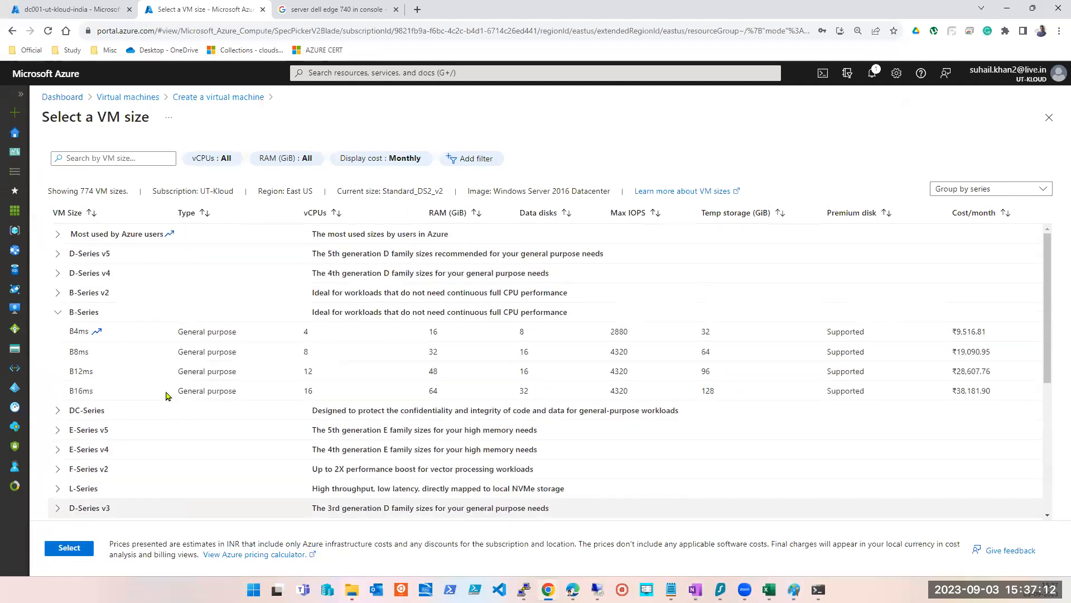
{"action": "left_click", "coordinate": [60, 294]}
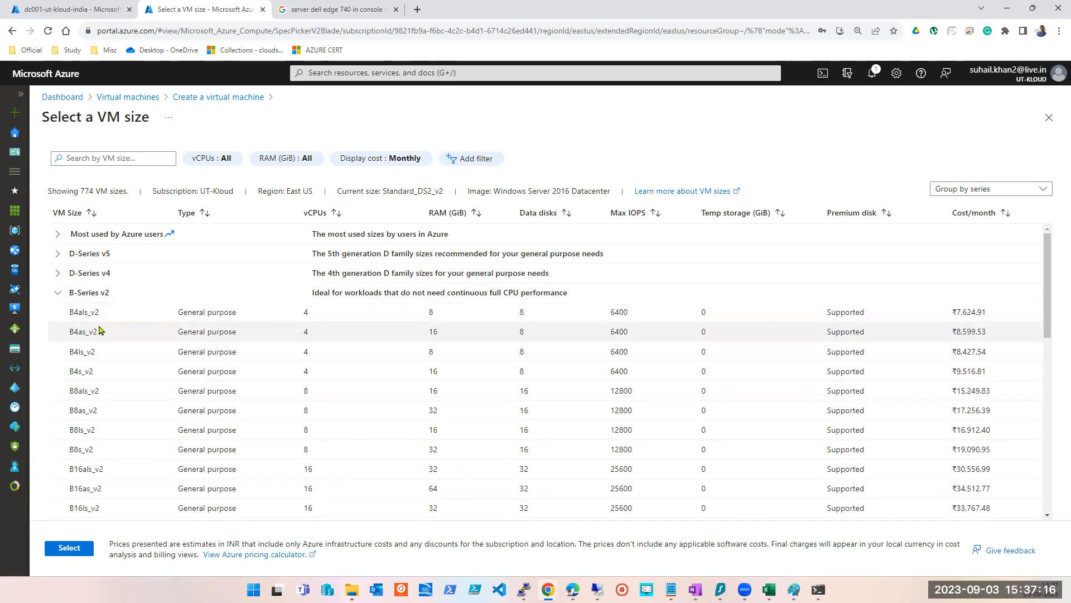
{"action": "scroll", "coordinate": [114, 429], "scroll_direction": "down", "scroll_amount": 2}
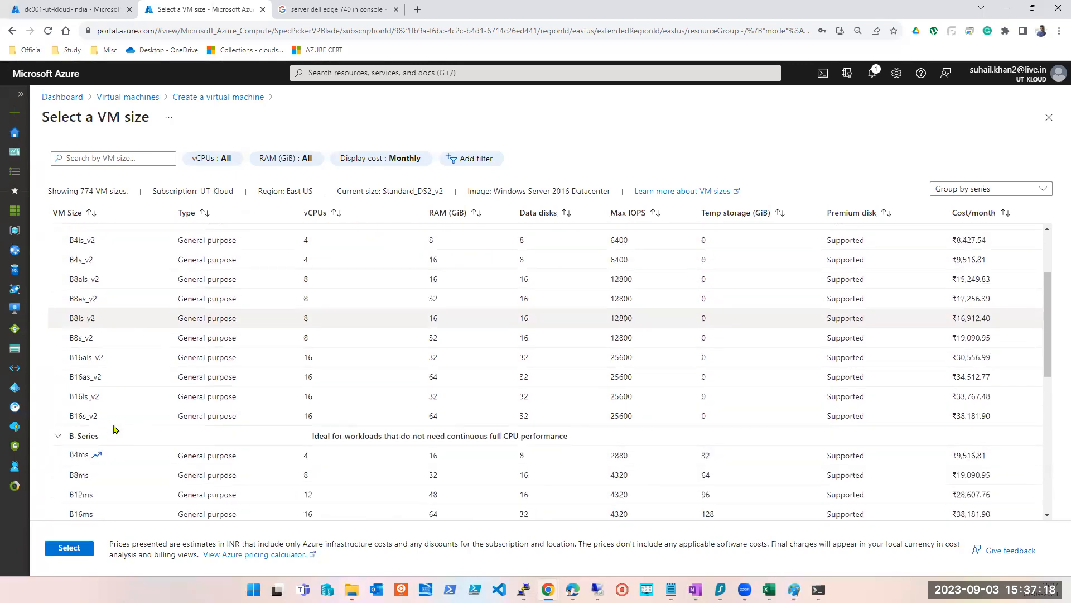
{"action": "scroll", "coordinate": [111, 419], "scroll_direction": "down", "scroll_amount": 2}
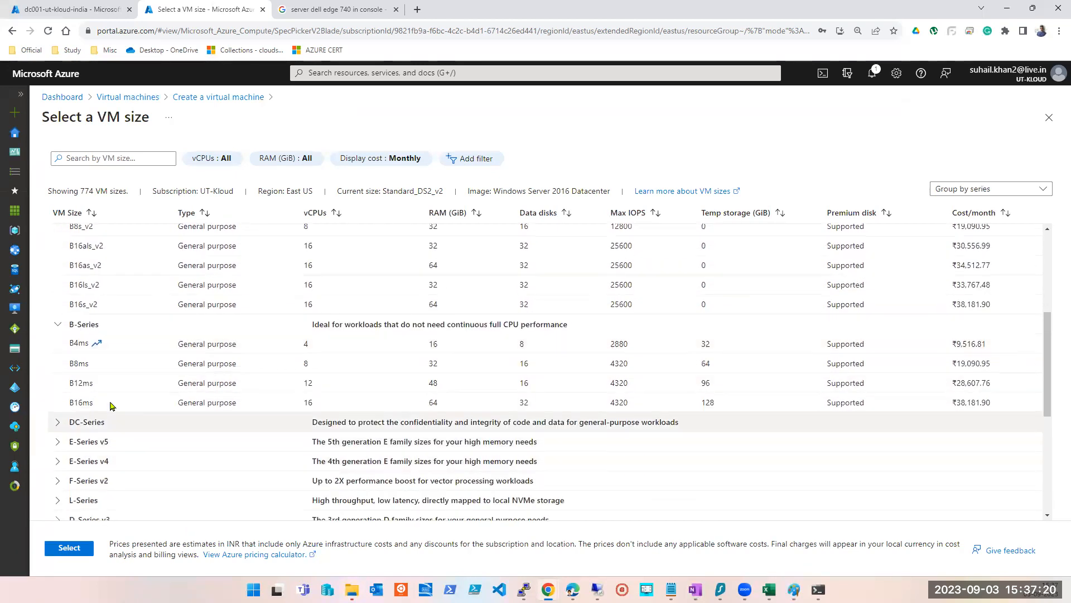
{"action": "scroll", "coordinate": [115, 372], "scroll_direction": "up", "scroll_amount": 4}
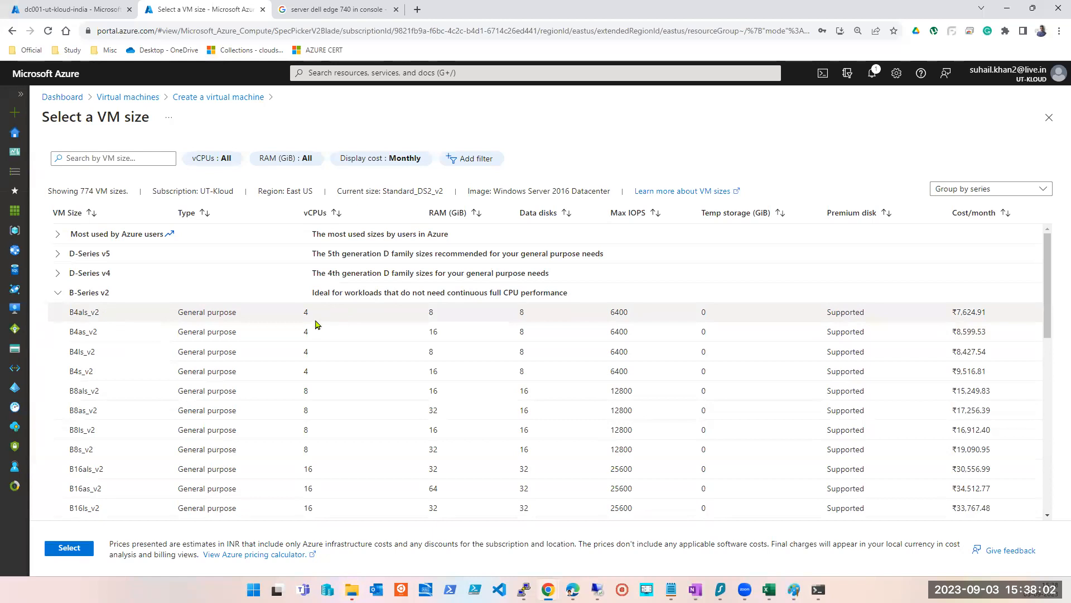
Step: Collapse both B-Series groups and choose the D4ads_v5 size from the D-Series v5 group
{"action": "left_click", "coordinate": [50, 293]}
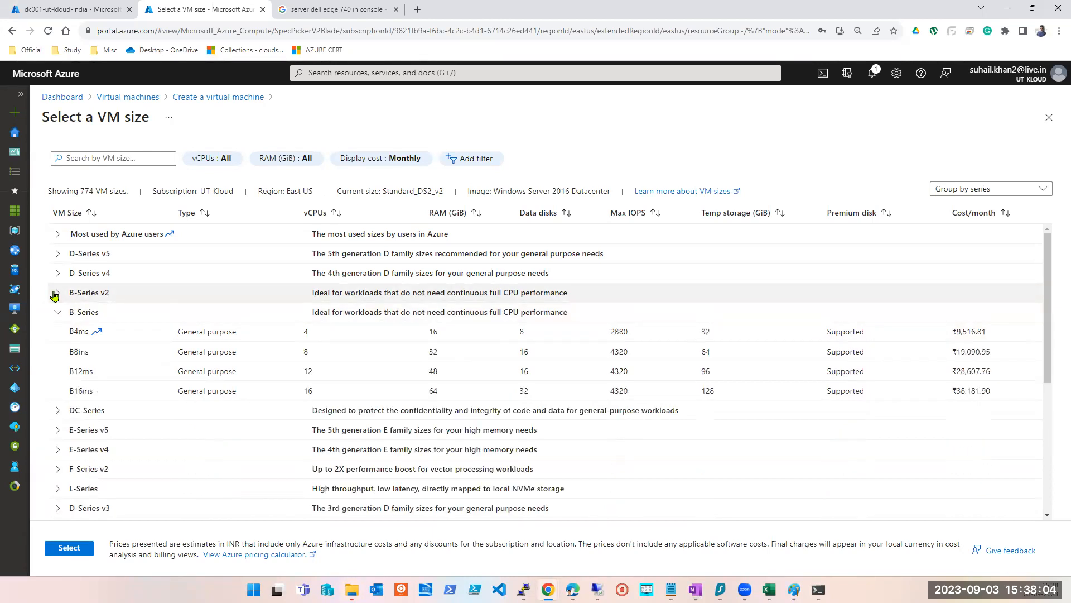
{"action": "left_click", "coordinate": [55, 313]}
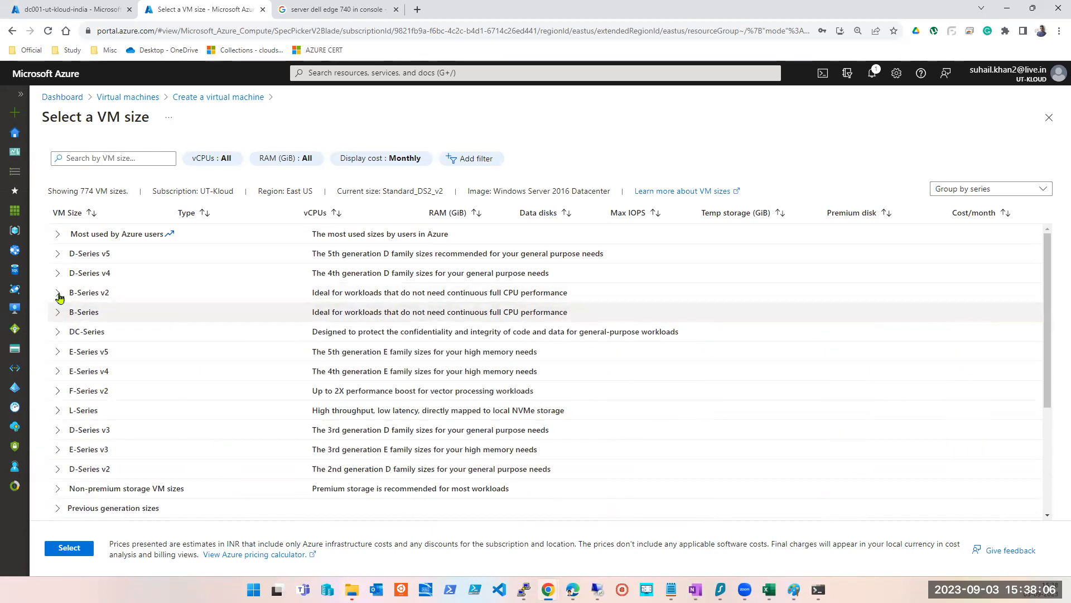
{"action": "left_click", "coordinate": [60, 255]}
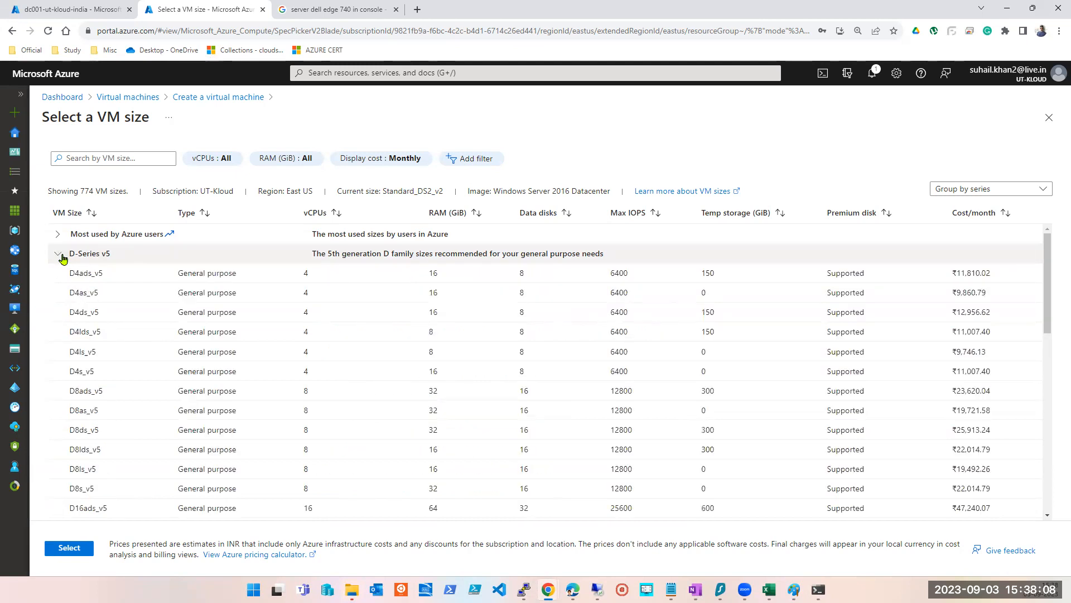
{"action": "left_click", "coordinate": [84, 272]}
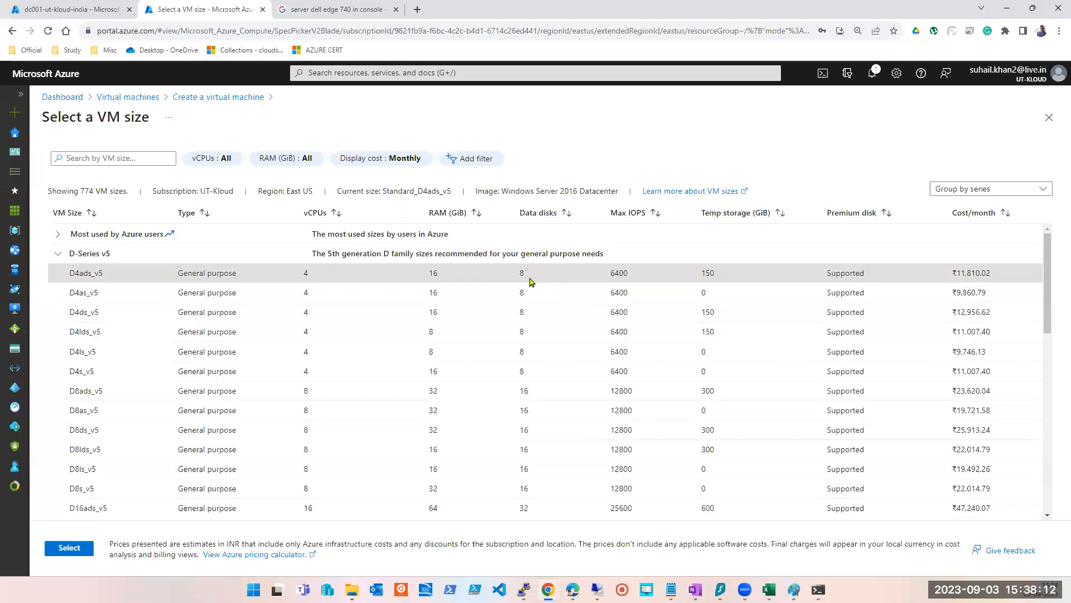
Step: Examine how many data disks D4ads_v5 and the other D-Series v5 sizes support
{"action": "double_click", "coordinate": [527, 214]}
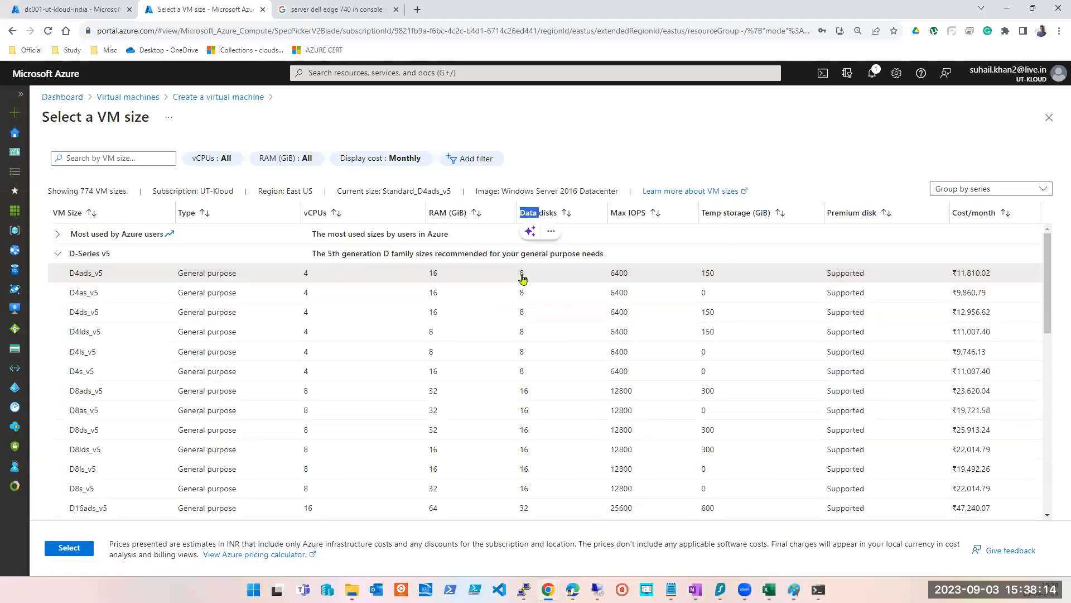
{"action": "left_click_drag", "start_coordinate": [516, 281], "coordinate": [529, 280]}
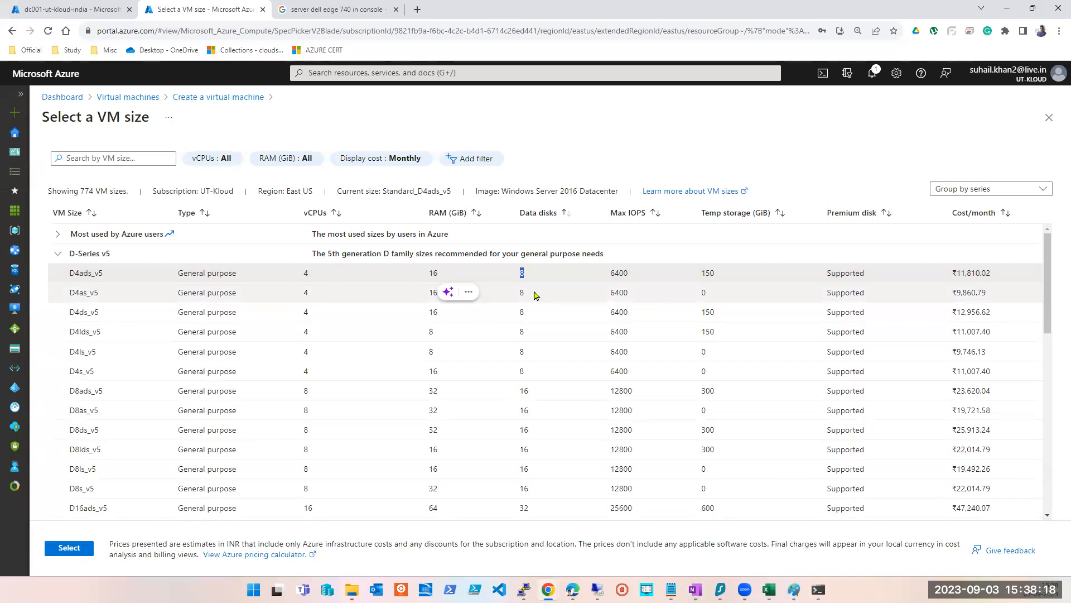
{"action": "scroll", "coordinate": [534, 296], "scroll_direction": "down", "scroll_amount": 10}
{"action": "scroll", "coordinate": [534, 295], "scroll_direction": "up", "scroll_amount": 10}
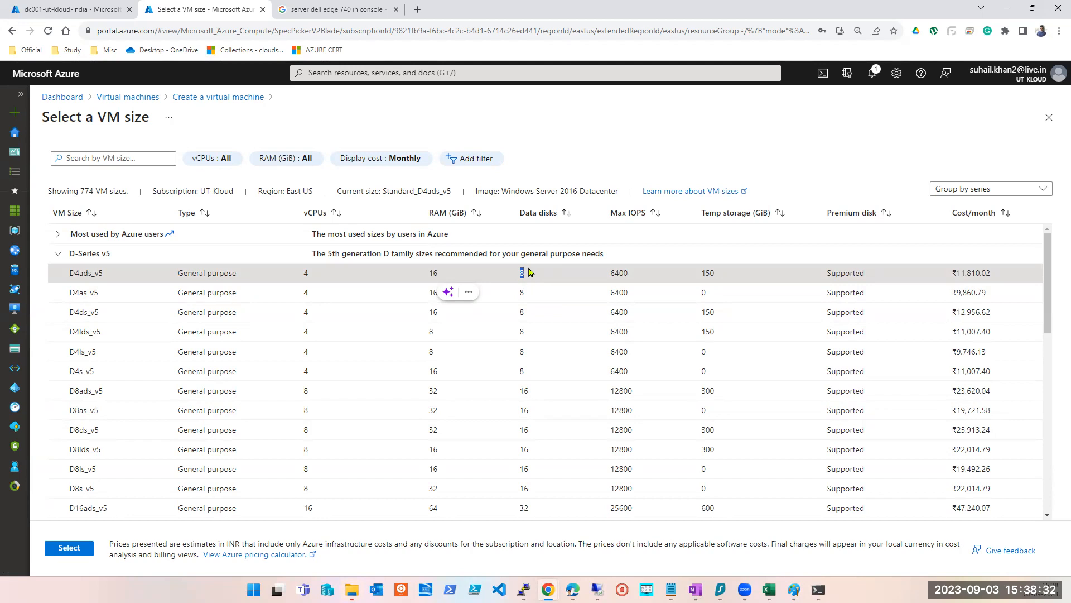
Step: Choose the D4as_v5 size and check the VM sizes in the D-Series v4 group
{"action": "left_click", "coordinate": [84, 292]}
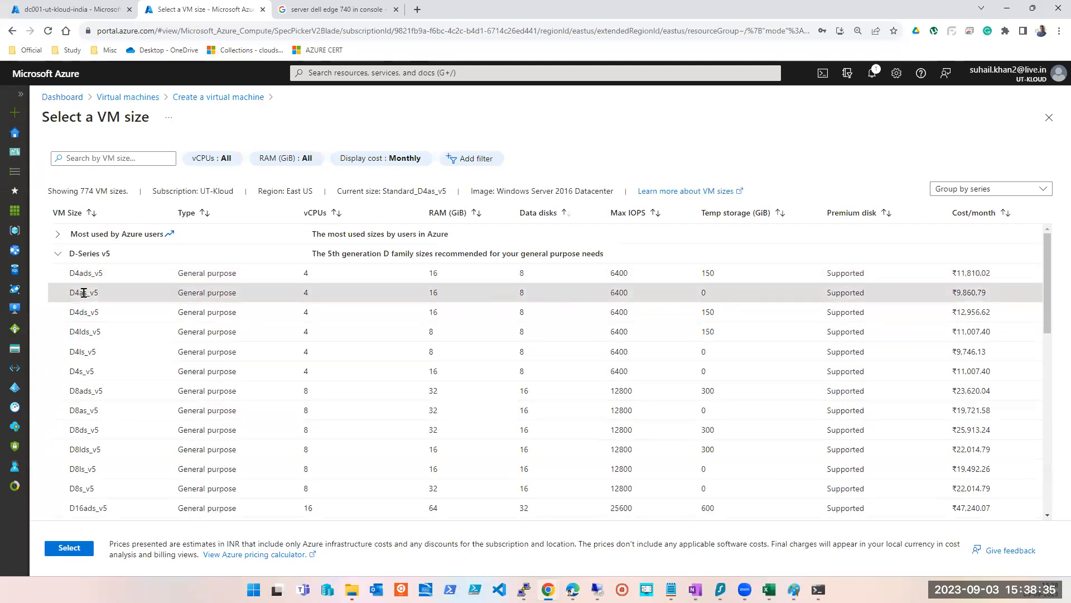
{"action": "left_click", "coordinate": [65, 258]}
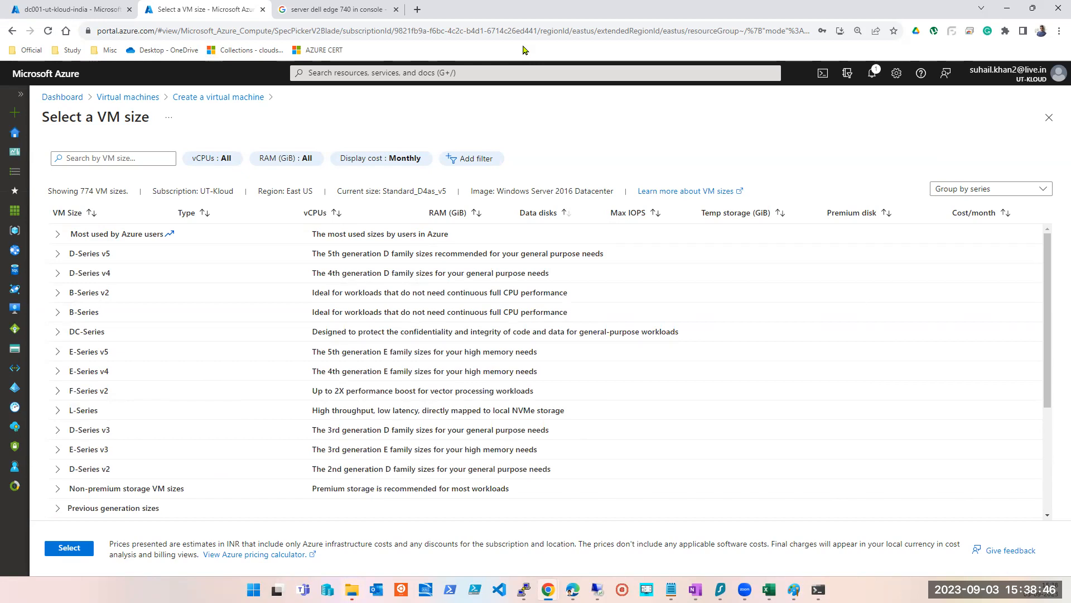
{"action": "left_click", "coordinate": [58, 275]}
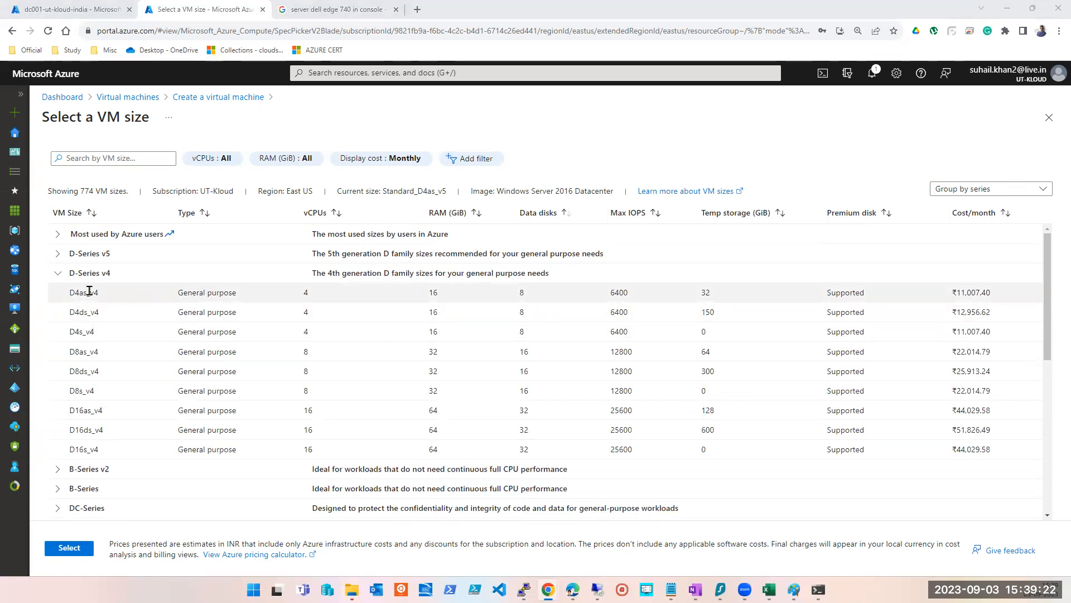
{"action": "left_click", "coordinate": [57, 272]}
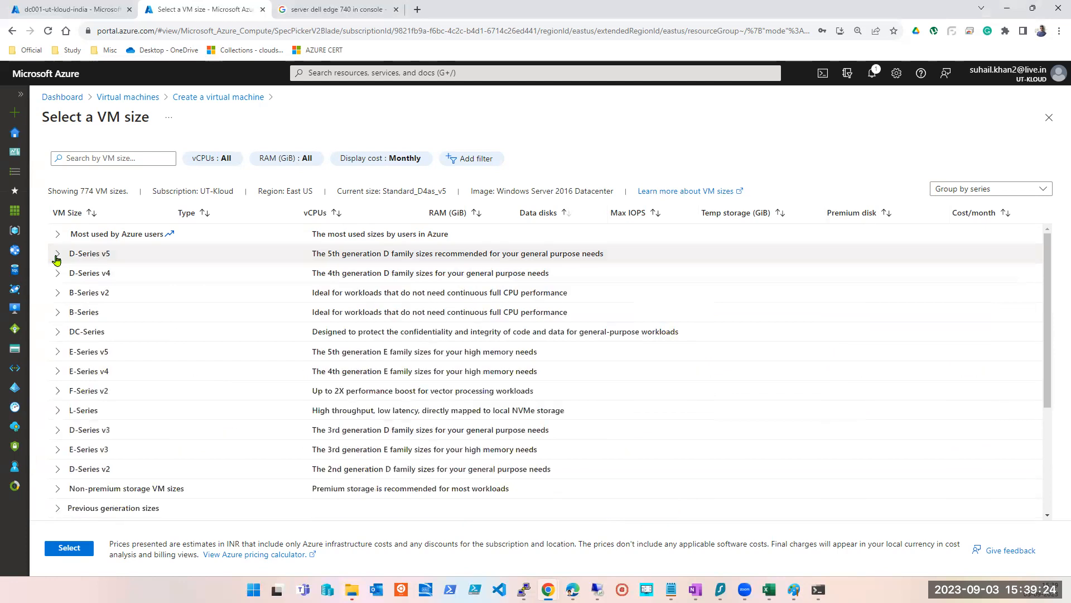
Step: Look in turn through the D-Series v5, most used, B-Series v2, B-Series and DC-Series groups of VM sizes
{"action": "left_click", "coordinate": [57, 254]}
{"action": "left_click", "coordinate": [57, 255]}
{"action": "left_click", "coordinate": [57, 234]}
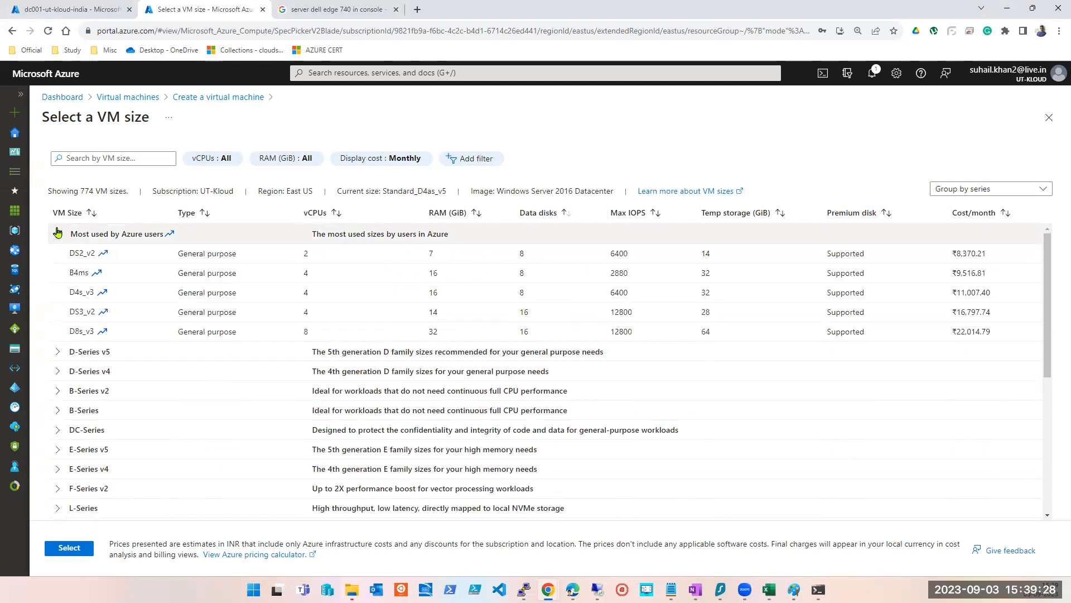
{"action": "left_click", "coordinate": [58, 234]}
{"action": "left_click", "coordinate": [57, 293]}
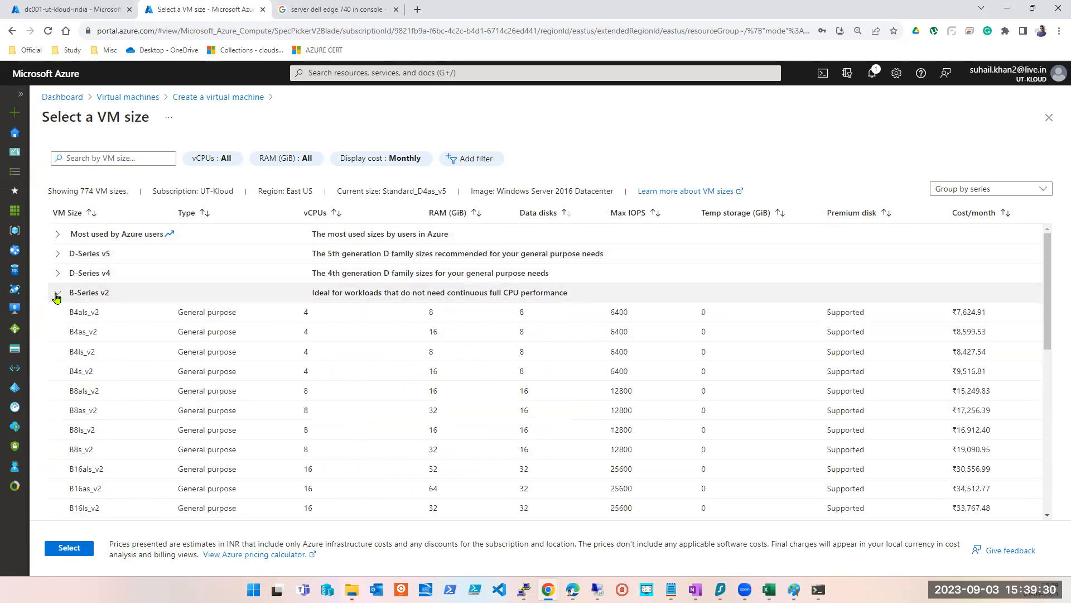
{"action": "left_click", "coordinate": [57, 292]}
{"action": "left_click", "coordinate": [57, 312]}
{"action": "left_click", "coordinate": [57, 313]}
{"action": "left_click", "coordinate": [58, 337]}
{"action": "left_click", "coordinate": [58, 337]}
Step: Review the memory-optimized VM sizes in the E-Series v5 and E-Series v4 groups
{"action": "left_click", "coordinate": [58, 352]}
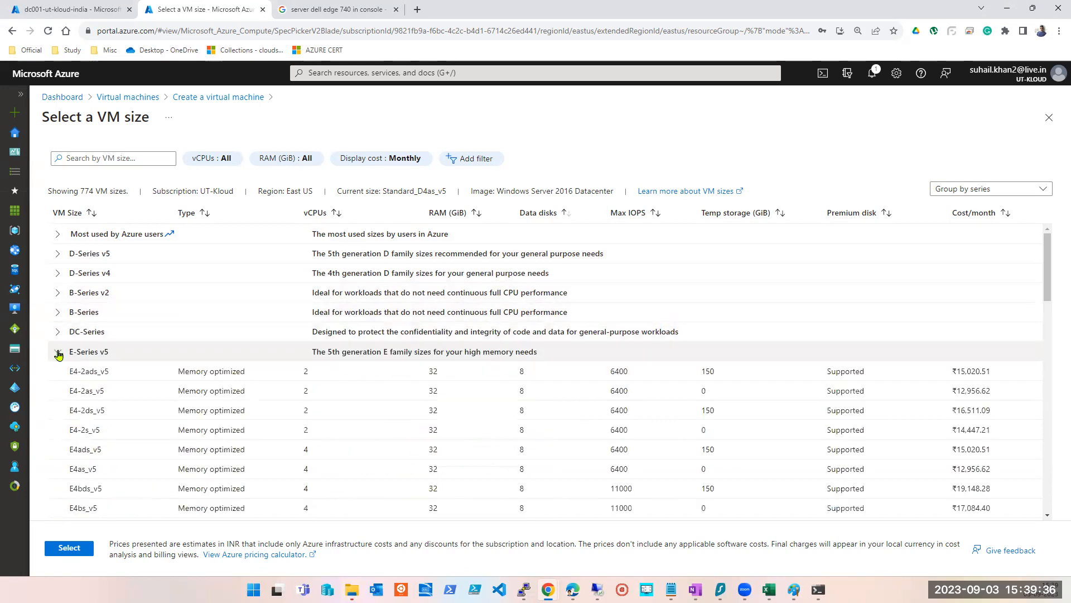
{"action": "left_click", "coordinate": [58, 353]}
{"action": "left_click", "coordinate": [58, 372]}
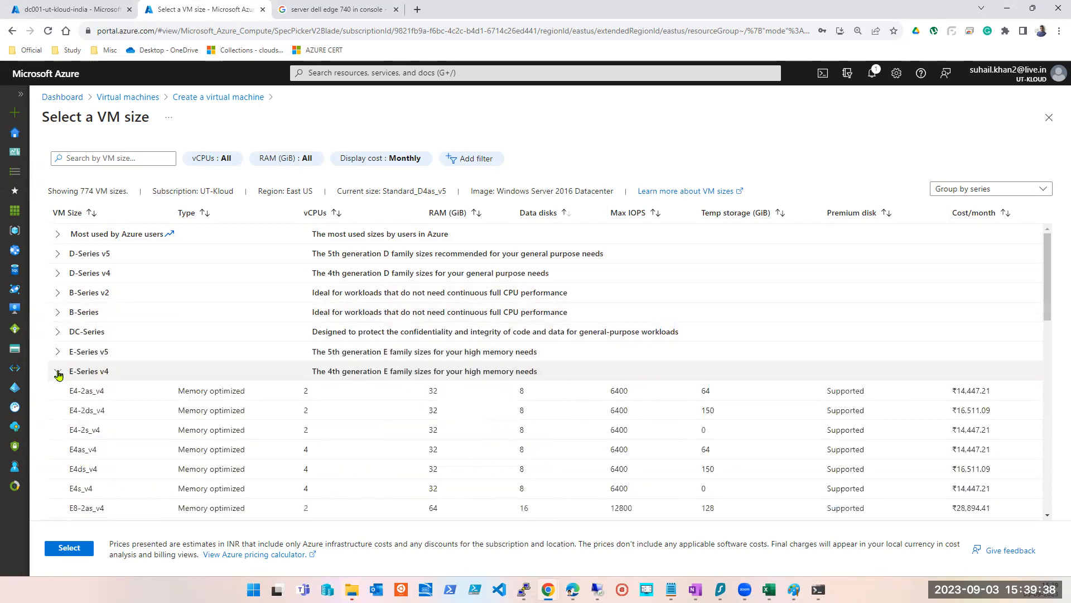
{"action": "scroll", "coordinate": [59, 375], "scroll_direction": "down", "scroll_amount": 2}
{"action": "scroll", "coordinate": [58, 375], "scroll_direction": "down", "scroll_amount": 6}
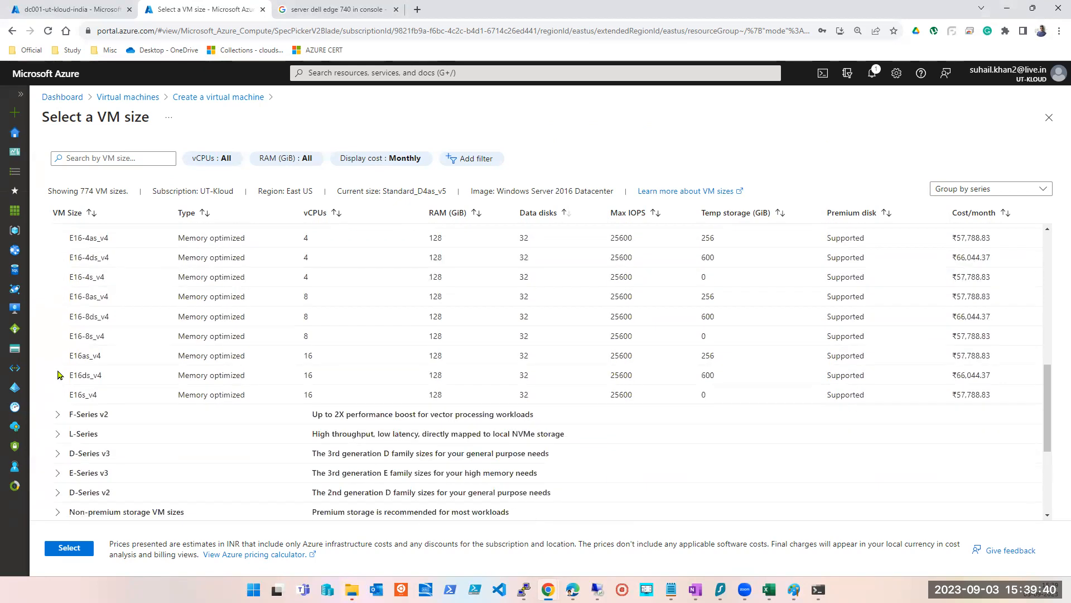
Step: Expand the F-Series v2 and D-Series v2 groups and review their VM sizes
{"action": "left_click", "coordinate": [58, 413]}
{"action": "scroll", "coordinate": [56, 399], "scroll_direction": "down", "scroll_amount": 3}
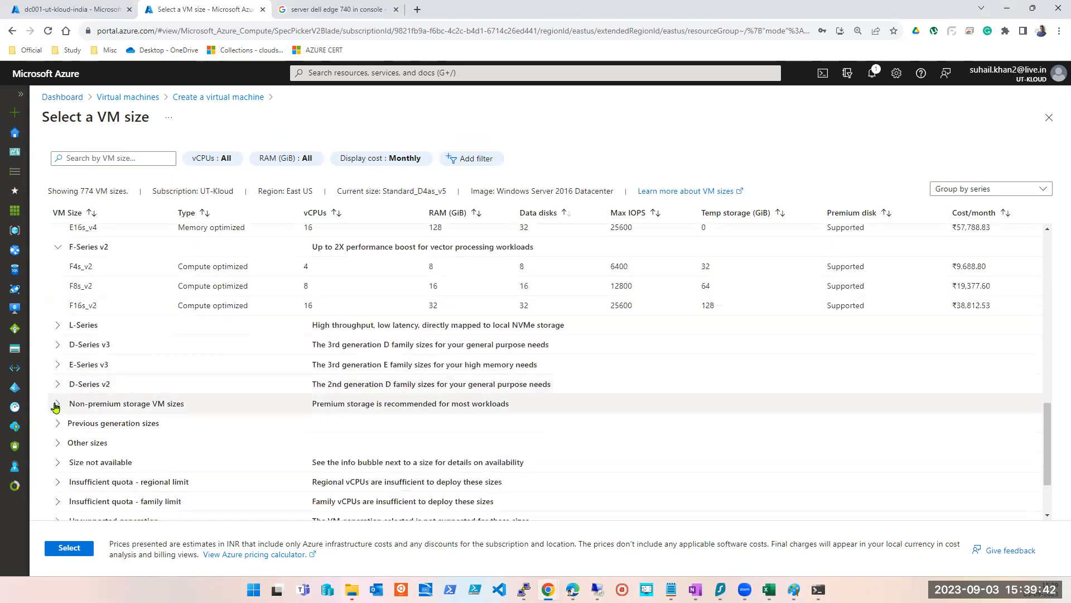
{"action": "left_click", "coordinate": [57, 385]}
{"action": "scroll", "coordinate": [59, 386], "scroll_direction": "down", "scroll_amount": 2}
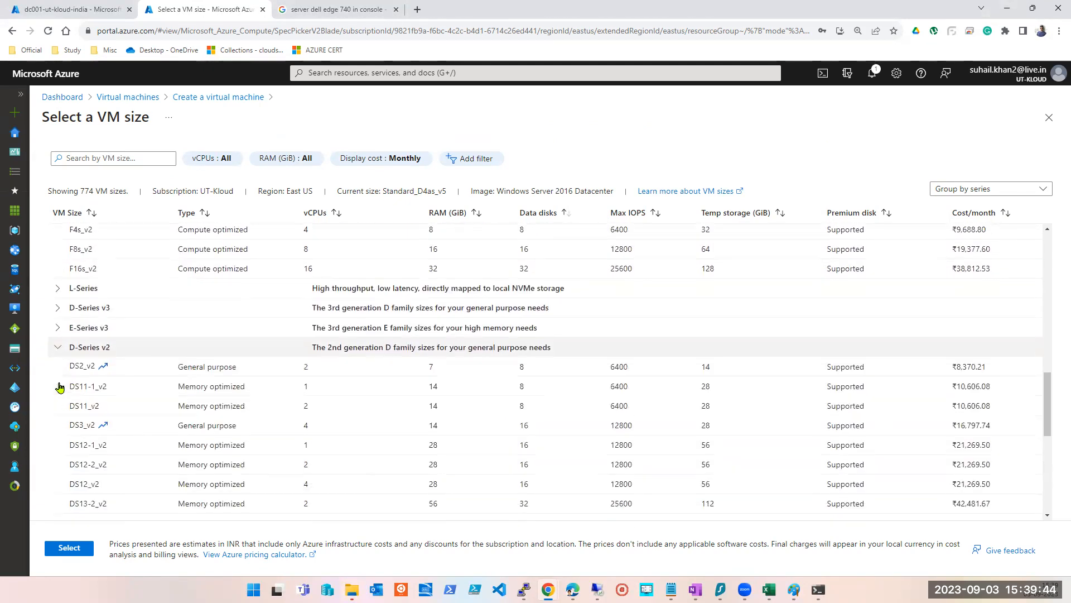
{"action": "scroll", "coordinate": [62, 387], "scroll_direction": "down", "scroll_amount": 2}
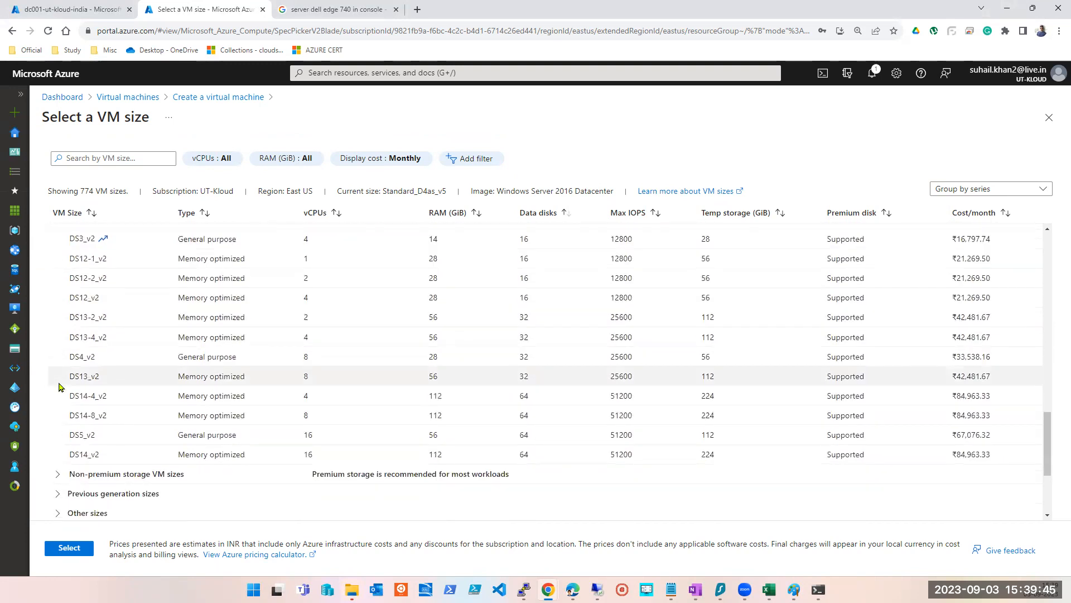
Step: Choose D4_v4 from the non-premium storage VM sizes and check its premium disk support
{"action": "left_click", "coordinate": [59, 474]}
{"action": "scroll", "coordinate": [82, 431], "scroll_direction": "down", "scroll_amount": 4}
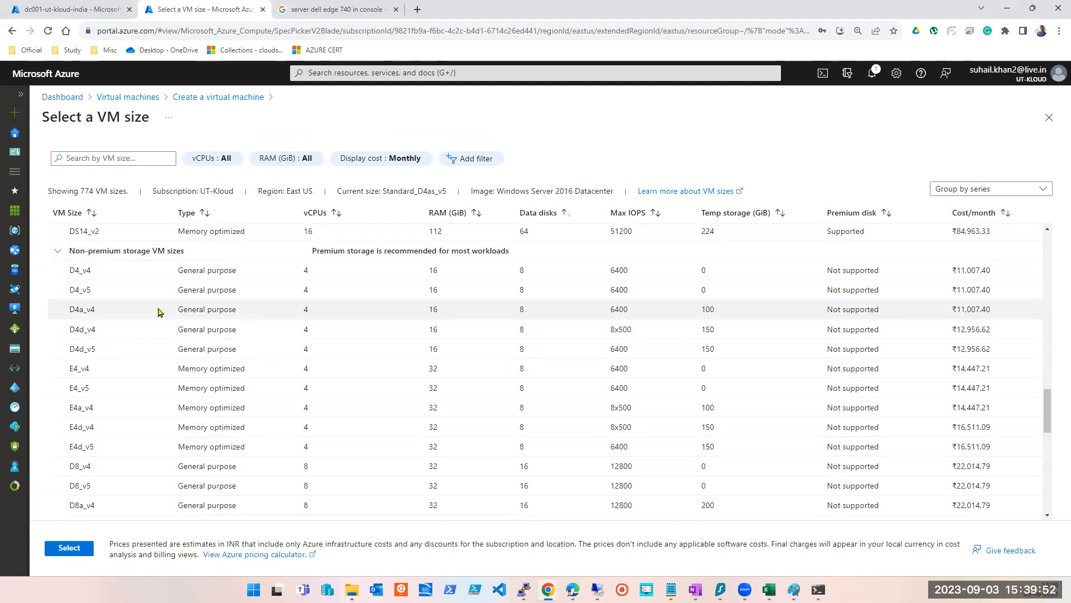
{"action": "left_click", "coordinate": [223, 269]}
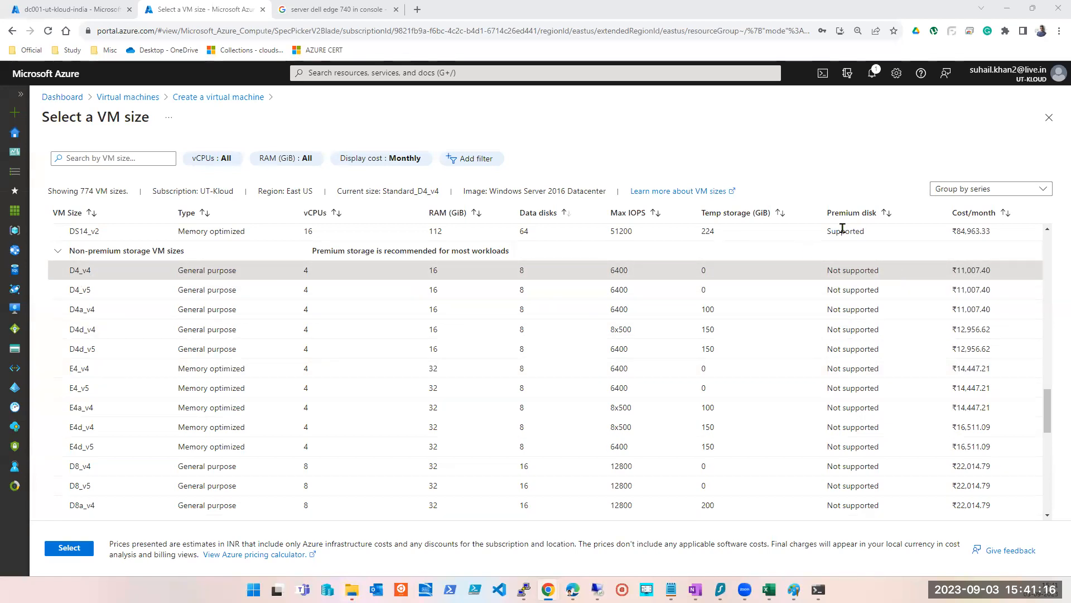
{"action": "triple_click", "coordinate": [852, 271]}
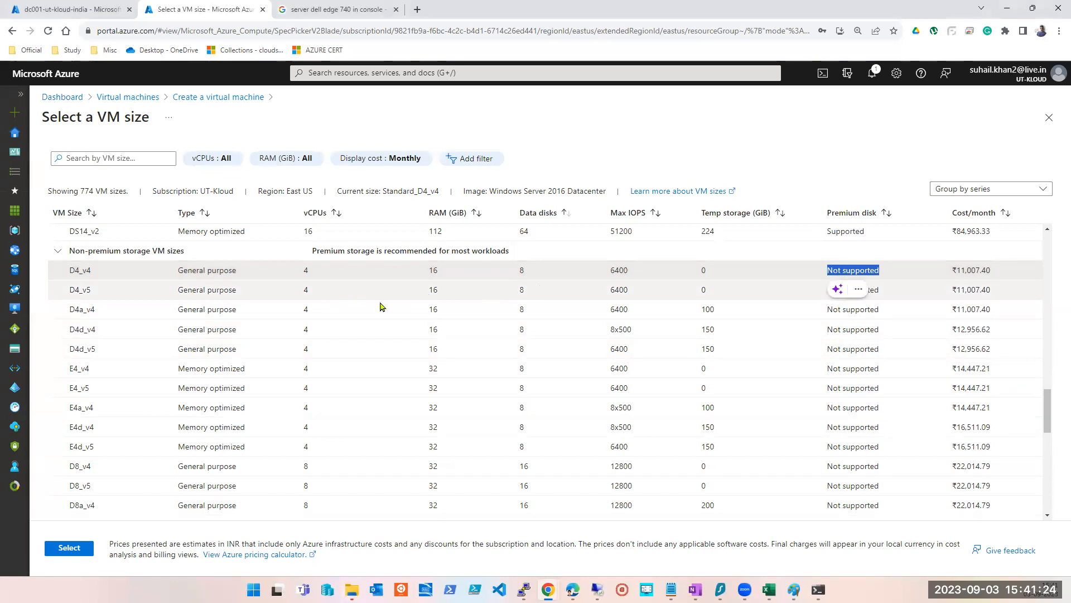
Step: Choose the DS5_v2 size from the D-Series v2 group
{"action": "scroll", "coordinate": [167, 295], "scroll_direction": "up", "scroll_amount": 1}
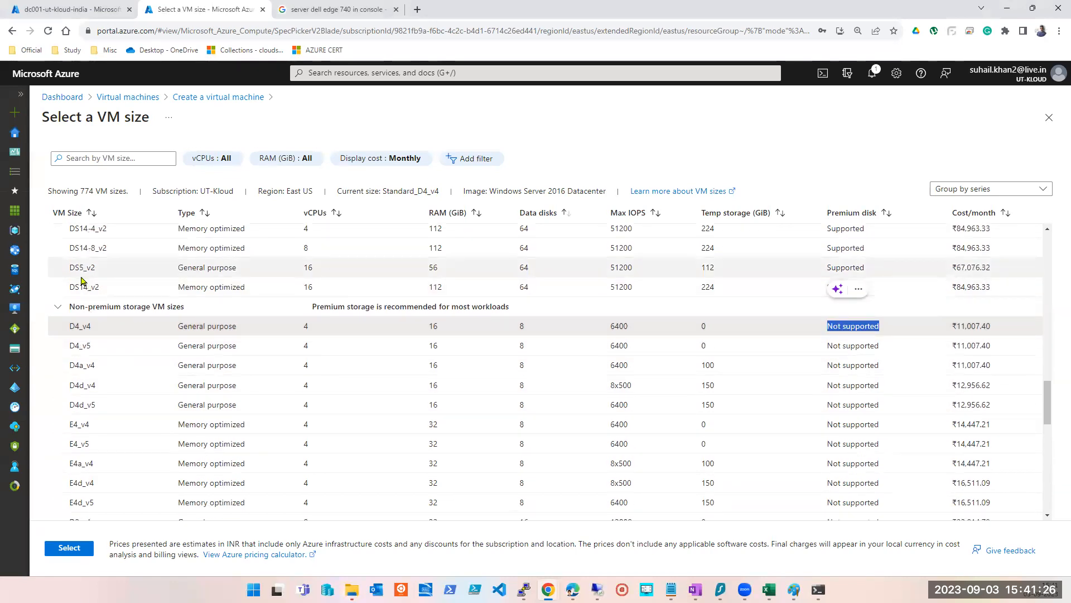
{"action": "left_click", "coordinate": [81, 275]}
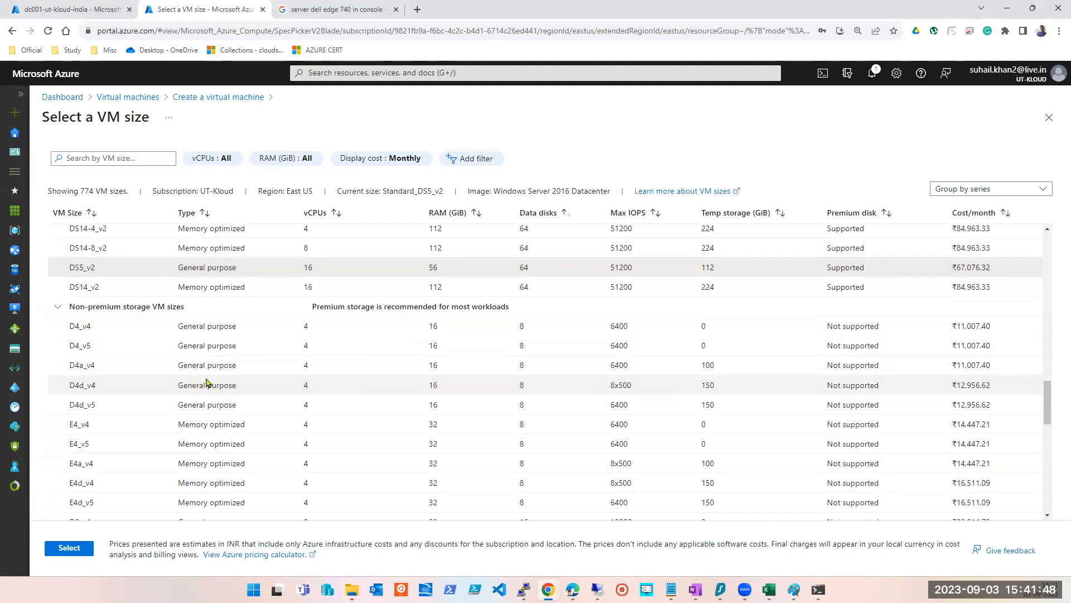
Step: Review the D-Series v2, F-Series v2 and non-premium storage VM sizes, and close the size picker without applying a selection
{"action": "scroll", "coordinate": [206, 382], "scroll_direction": "up", "scroll_amount": 5}
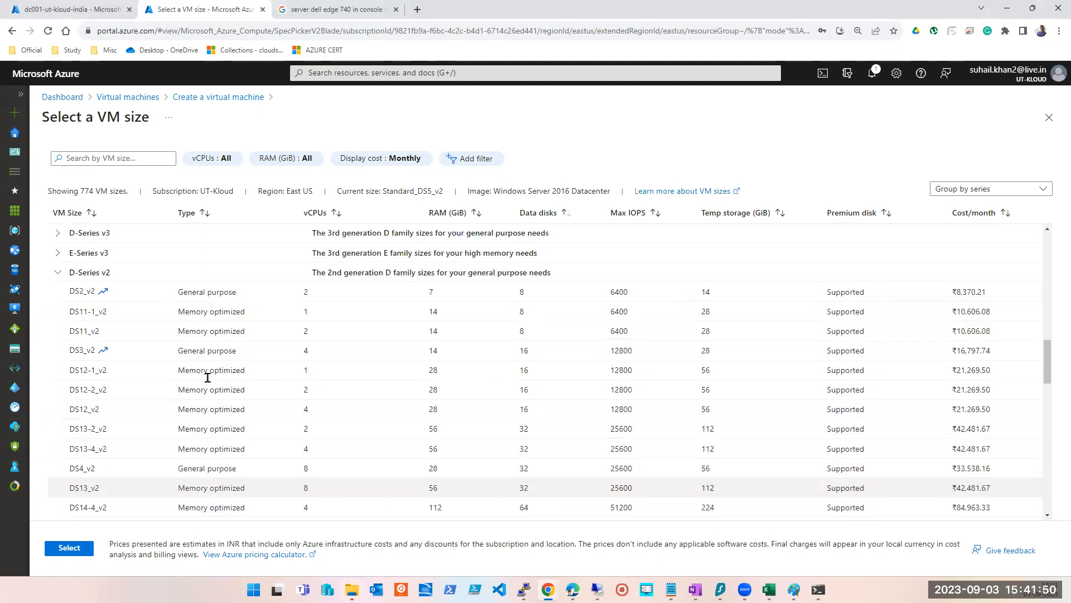
{"action": "scroll", "coordinate": [207, 378], "scroll_direction": "up", "scroll_amount": 3}
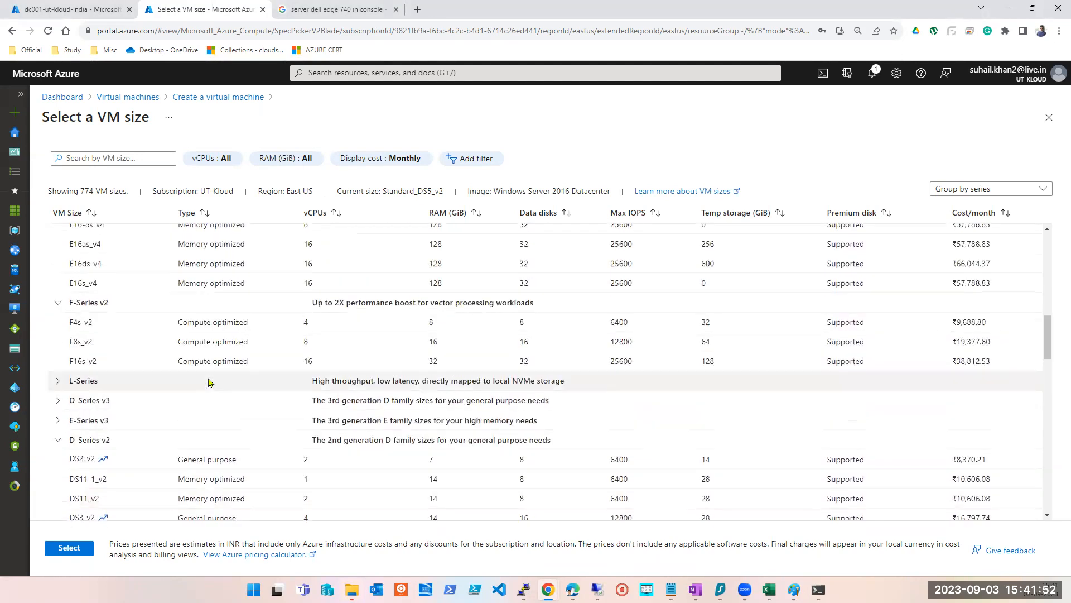
{"action": "scroll", "coordinate": [619, 400], "scroll_direction": "down", "scroll_amount": 15}
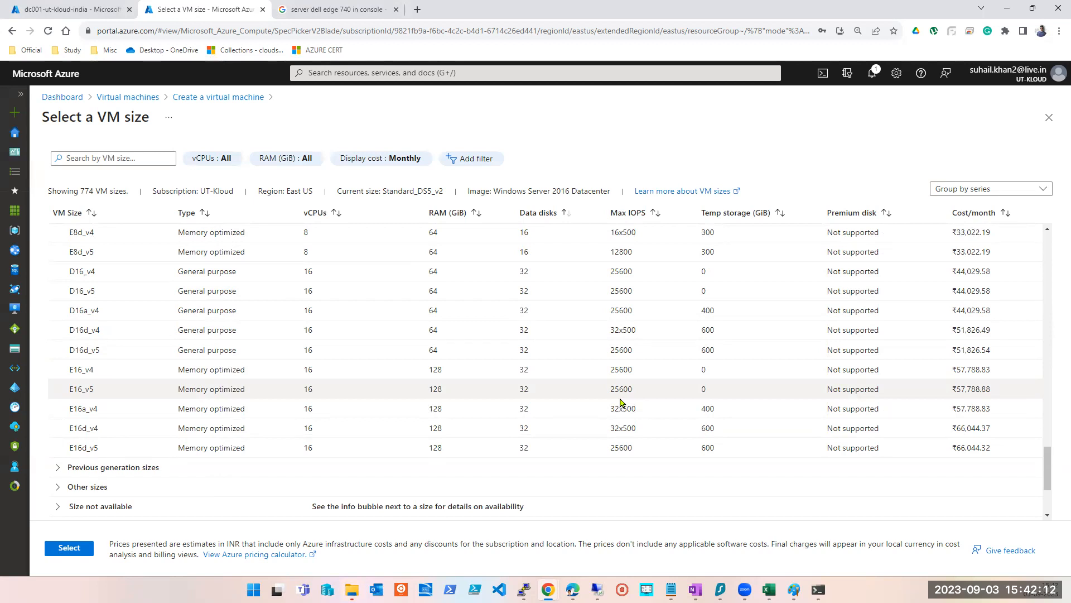
{"action": "scroll", "coordinate": [605, 383], "scroll_direction": "up", "scroll_amount": 10}
{"action": "scroll", "coordinate": [872, 283], "scroll_direction": "up", "scroll_amount": 3}
{"action": "left_click", "coordinate": [1049, 117]}
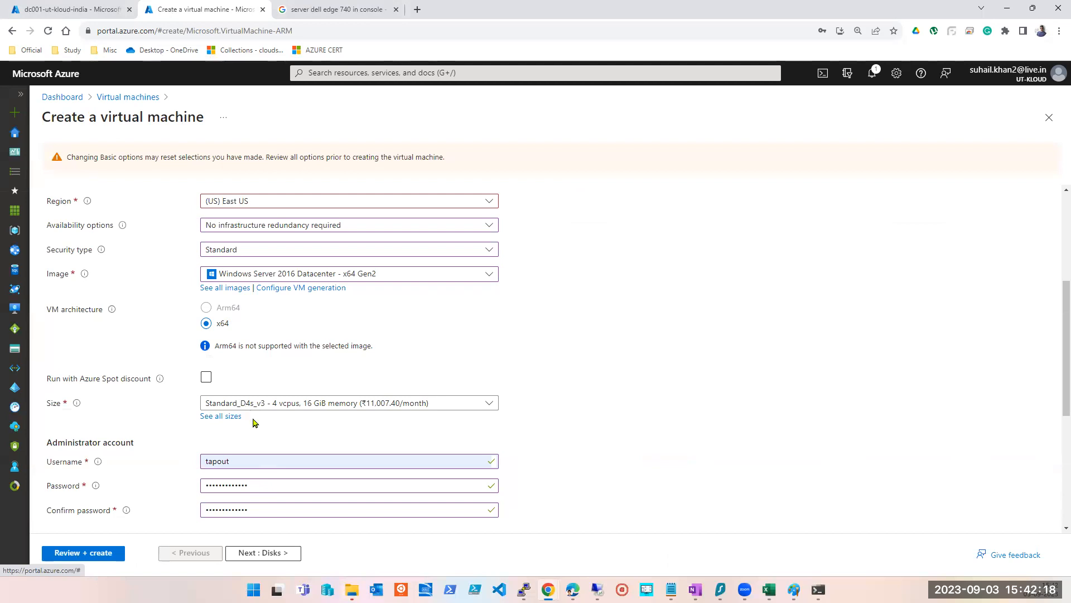
Step: Look over the VM's basic settings and select Standard_D4s_v3 from the recently used sizes
{"action": "scroll", "coordinate": [252, 423], "scroll_direction": "down", "scroll_amount": 5}
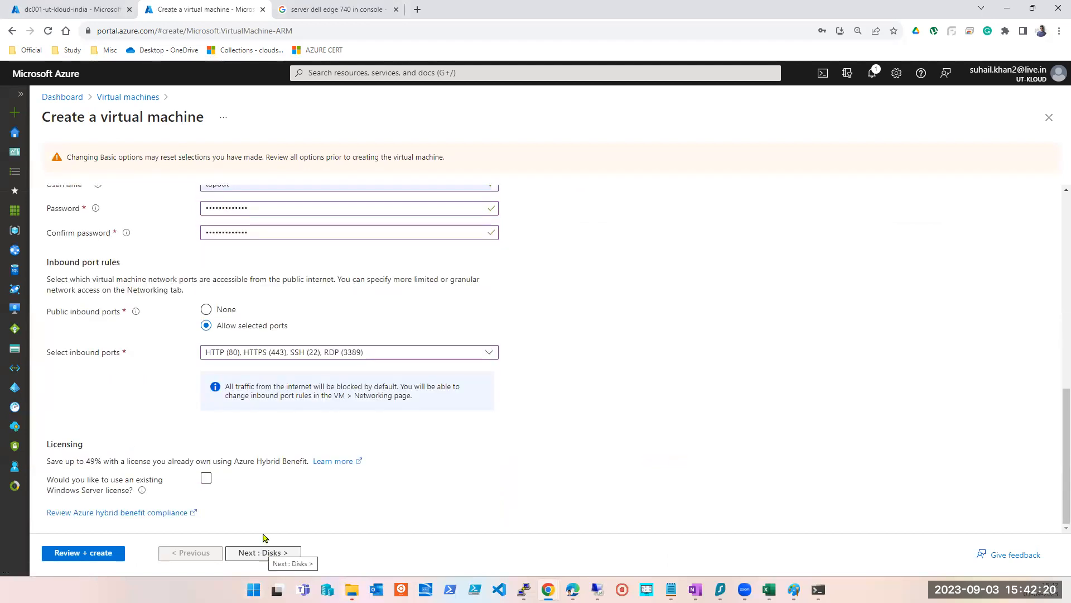
{"action": "scroll", "coordinate": [239, 410], "scroll_direction": "up", "scroll_amount": 10}
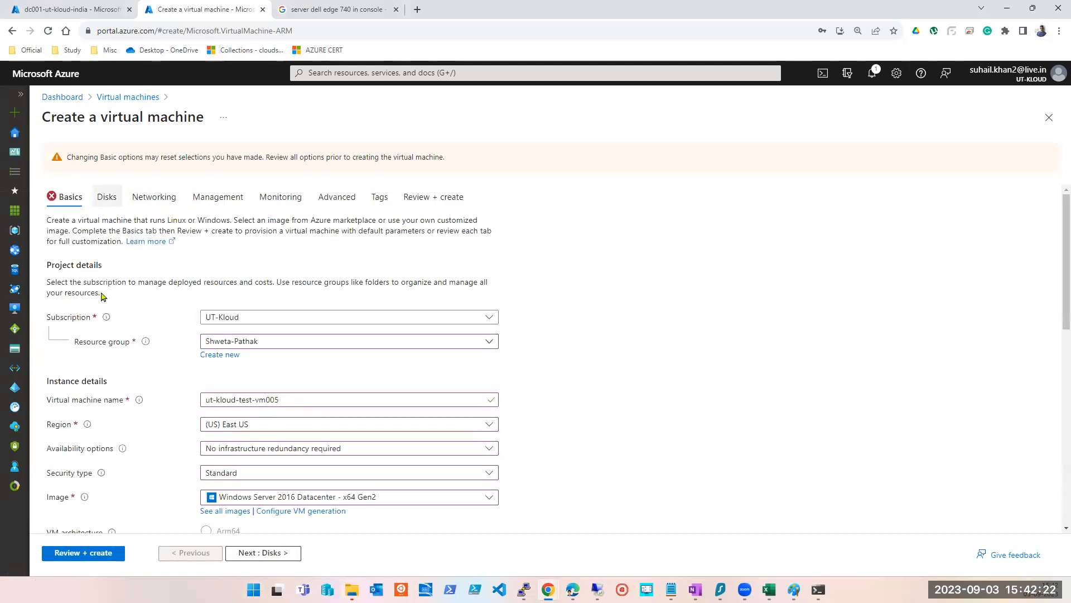
{"action": "scroll", "coordinate": [143, 406], "scroll_direction": "down", "scroll_amount": 8}
{"action": "scroll", "coordinate": [144, 406], "scroll_direction": "up", "scroll_amount": 6}
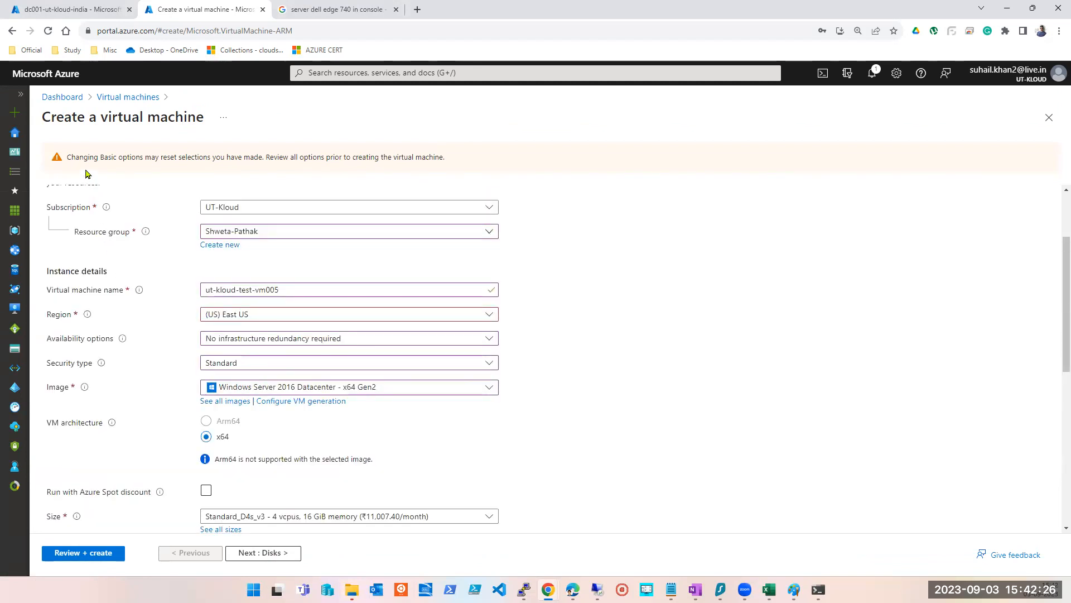
{"action": "left_click", "coordinate": [316, 517]}
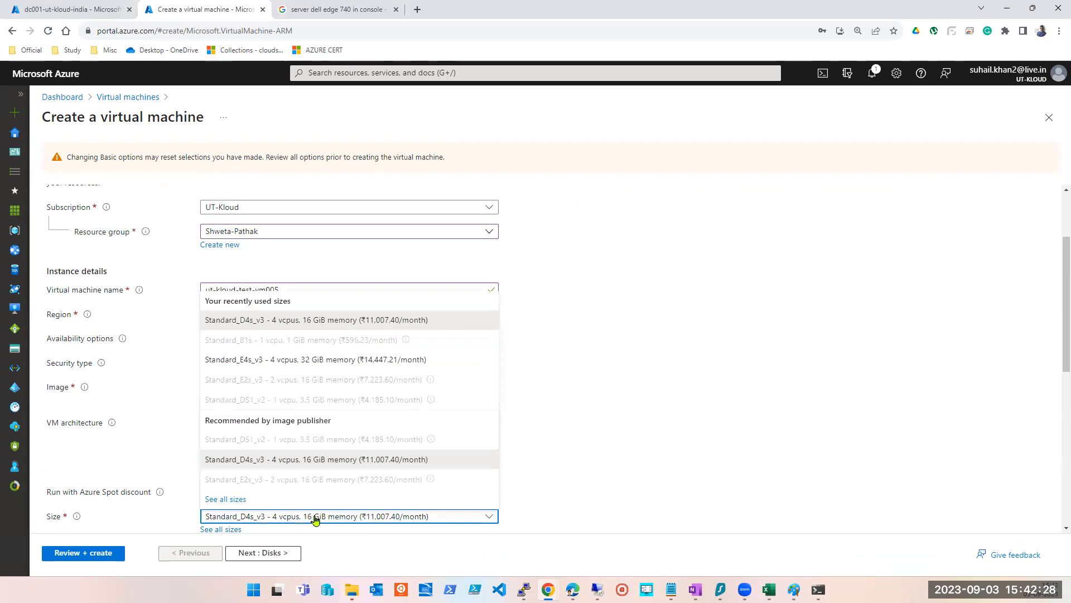
{"action": "left_click", "coordinate": [307, 319]}
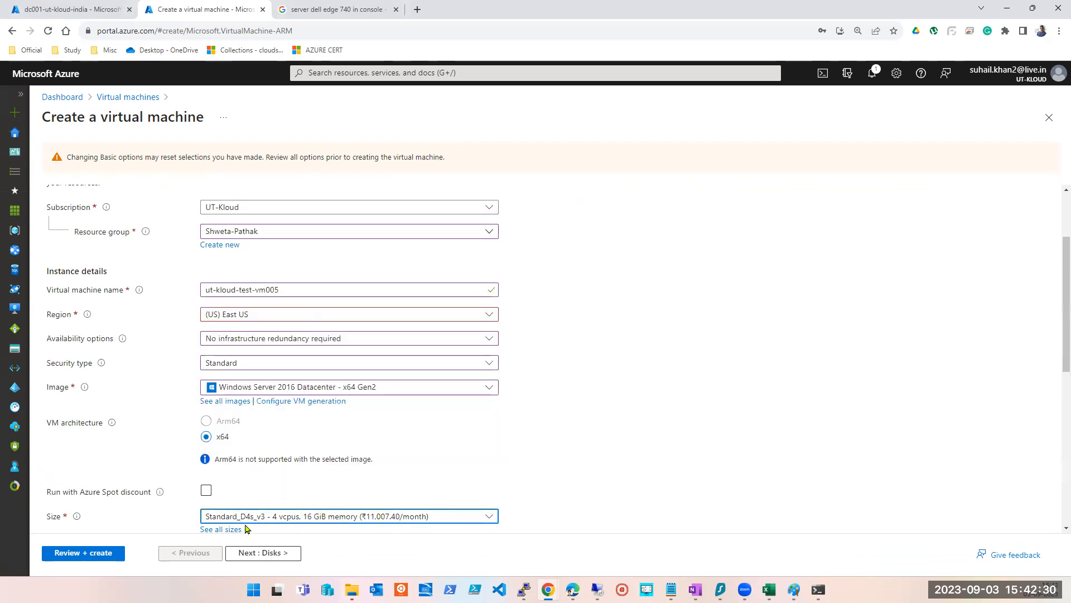
{"action": "scroll", "coordinate": [127, 178], "scroll_direction": "up", "scroll_amount": 2}
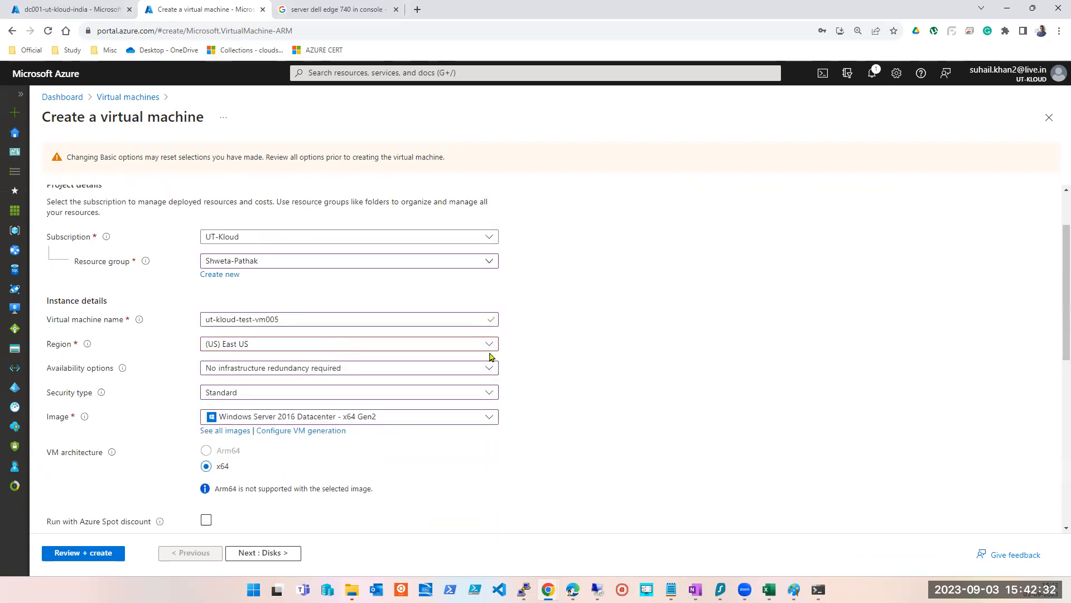
Step: Remove the 32 GiB and 64 GiB Premium SSD data disks at LUN 0 and LUN 1 from the VM's disk configuration
{"action": "left_click", "coordinate": [105, 198]}
{"action": "scroll", "coordinate": [160, 282], "scroll_direction": "down", "scroll_amount": 2}
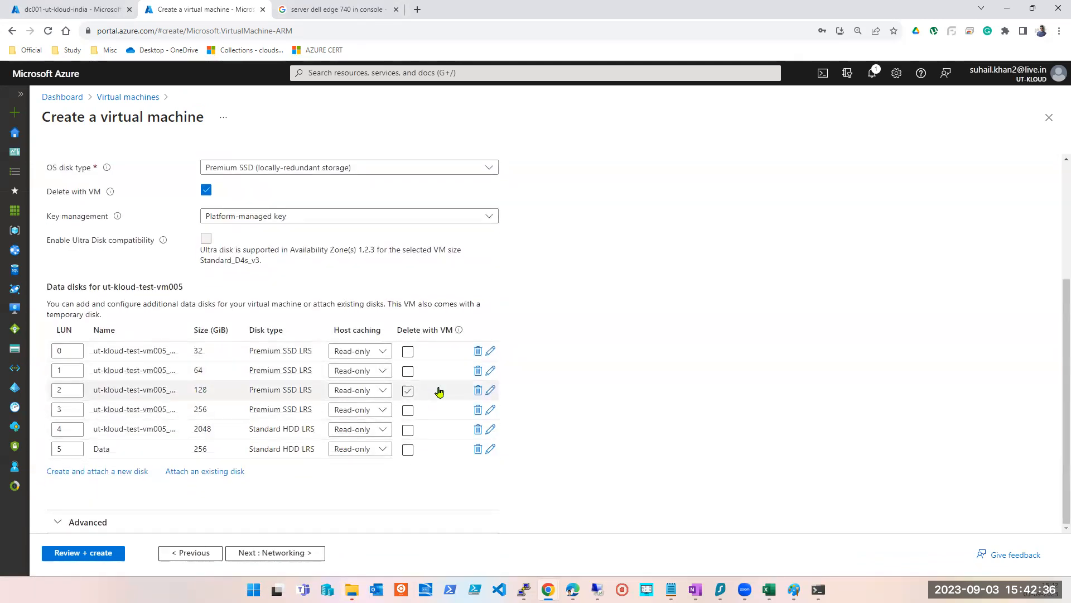
{"action": "left_click", "coordinate": [477, 370]}
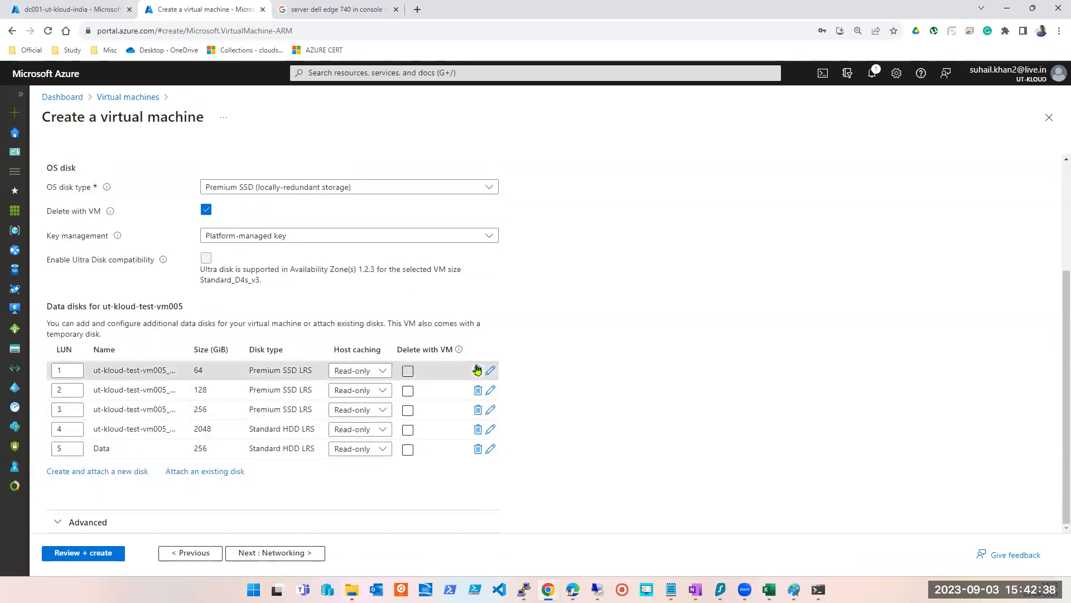
{"action": "left_click", "coordinate": [477, 371]}
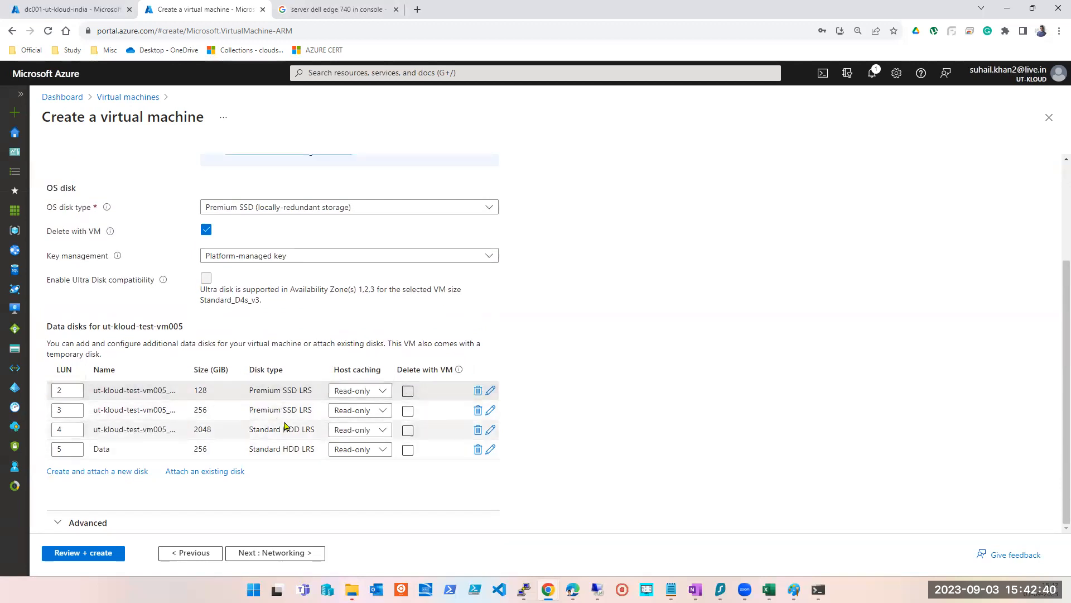
Step: Check the disk types of the remaining data disks for ut-kloud-test-vm005
{"action": "double_click", "coordinate": [266, 413]}
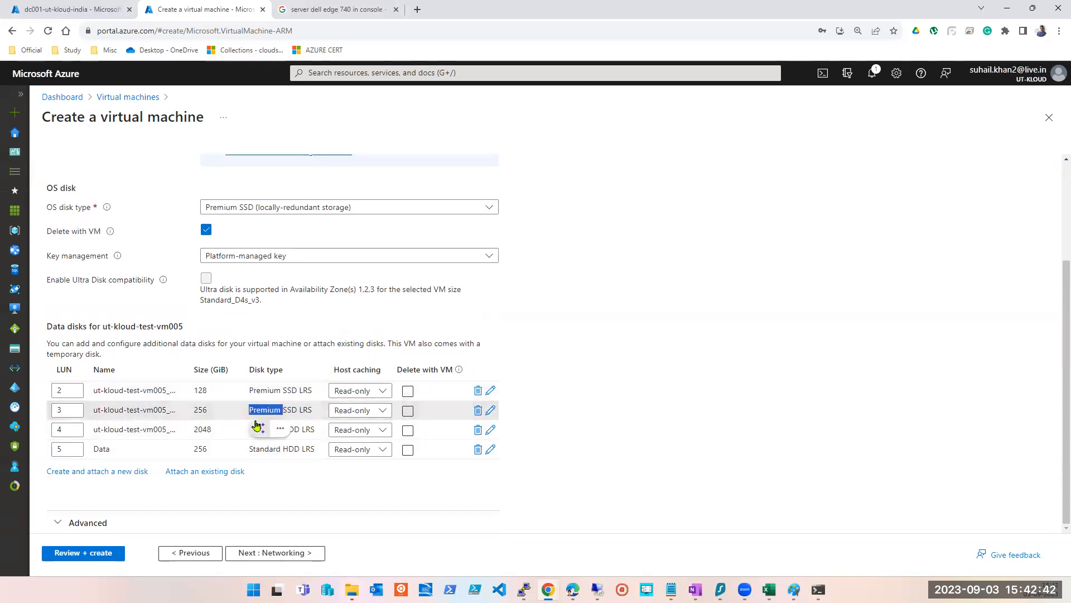
{"action": "left_click", "coordinate": [263, 450]}
{"action": "double_click", "coordinate": [263, 449]}
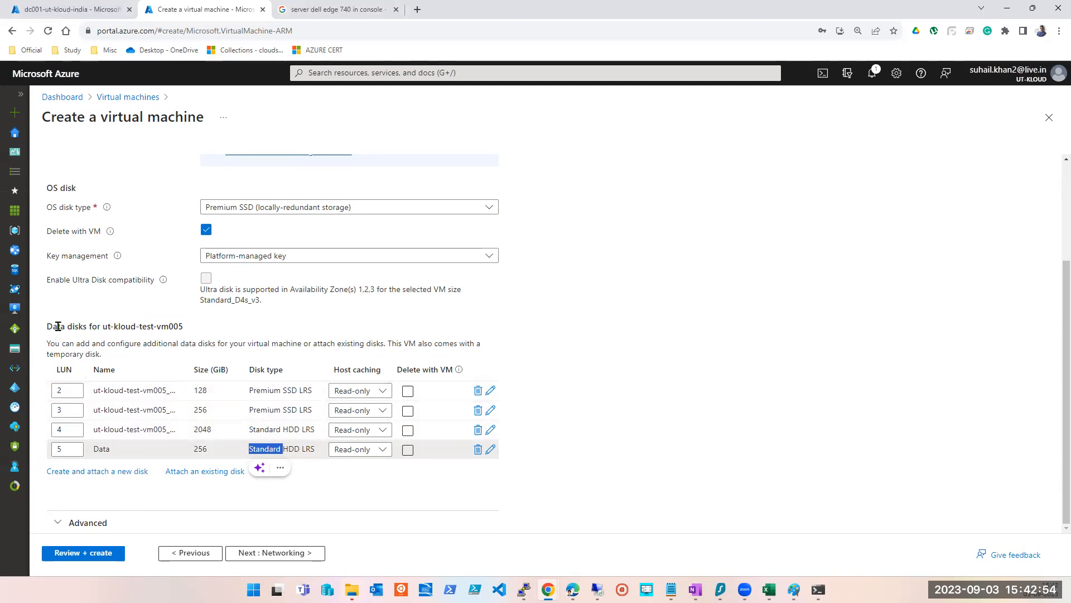
{"action": "left_click_drag", "start_coordinate": [51, 325], "coordinate": [138, 326]}
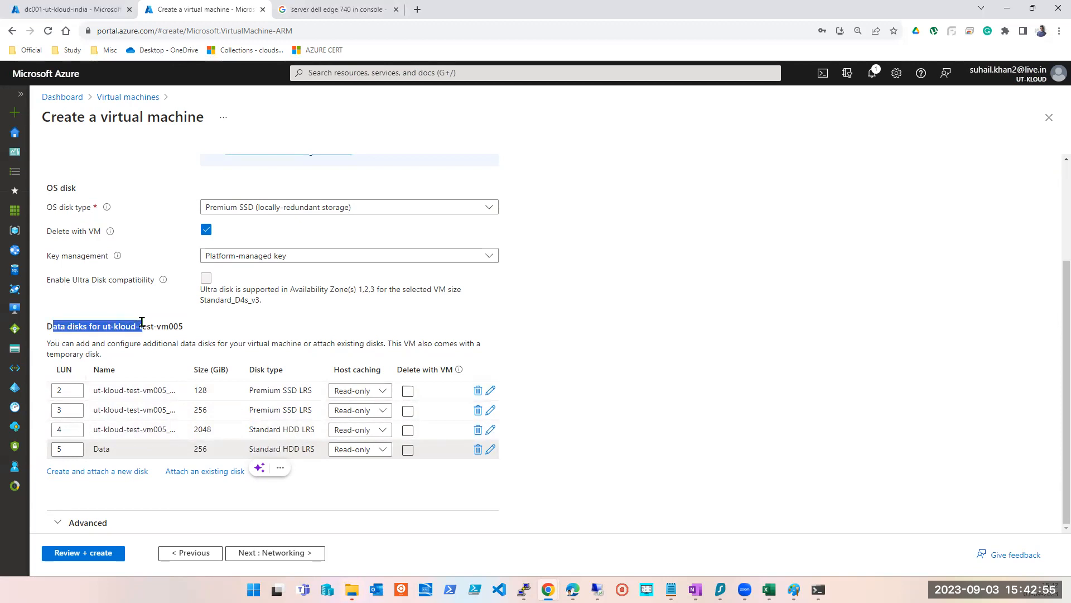
Step: Validate the ut-kloud-test-vm005 configuration and create the virtual machine
{"action": "left_click", "coordinate": [279, 552]}
{"action": "left_click", "coordinate": [88, 552]}
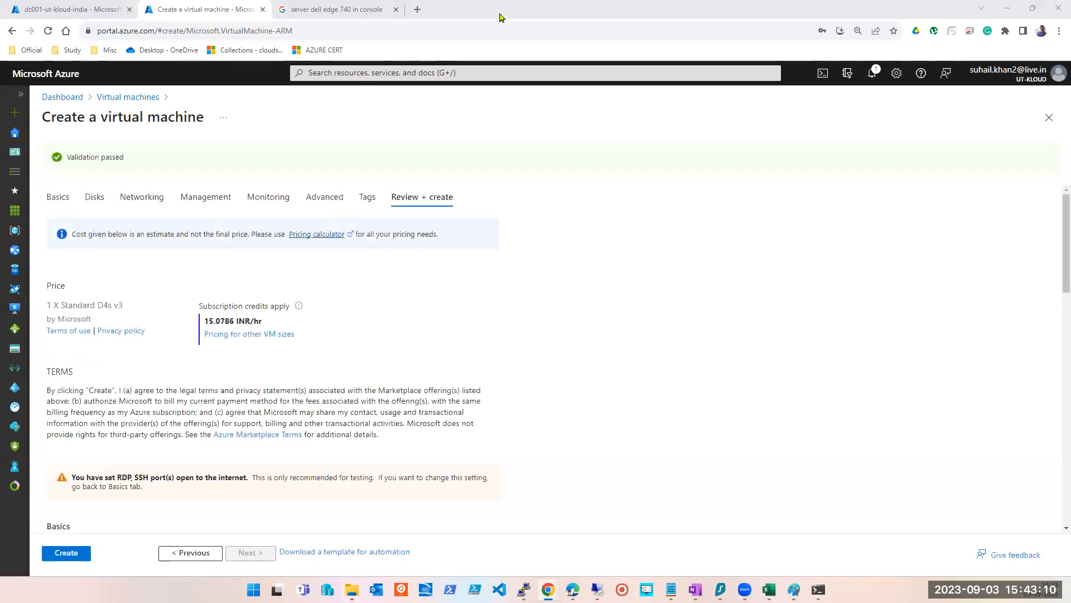
{"action": "left_click", "coordinate": [73, 552]}
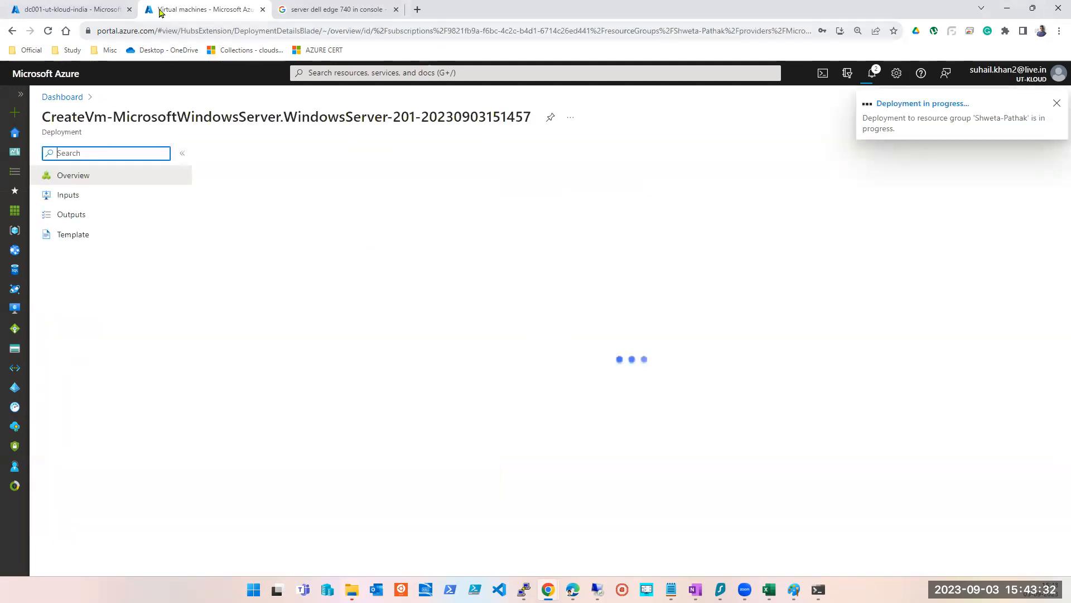
Step: View the attached disks of the dc001-ut-kloud-india virtual machine
{"action": "left_click", "coordinate": [77, 9]}
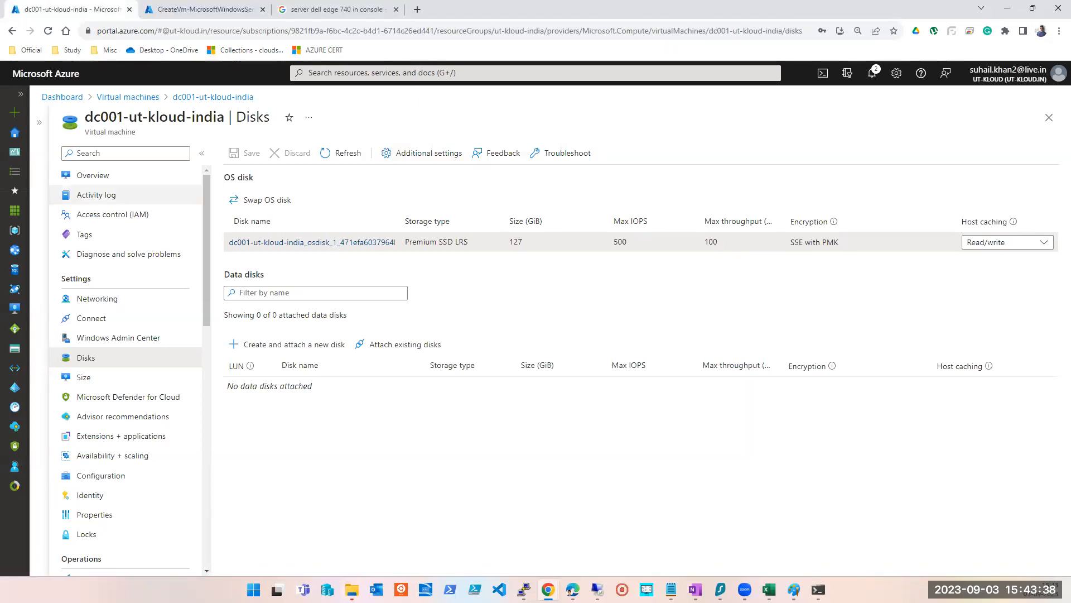
{"action": "key", "text": "alt+Tab"}
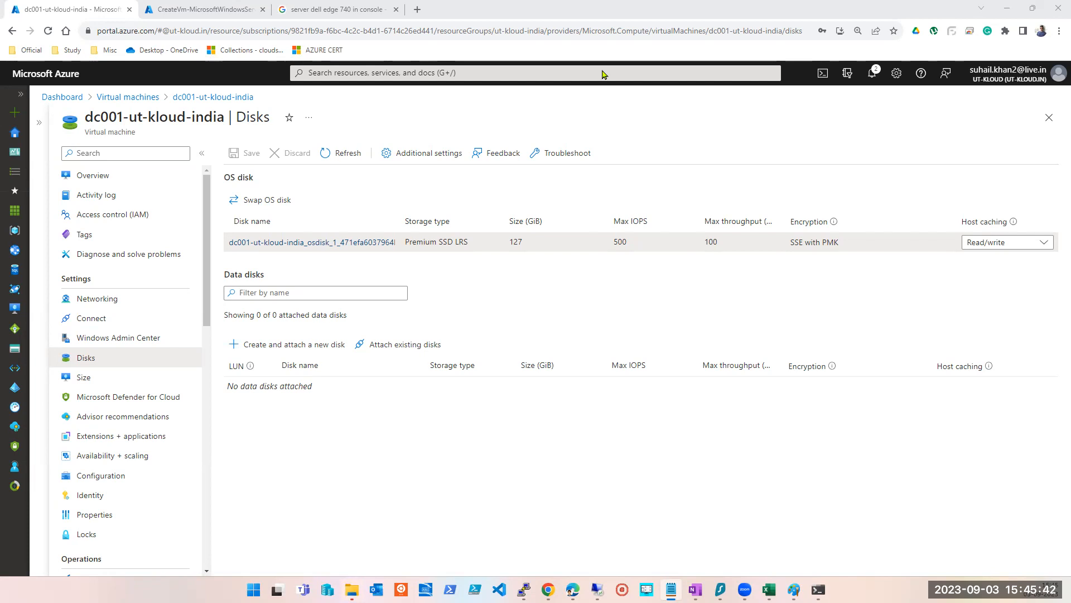
Step: Open the deployed ut-kloud-test-vm005 resource and copy its public IP address
{"action": "left_click", "coordinate": [189, 16]}
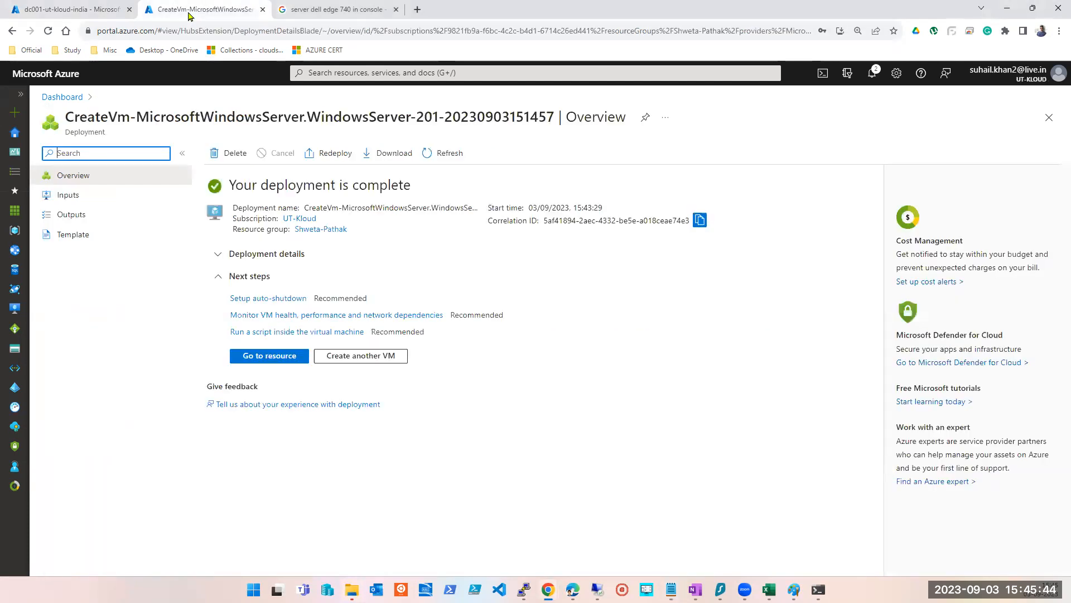
{"action": "left_click", "coordinate": [258, 361]}
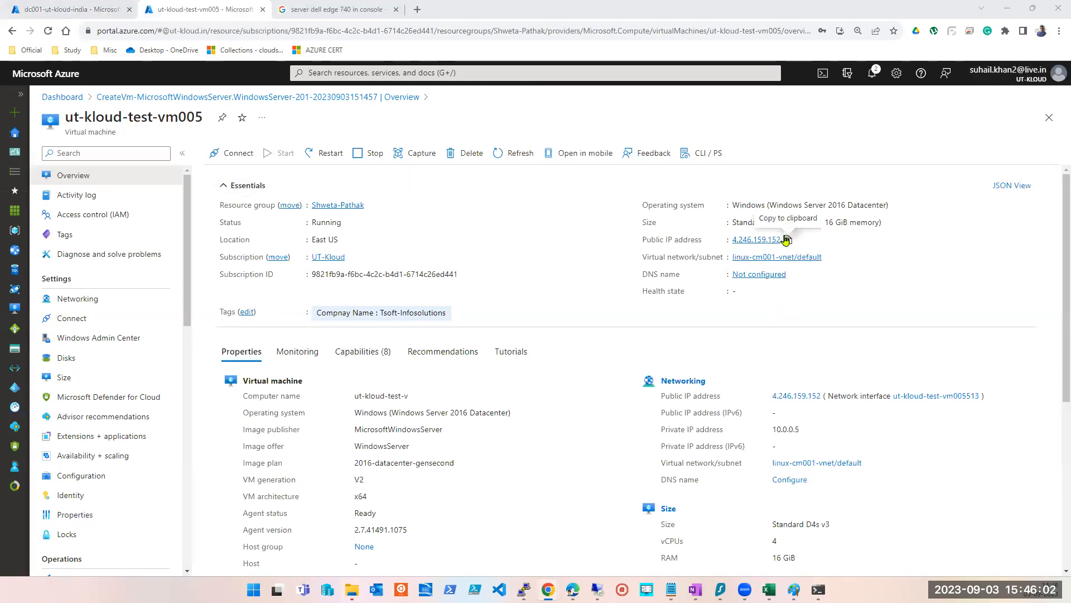
{"action": "left_click", "coordinate": [787, 240]}
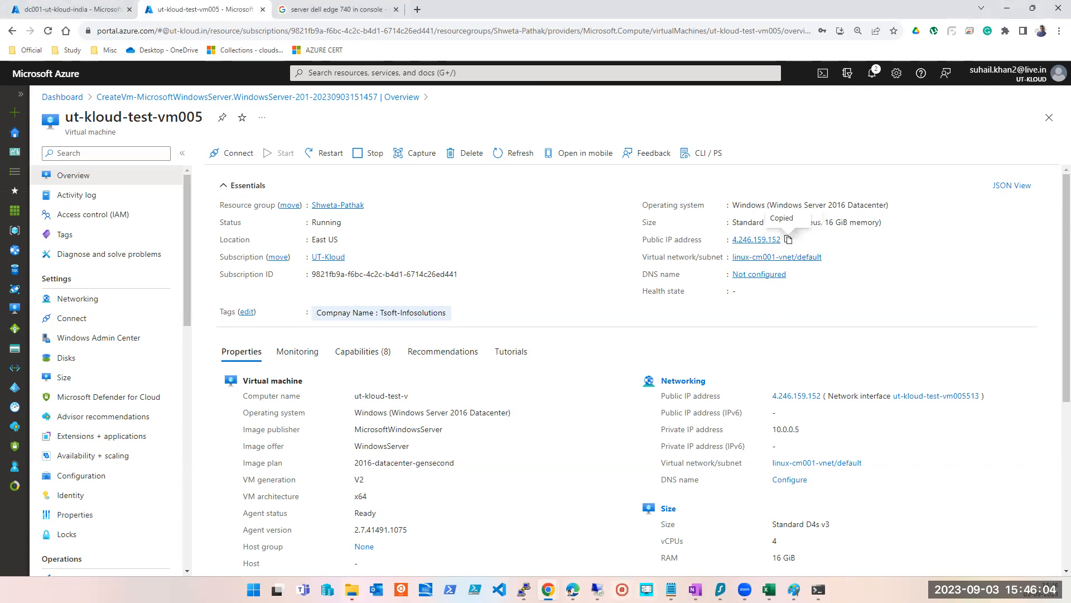
Step: Switch to Remote Desktop Connection and start a new session to the new VM at 4.246.159.152
{"action": "key", "text": "alt+Tab"}
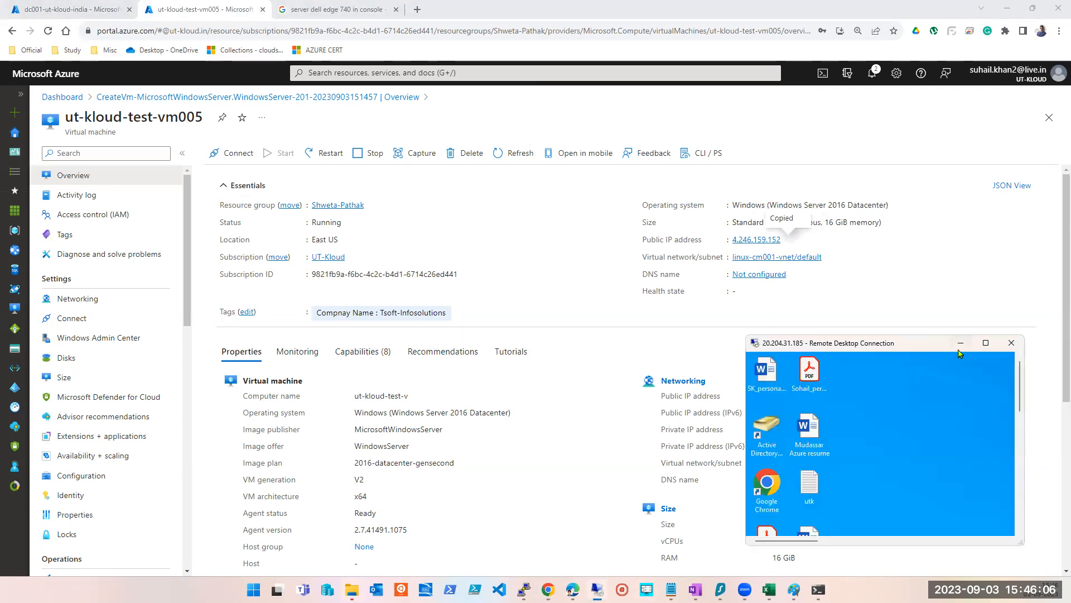
{"action": "left_click", "coordinate": [761, 75]}
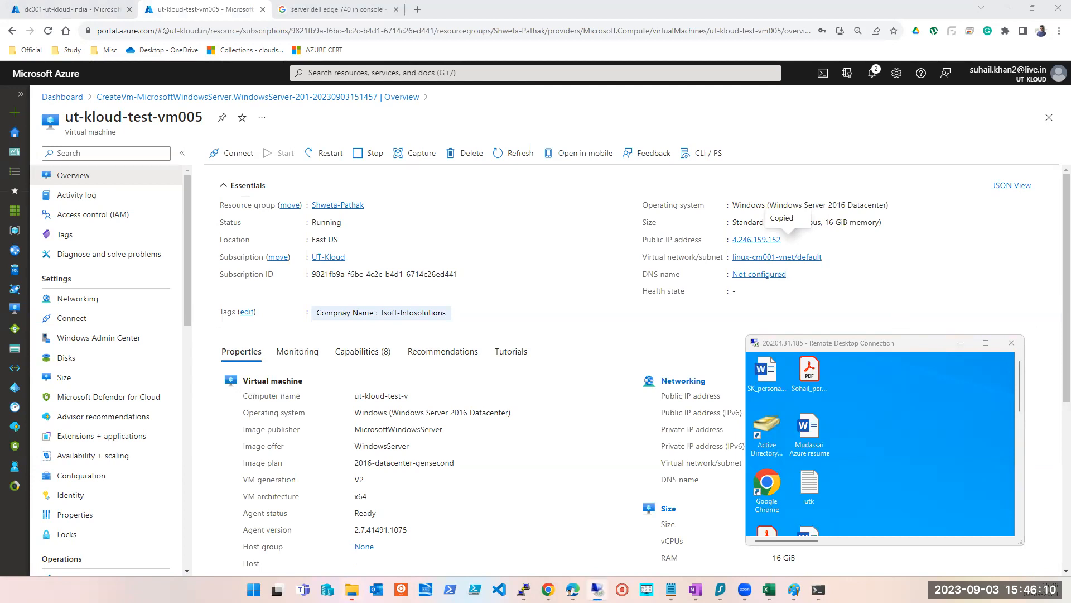
{"action": "right_click", "coordinate": [597, 589]}
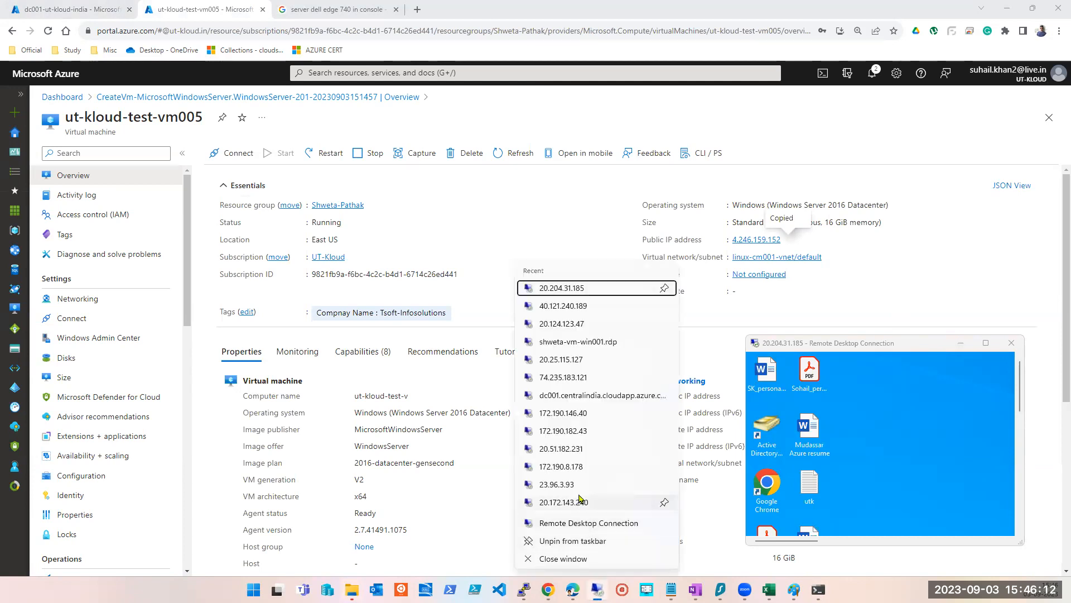
{"action": "left_click", "coordinate": [573, 523]}
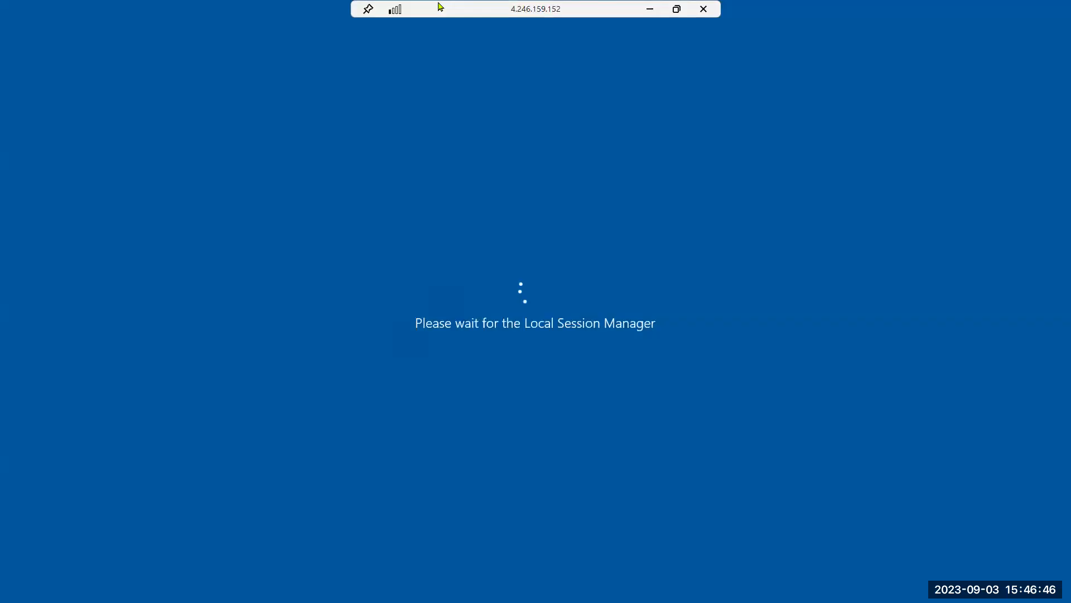
Step: Arrange the 4.246.159.152 and 20.204.31.185 remote desktop sessions side by side in half-screen windows
{"action": "double_click", "coordinate": [438, 4]}
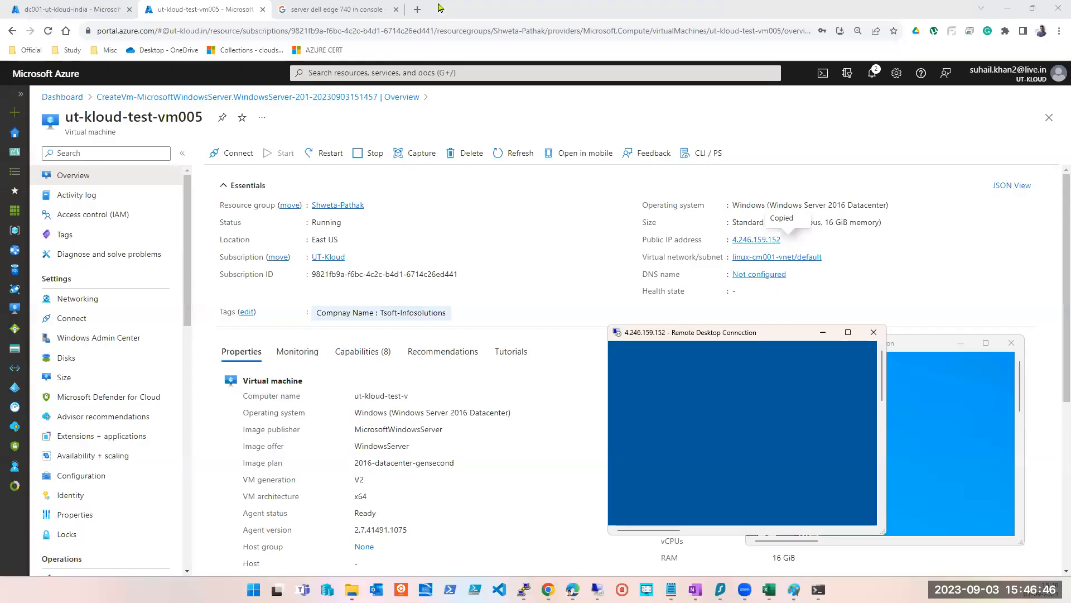
{"action": "key", "text": "super+Right"}
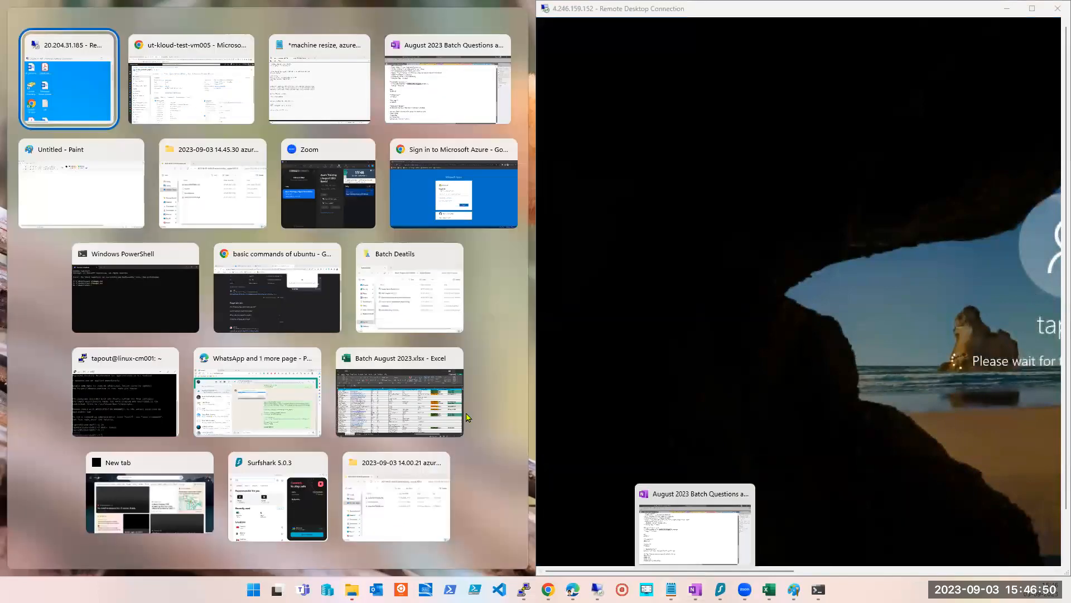
{"action": "left_click", "coordinate": [73, 75]}
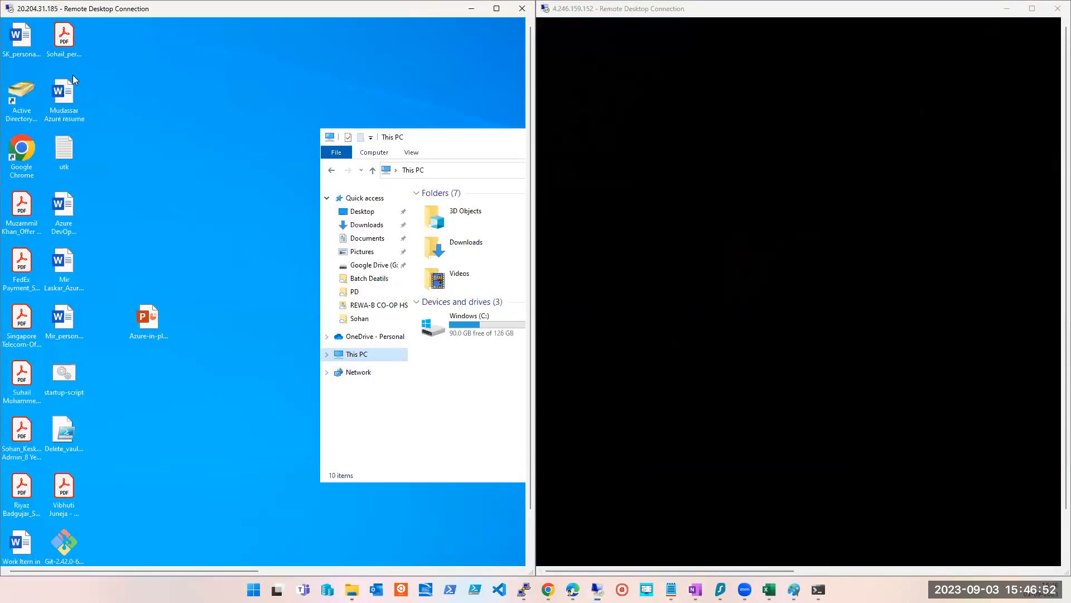
Step: Move and resize the This PC window in the 20.204.31.185 session so that its folders and drives are in view
{"action": "left_click_drag", "start_coordinate": [427, 137], "coordinate": [104, 25]}
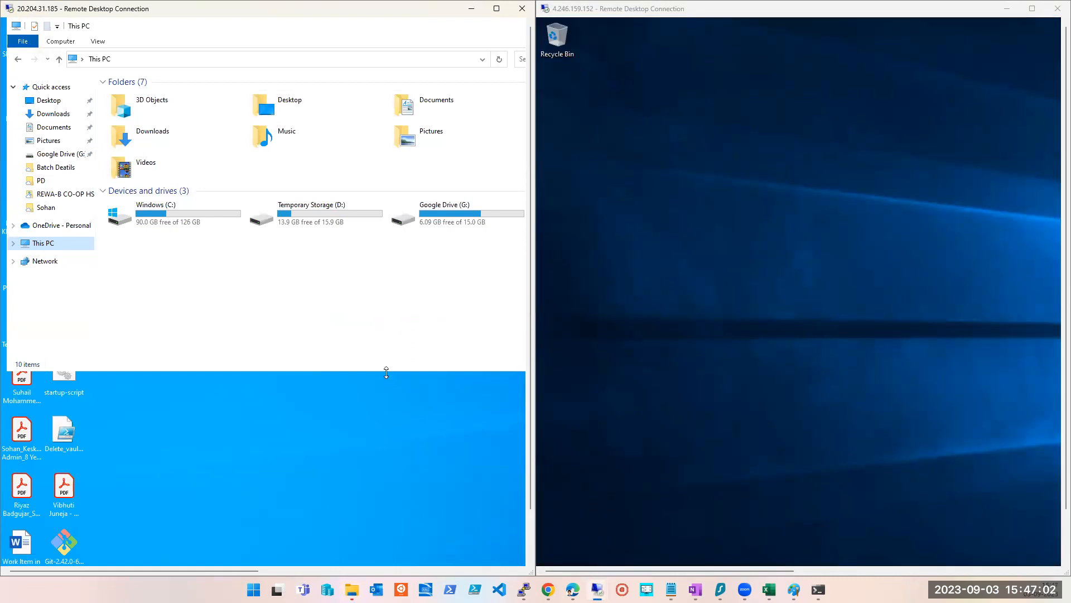
{"action": "left_click_drag", "start_coordinate": [385, 373], "coordinate": [348, 476]}
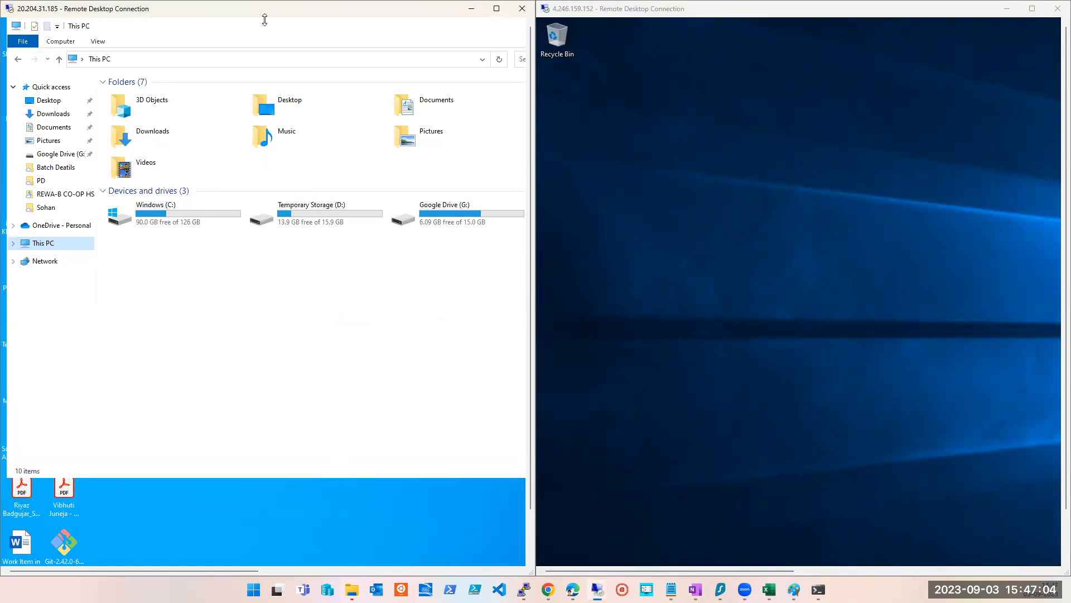
{"action": "left_click_drag", "start_coordinate": [215, 31], "coordinate": [217, 77]}
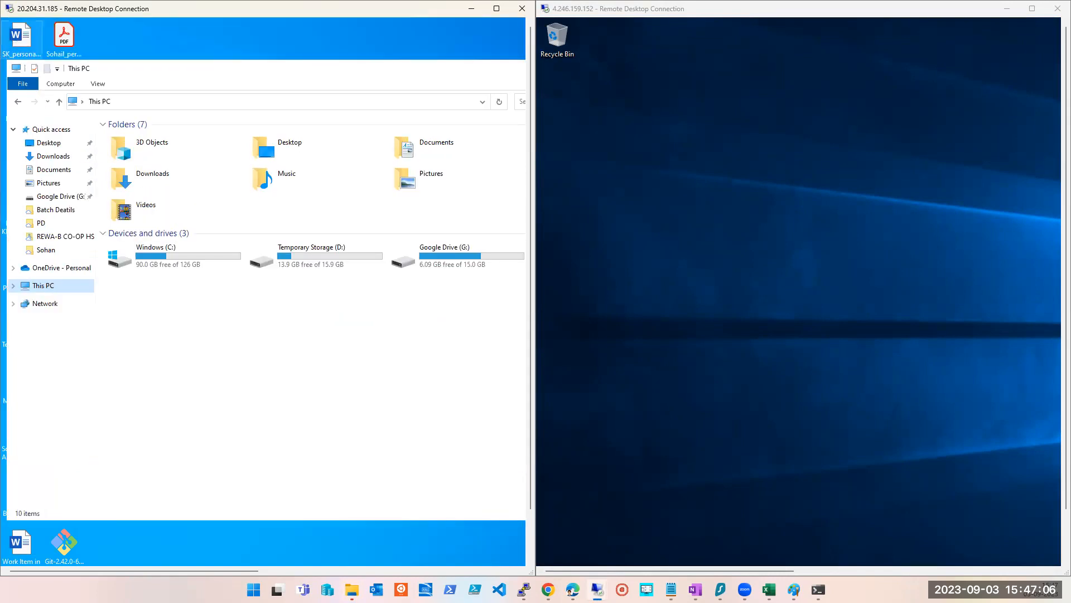
{"action": "left_click_drag", "start_coordinate": [454, 69], "coordinate": [337, 101]}
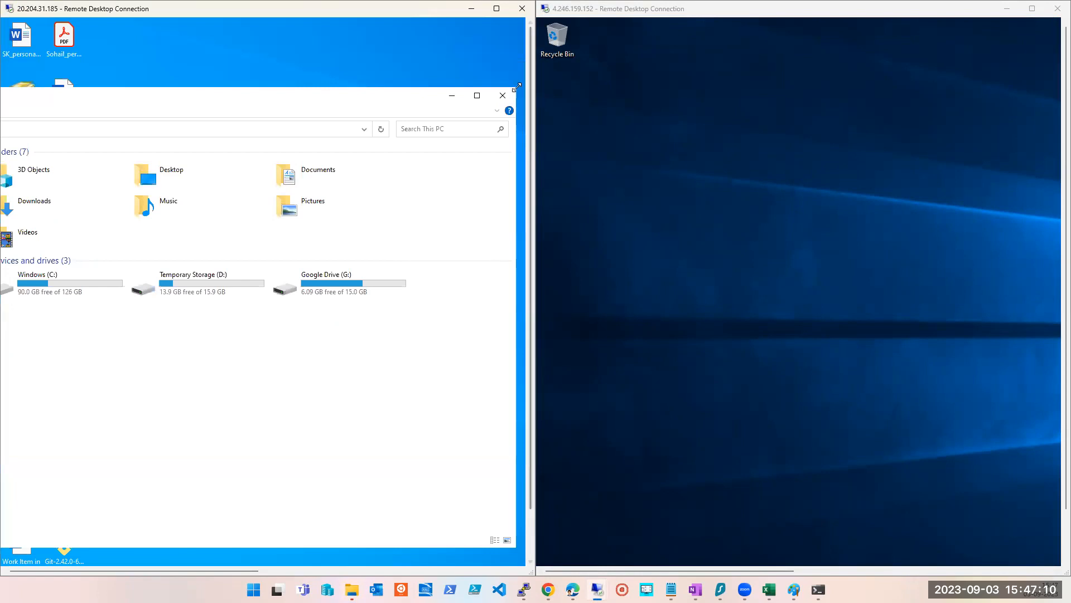
{"action": "left_click_drag", "start_coordinate": [404, 94], "coordinate": [315, 145]}
{"action": "left_click_drag", "start_coordinate": [179, 145], "coordinate": [309, 73]}
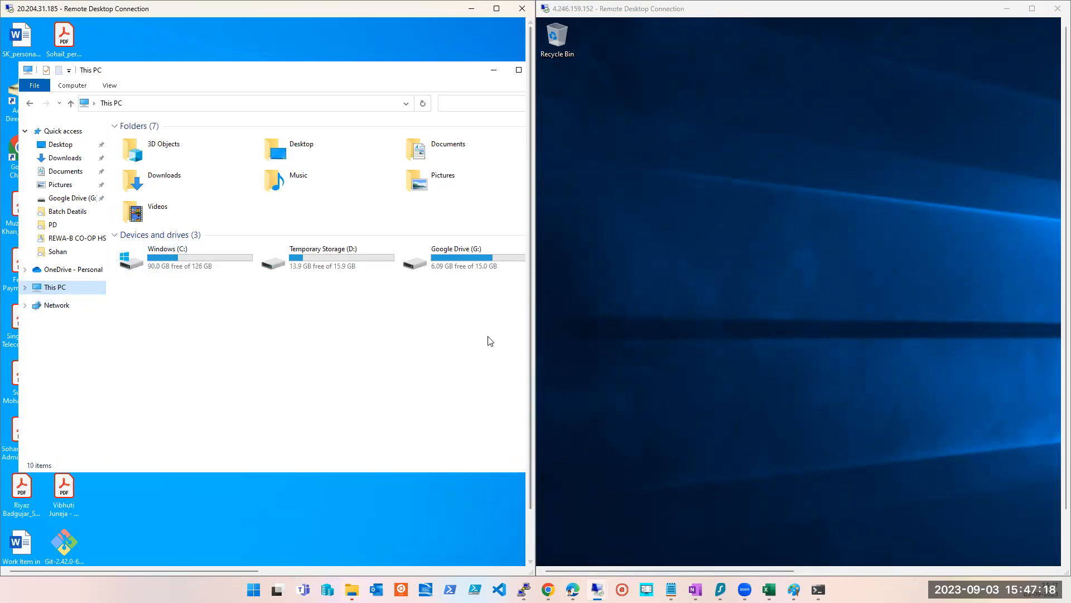
Step: Run diskmgmt.msc from PowerShell in the 20.204.31.185 session and enlarge the Disk Management window to show all its disks
{"action": "left_click_drag", "start_coordinate": [531, 313], "coordinate": [534, 418]}
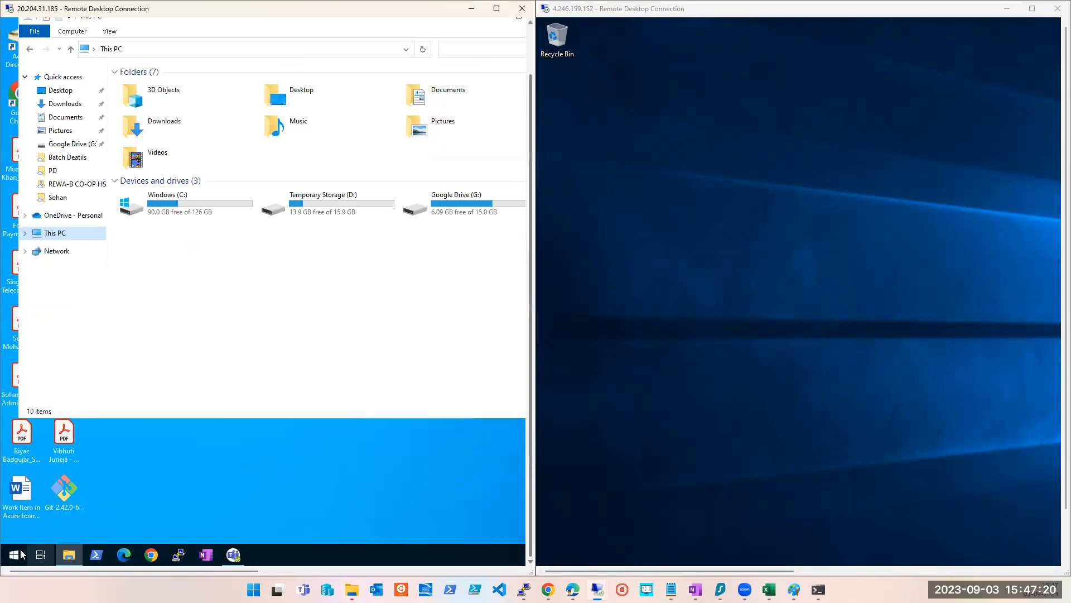
{"action": "left_click", "coordinate": [101, 559]}
{"action": "left_click", "coordinate": [168, 221]}
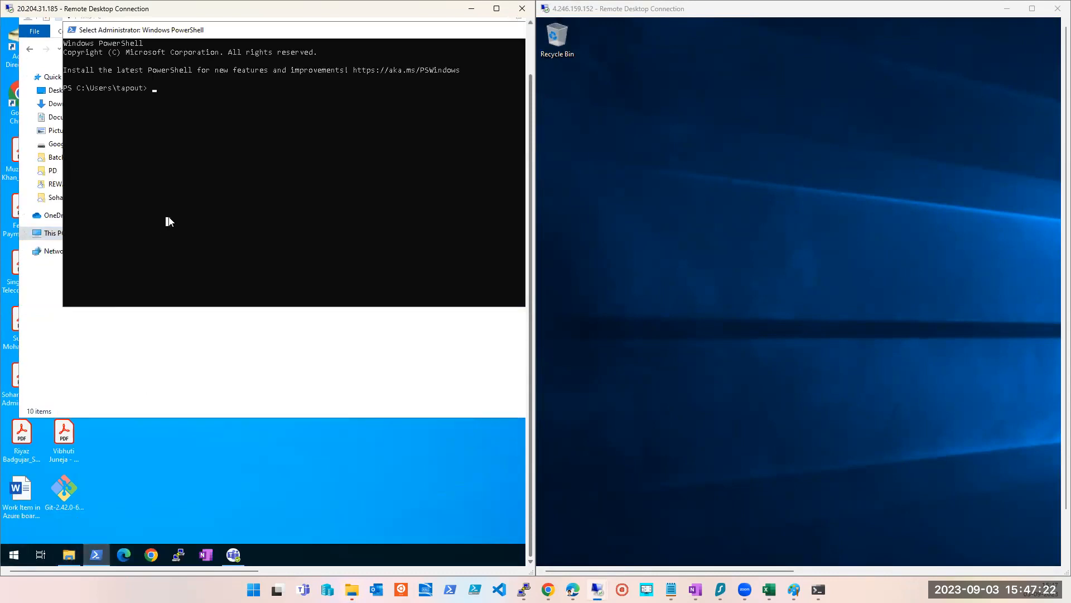
{"action": "type", "text": "dis"}
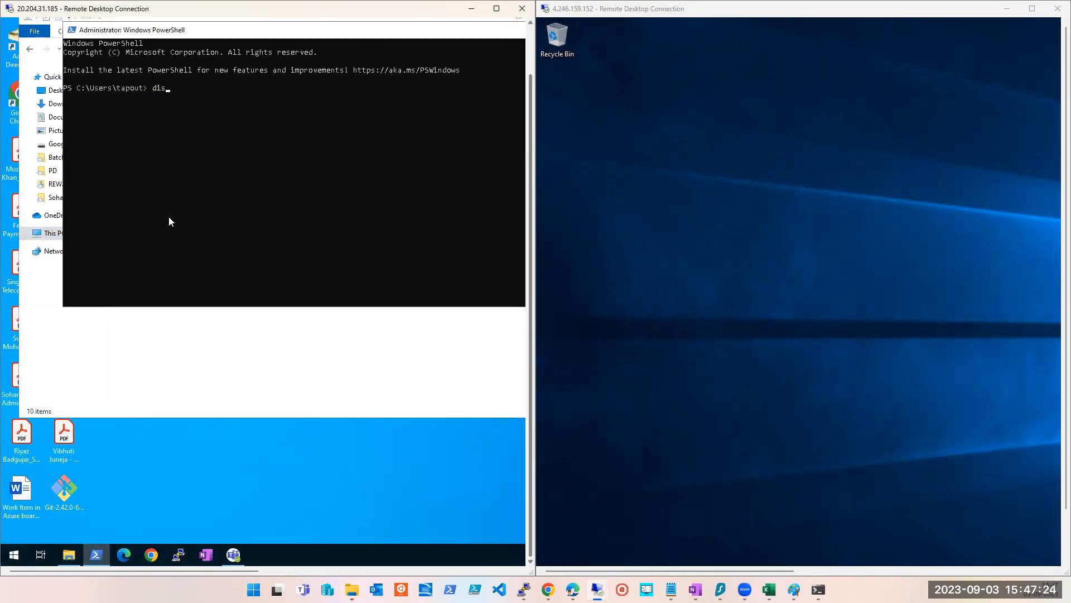
{"action": "type", "text": "kmgmt.msc"}
{"action": "key", "text": "Return"}
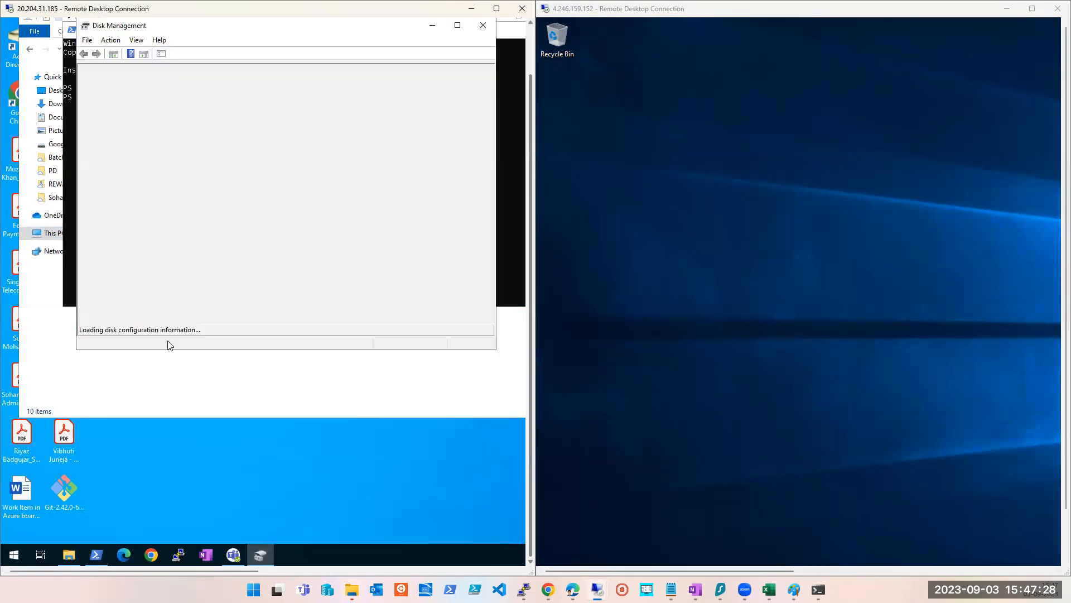
{"action": "left_click_drag", "start_coordinate": [74, 350], "coordinate": [37, 440]}
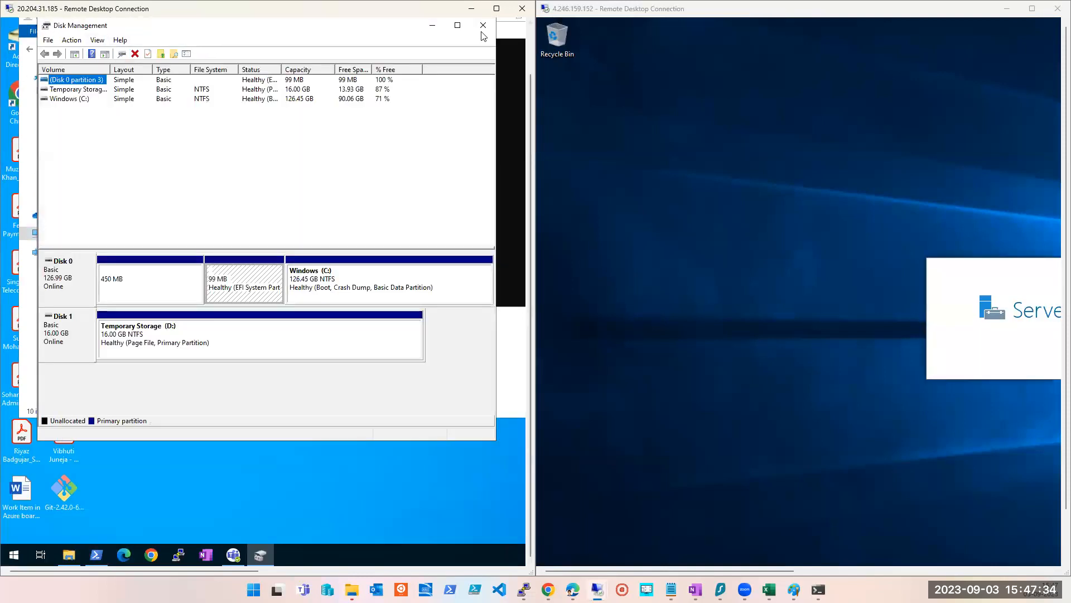
{"action": "left_click", "coordinate": [676, 89]}
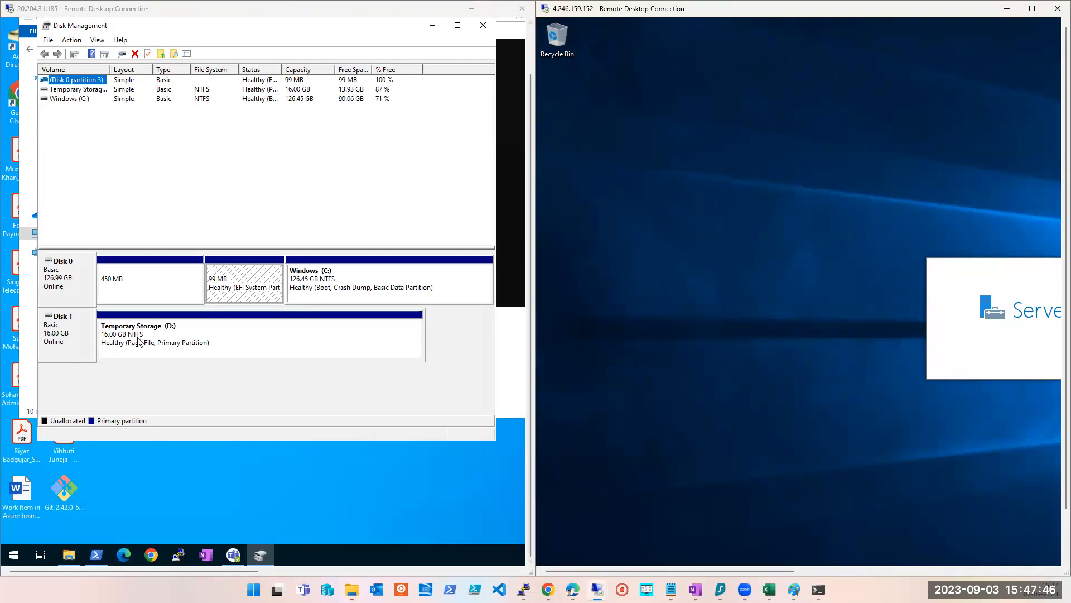
{"action": "left_click", "coordinate": [62, 281]}
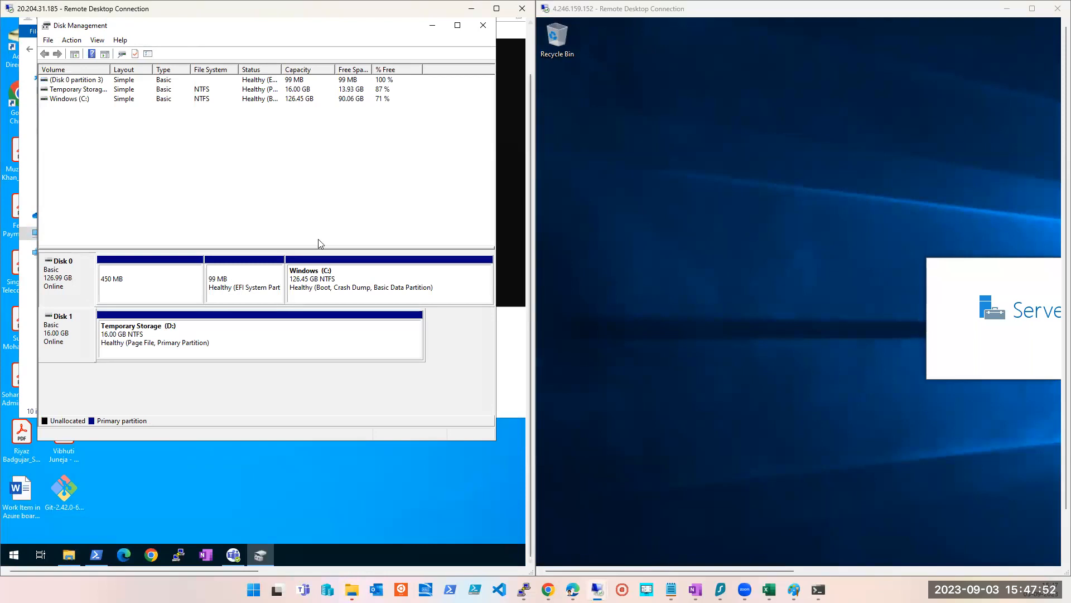
Step: Close Server Manager in the 4.246.159.152 session, open This PC and move its window so the drives are in view
{"action": "left_click", "coordinate": [1034, 155]}
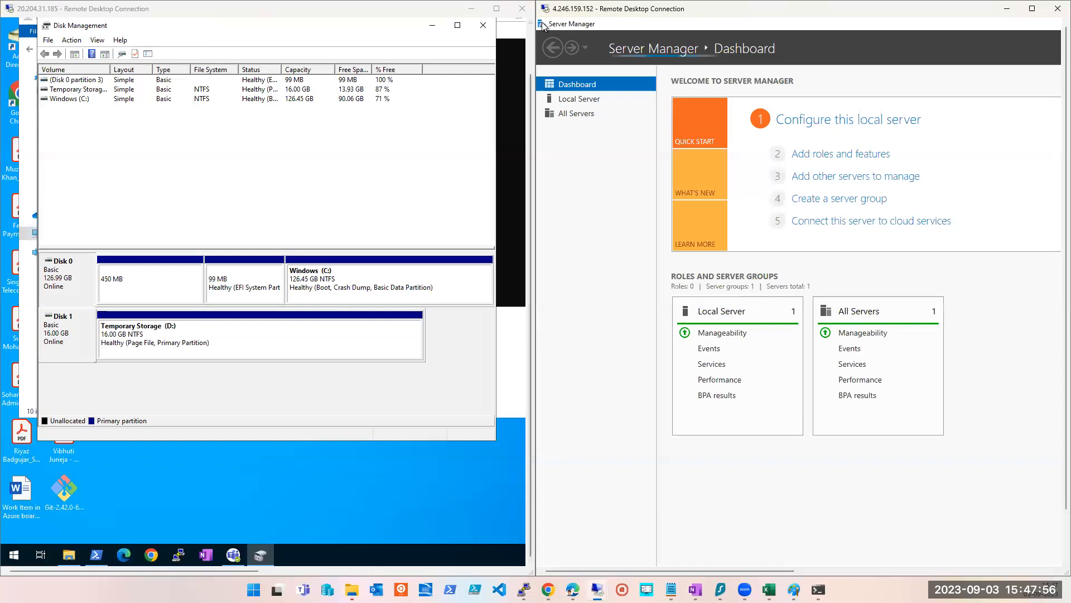
{"action": "double_click", "coordinate": [542, 24]}
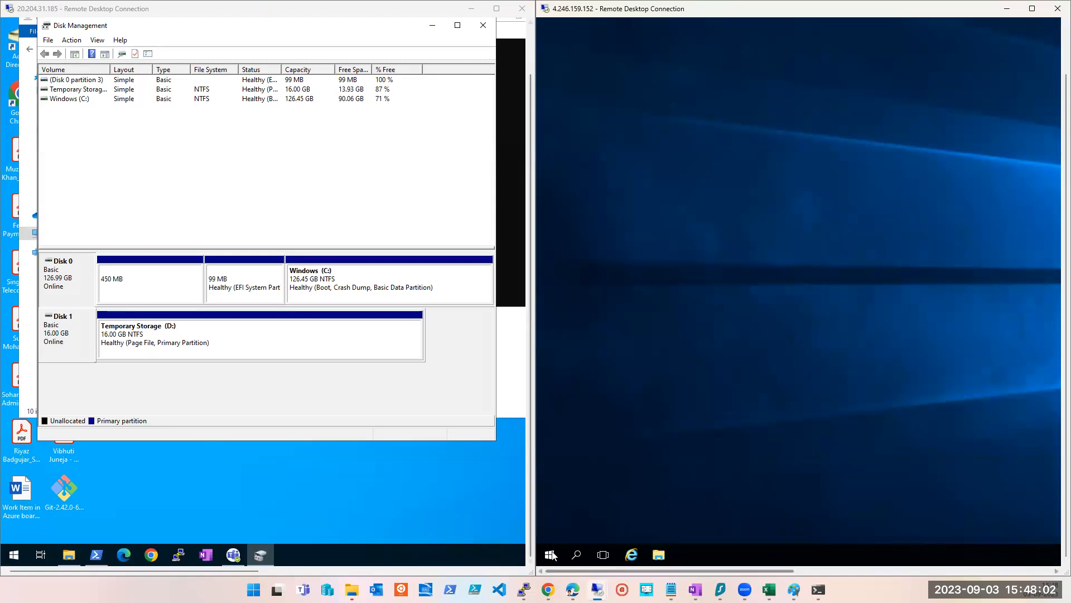
{"action": "left_click", "coordinate": [659, 554]}
{"action": "left_click", "coordinate": [800, 217]}
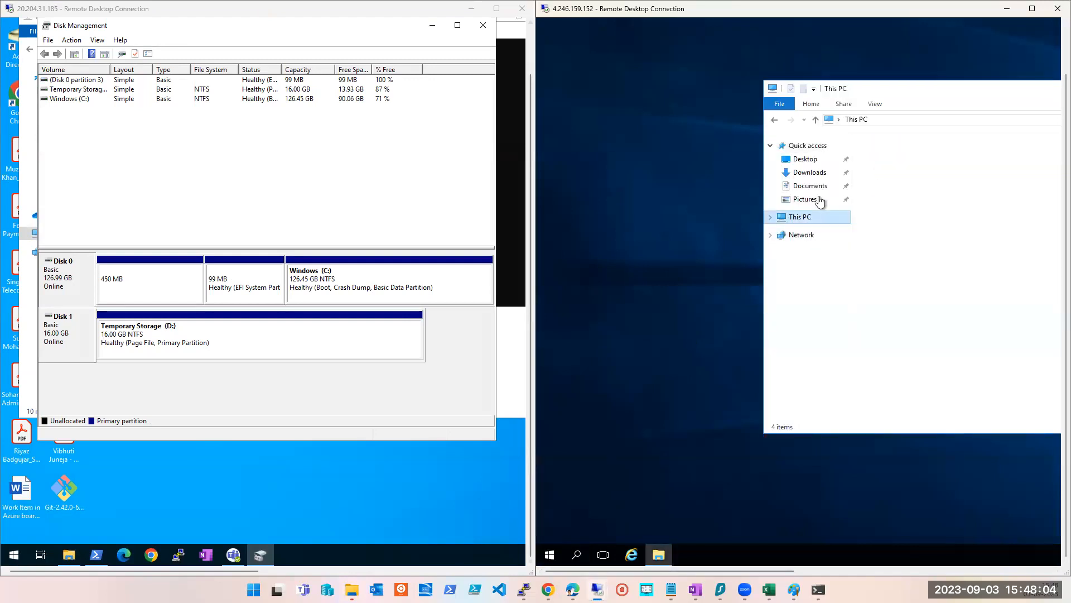
{"action": "left_click_drag", "start_coordinate": [923, 92], "coordinate": [746, 80]}
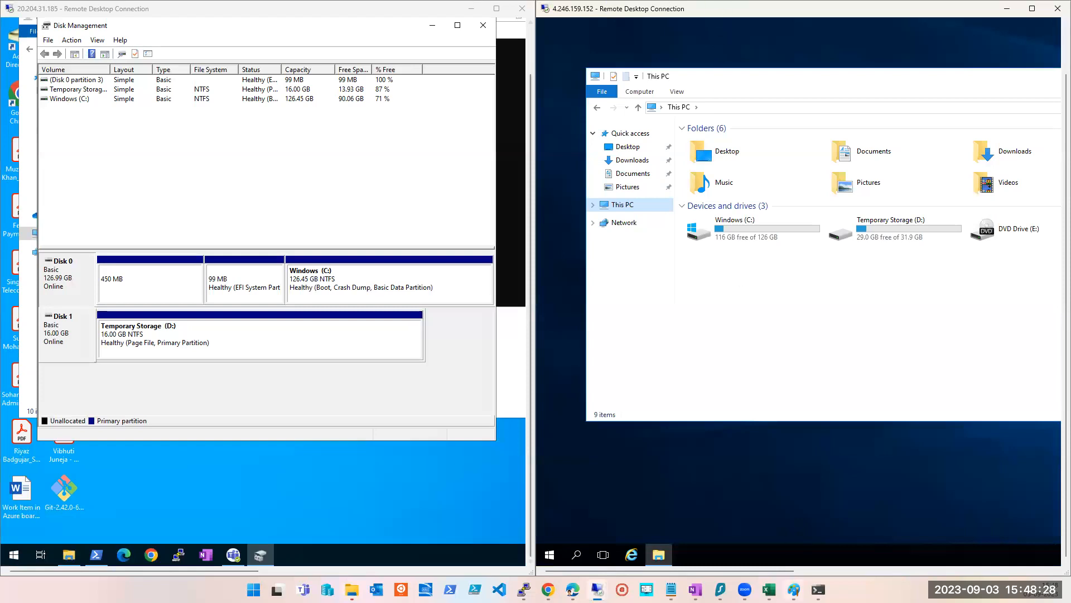
Step: Open PowerShell in the 4.246.159.152 session and run diskmgmt.msc to start Disk Management
{"action": "left_click", "coordinate": [550, 555]}
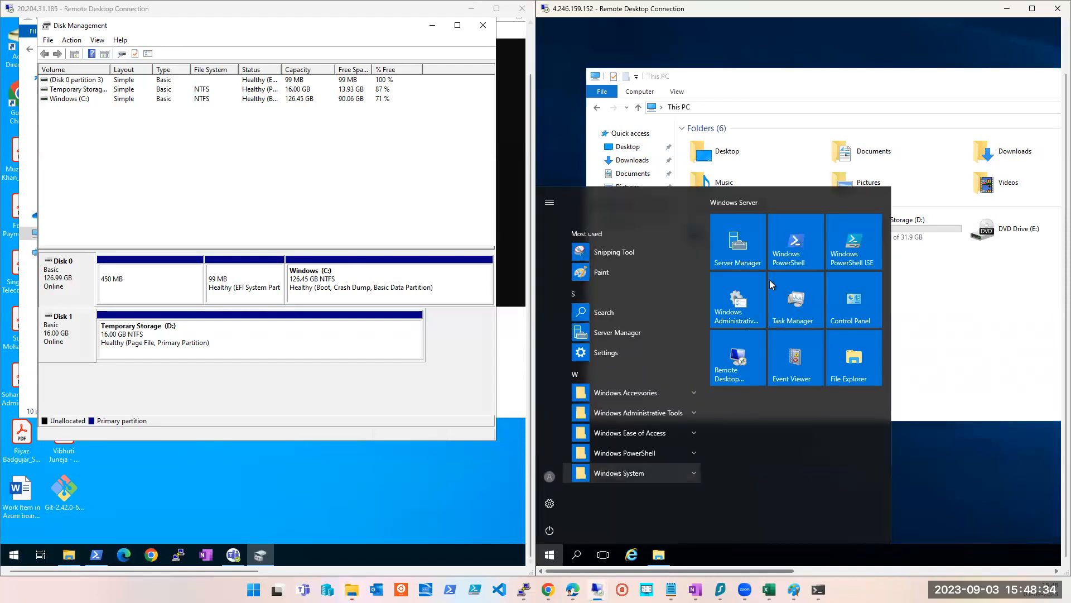
{"action": "left_click", "coordinate": [789, 254]}
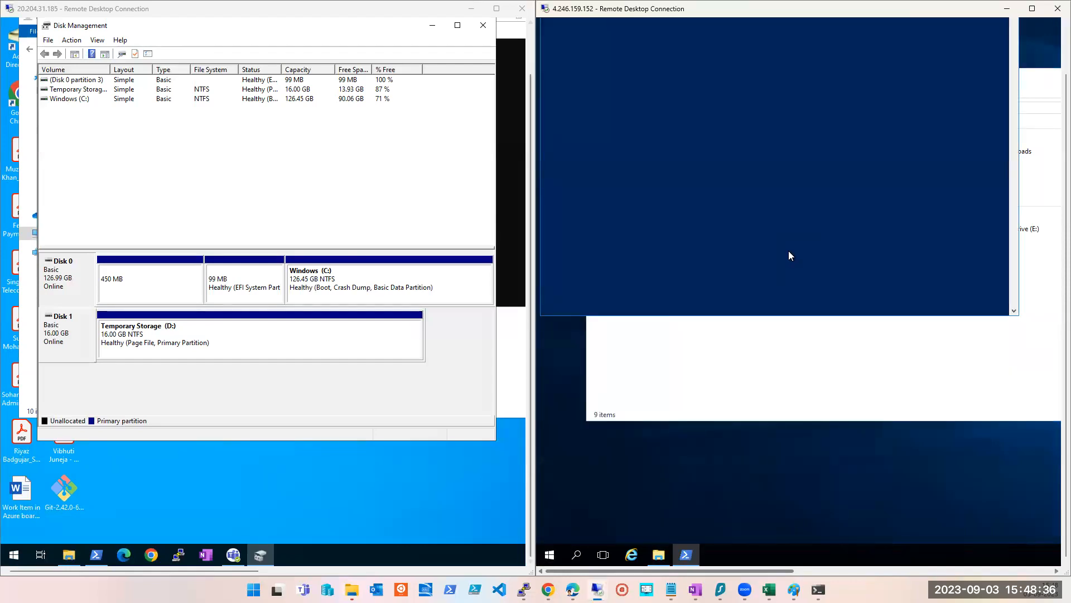
{"action": "left_click_drag", "start_coordinate": [1064, 390], "coordinate": [1056, 315]}
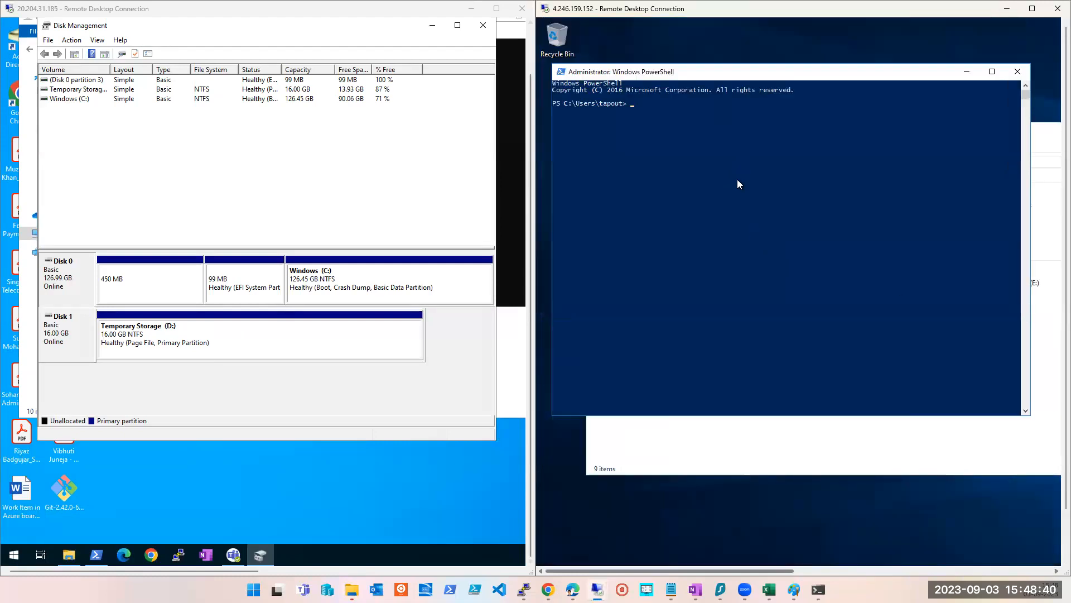
{"action": "left_click_drag", "start_coordinate": [1054, 272], "coordinate": [1054, 351]}
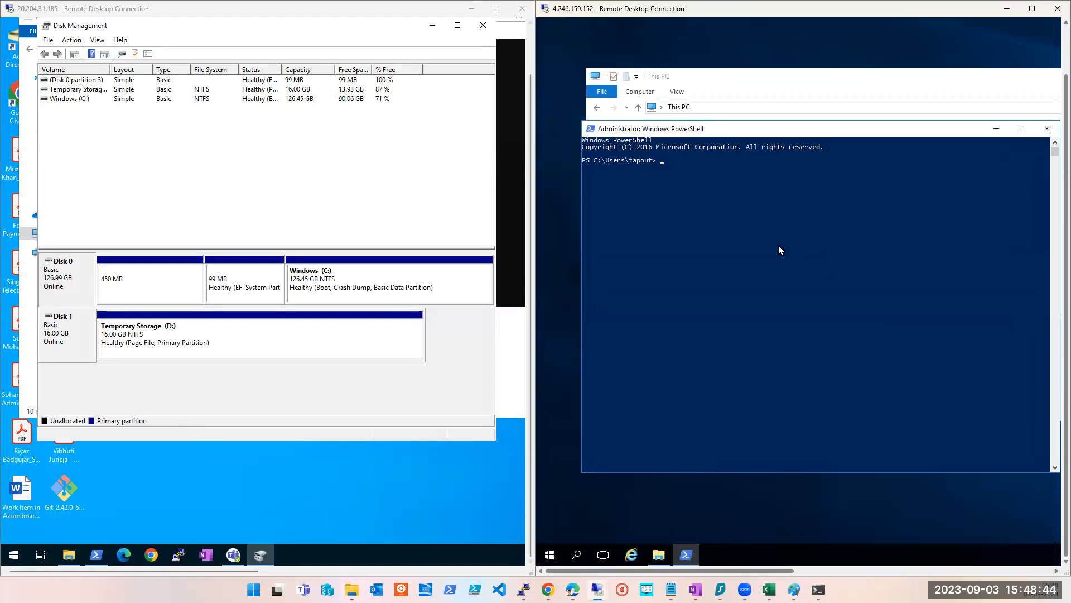
{"action": "left_click", "coordinate": [749, 228]}
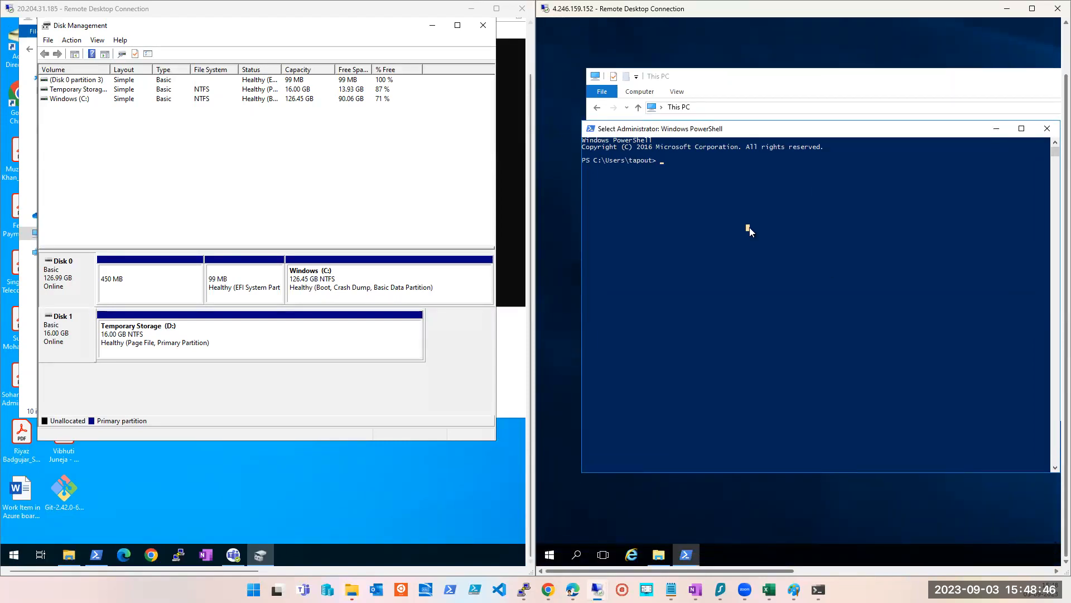
{"action": "type", "text": "disk"}
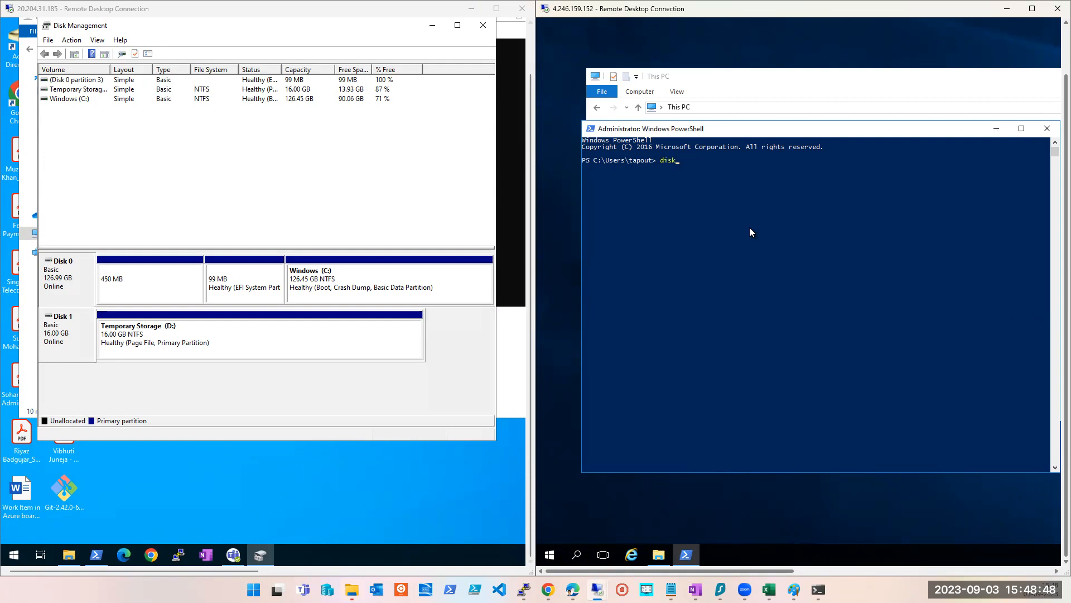
{"action": "type", "text": "mgmt.msc"}
{"action": "key", "text": "Return"}
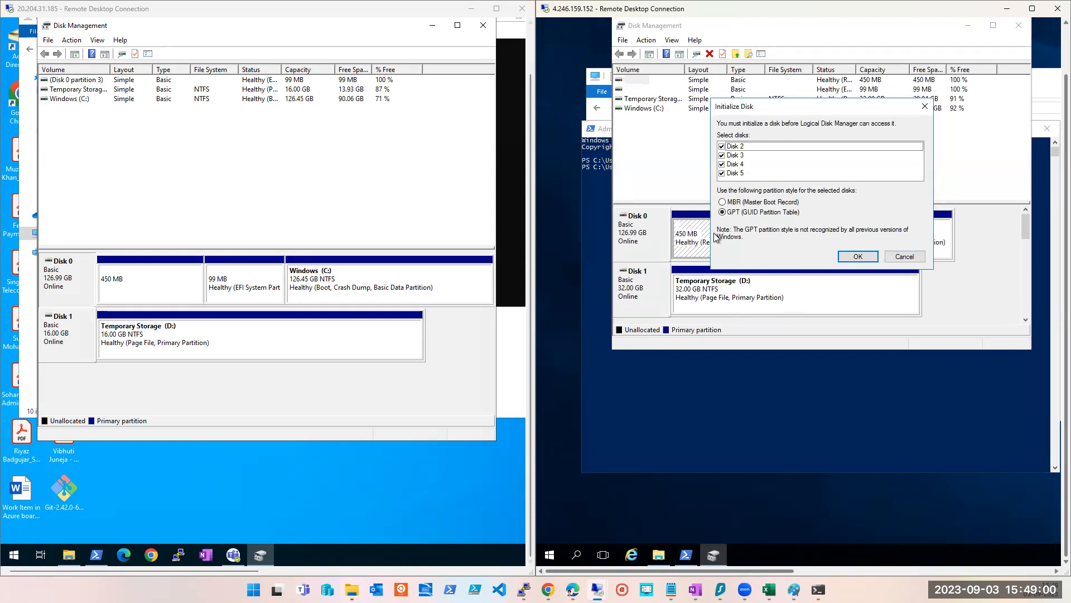
Step: Initialize Disks 2 to 5 with the GPT partition style, enlarge Disk Management, and check the drives in This PC
{"action": "left_click", "coordinate": [862, 257]}
{"action": "left_click_drag", "start_coordinate": [620, 349], "coordinate": [615, 544]}
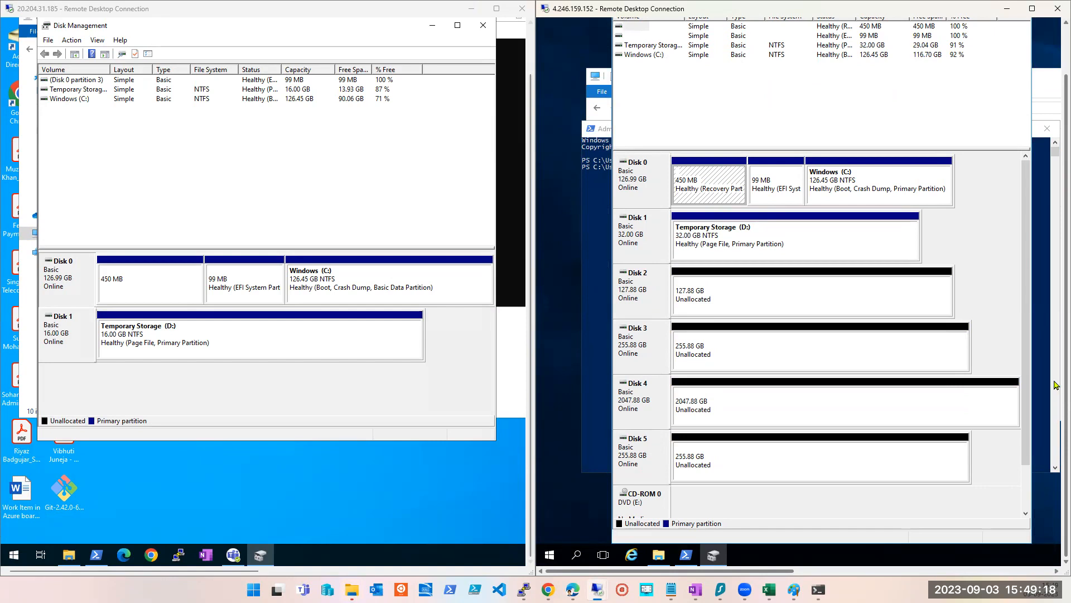
{"action": "left_click_drag", "start_coordinate": [1065, 382], "coordinate": [1065, 364]}
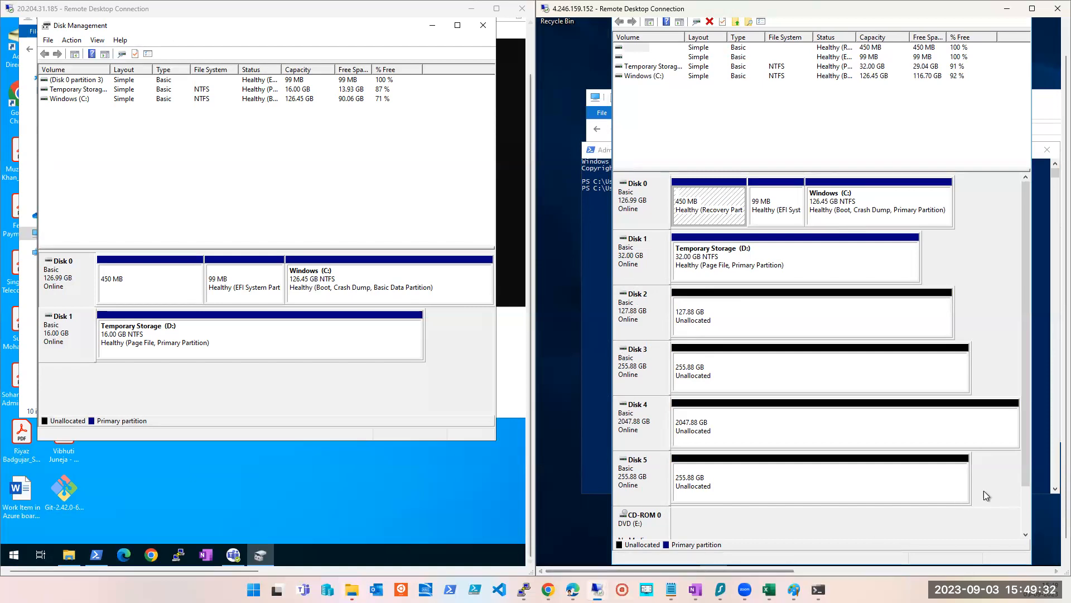
{"action": "left_click", "coordinate": [659, 555]}
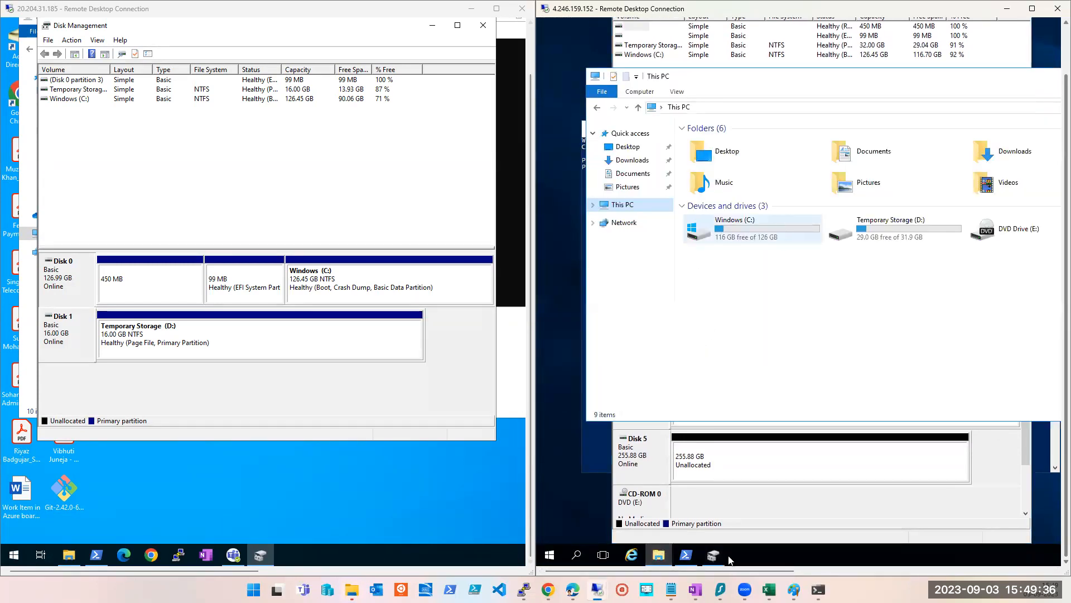
Step: Create a quick-formatted NTFS simple volume labelled New Volume on Disk 2, using the default settings, and check for it in This PC
{"action": "left_click", "coordinate": [803, 503]}
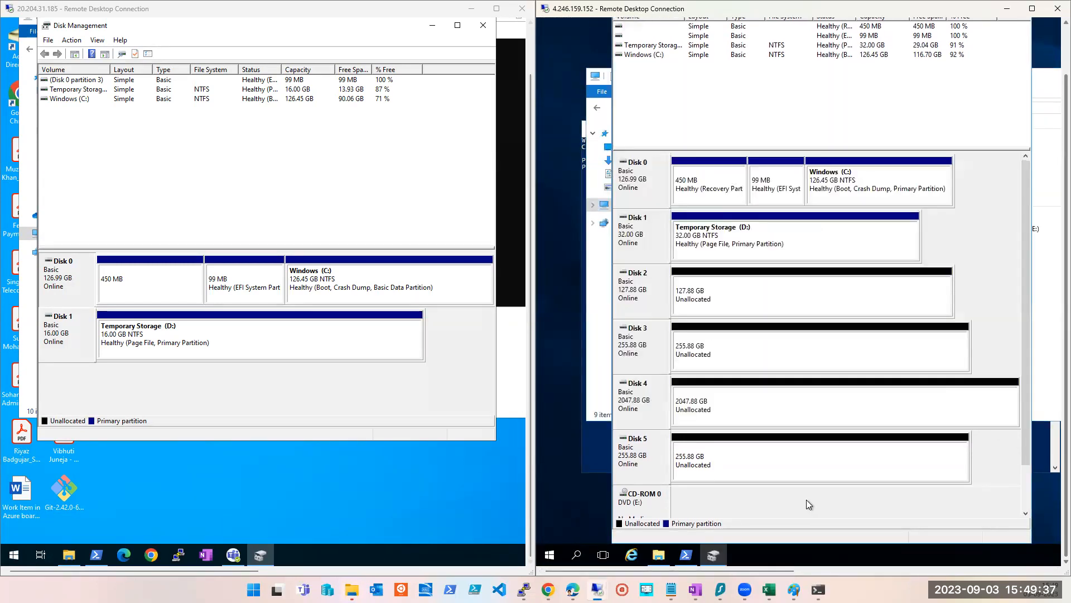
{"action": "right_click", "coordinate": [687, 304]}
{"action": "left_click", "coordinate": [710, 311]}
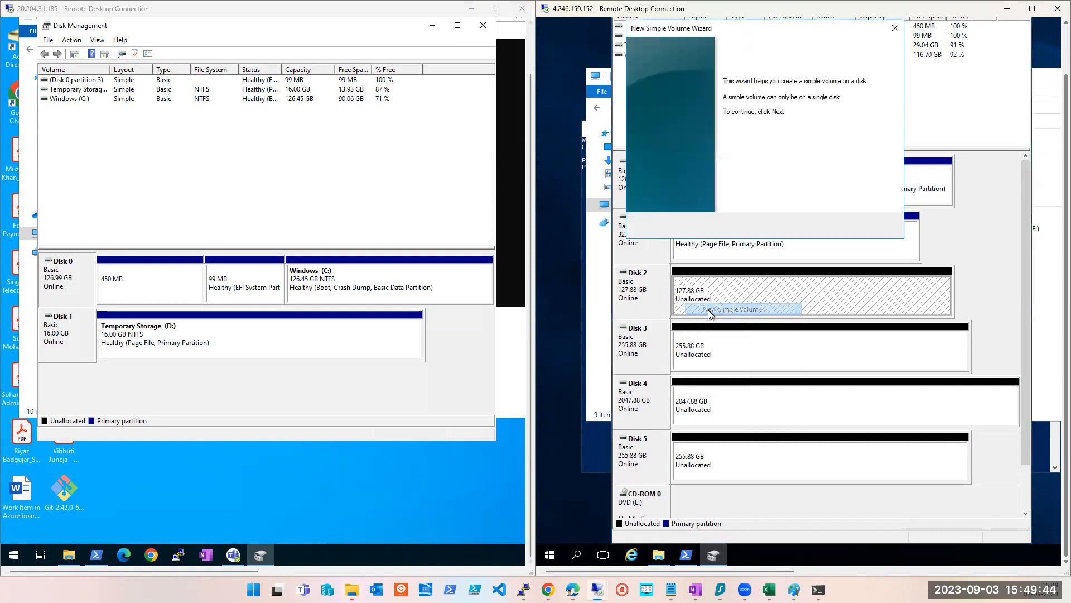
{"action": "left_click", "coordinate": [837, 226]}
{"action": "left_click", "coordinate": [837, 226]}
{"action": "left_click", "coordinate": [837, 227]}
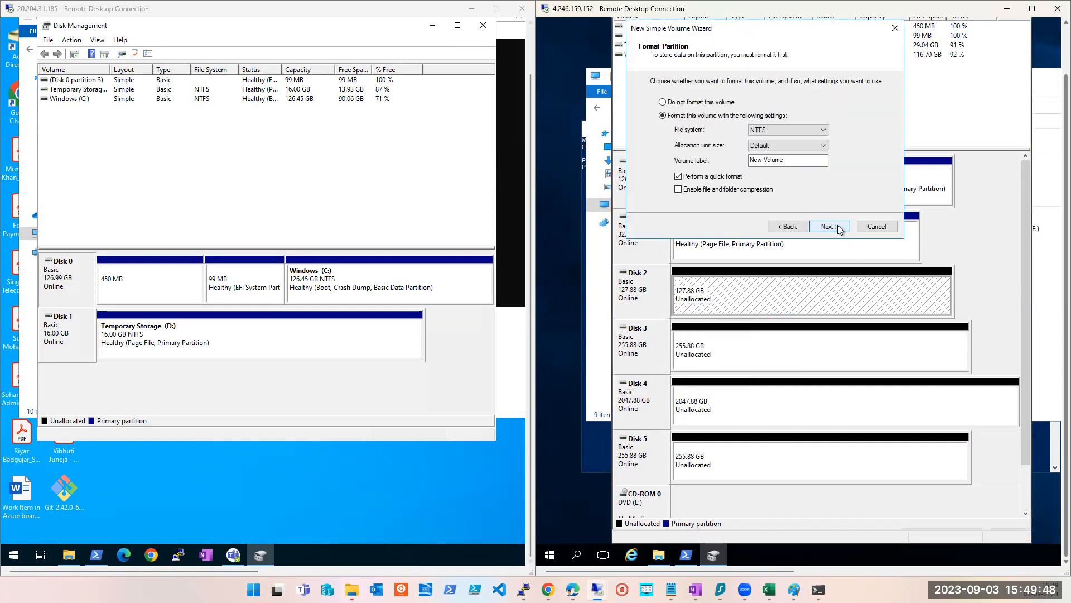
{"action": "left_click", "coordinate": [837, 226]}
{"action": "left_click", "coordinate": [830, 226]}
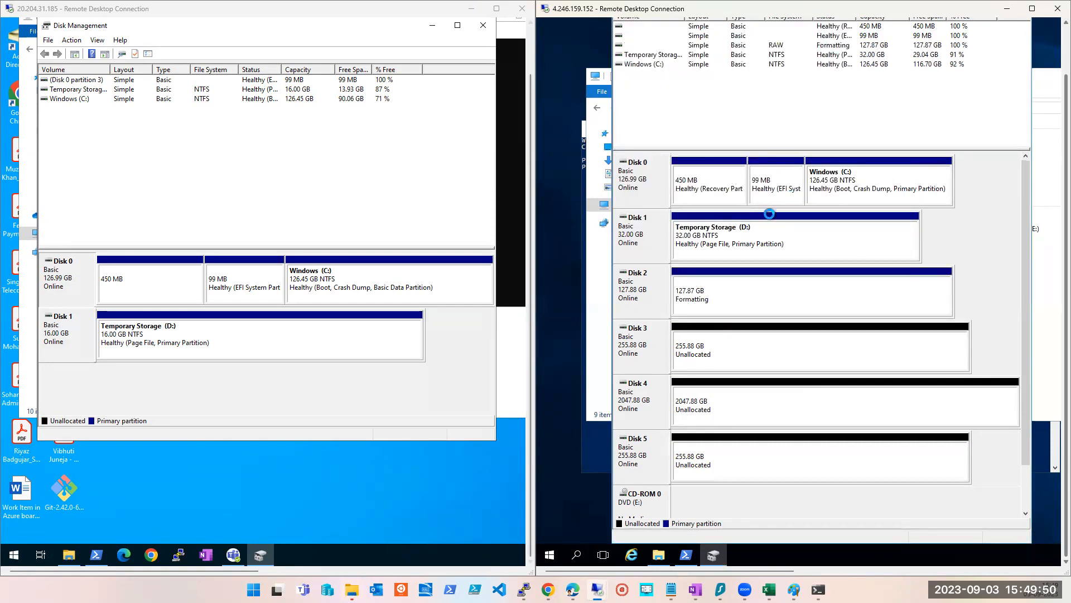
{"action": "left_click", "coordinate": [658, 554]}
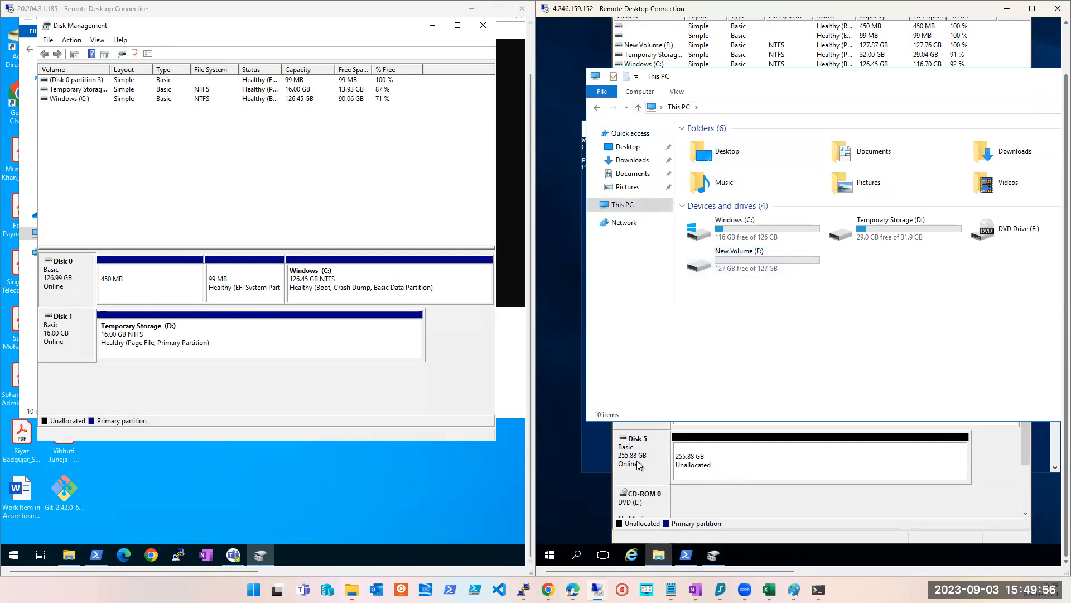
Step: Create a quick-formatted NTFS simple volume on Disk 5 with drive letter G and the label New Volume
{"action": "right_click", "coordinate": [739, 464]}
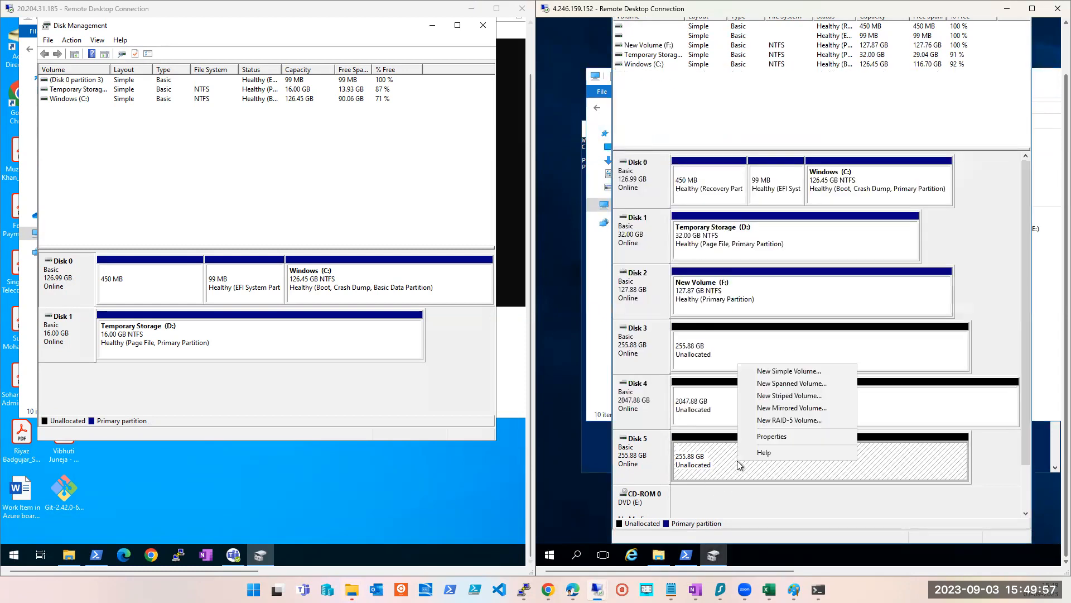
{"action": "left_click", "coordinate": [788, 371]}
{"action": "left_click", "coordinate": [829, 226]}
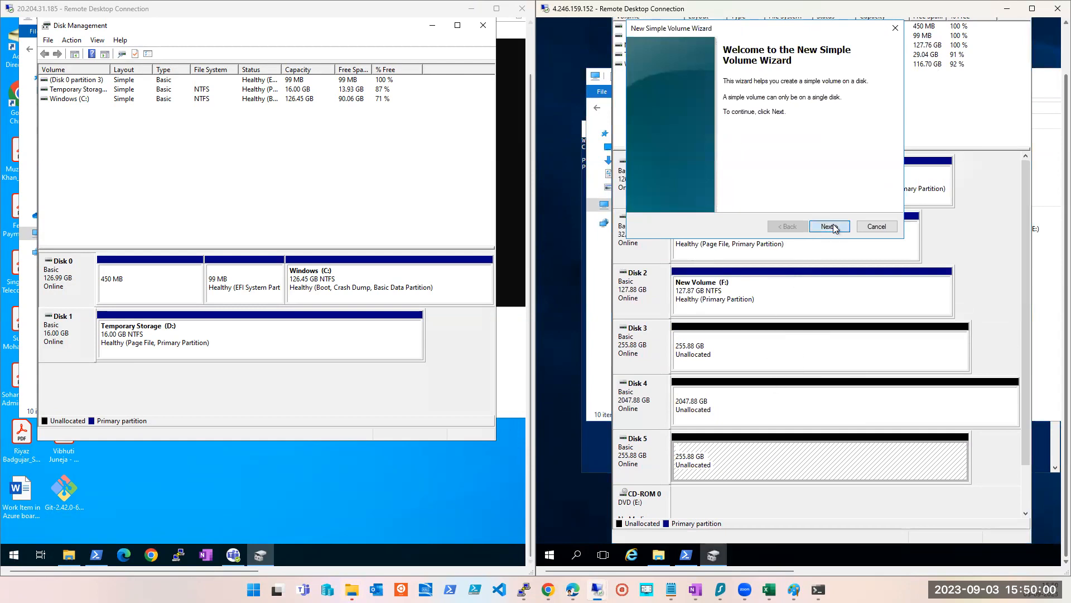
{"action": "left_click", "coordinate": [830, 226]}
{"action": "left_click", "coordinate": [830, 226]}
{"action": "left_click", "coordinate": [829, 226]}
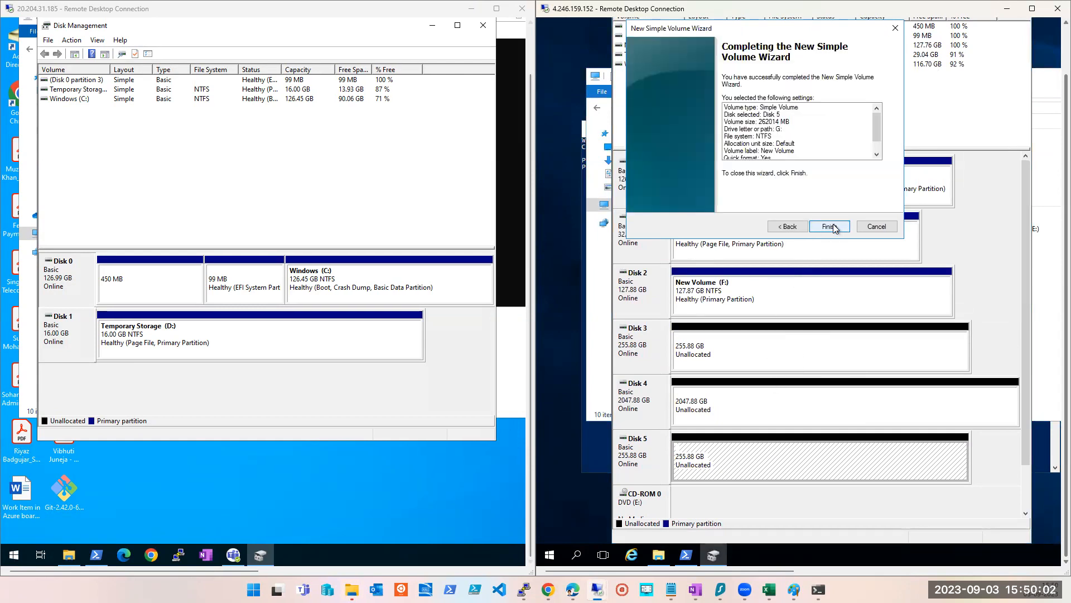
{"action": "left_click", "coordinate": [829, 226]}
Step: Widen the This PC window in the 4.246.159.152 session and check its drives against the volumes in Disk Management
{"action": "left_click", "coordinate": [658, 554]}
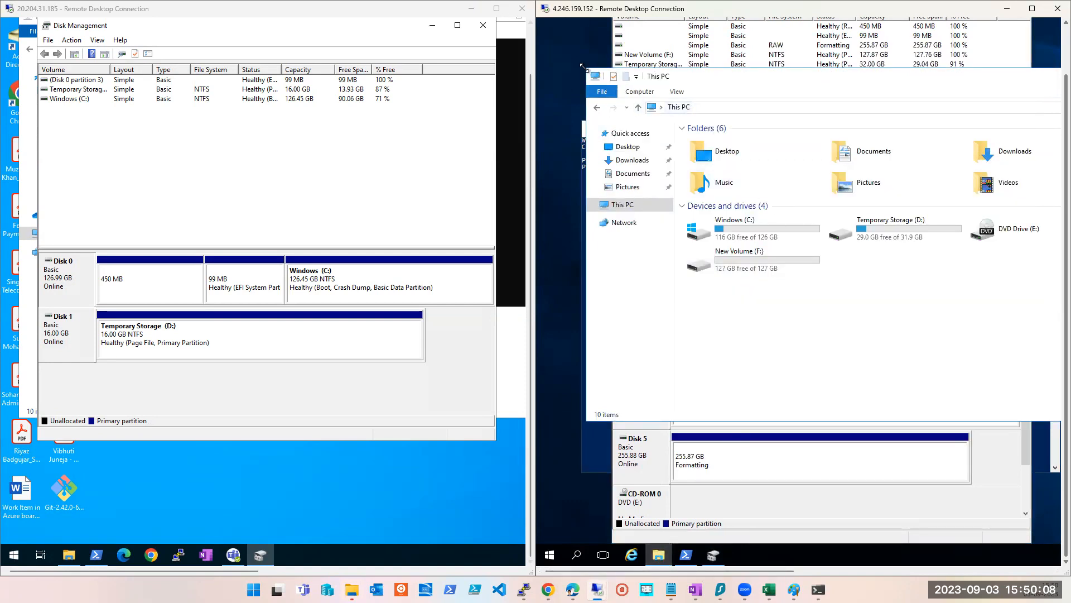
{"action": "left_click_drag", "start_coordinate": [583, 68], "coordinate": [541, 65]}
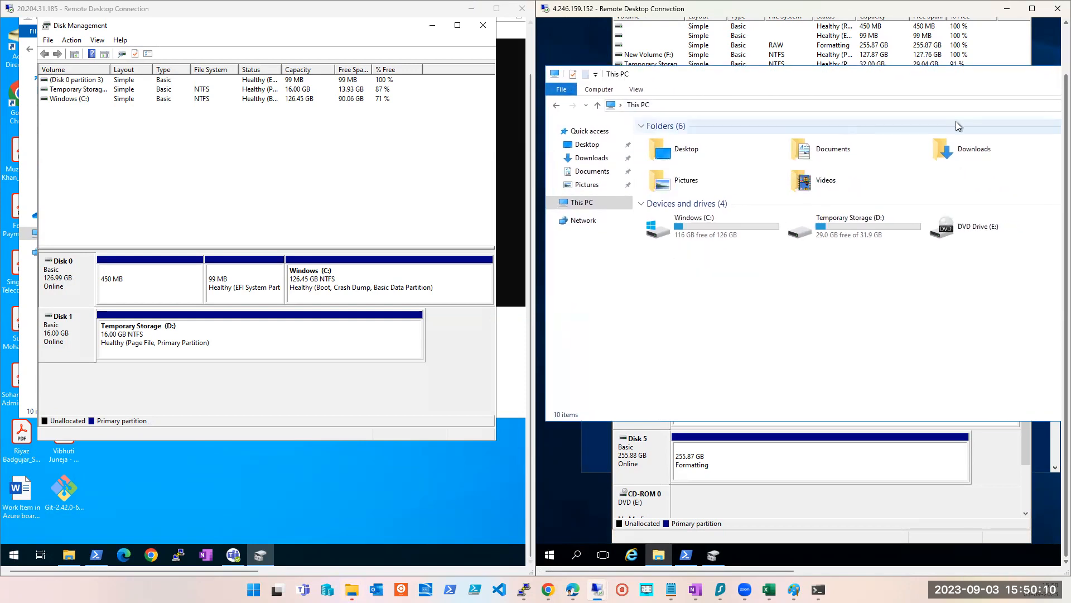
{"action": "left_click", "coordinate": [775, 431]}
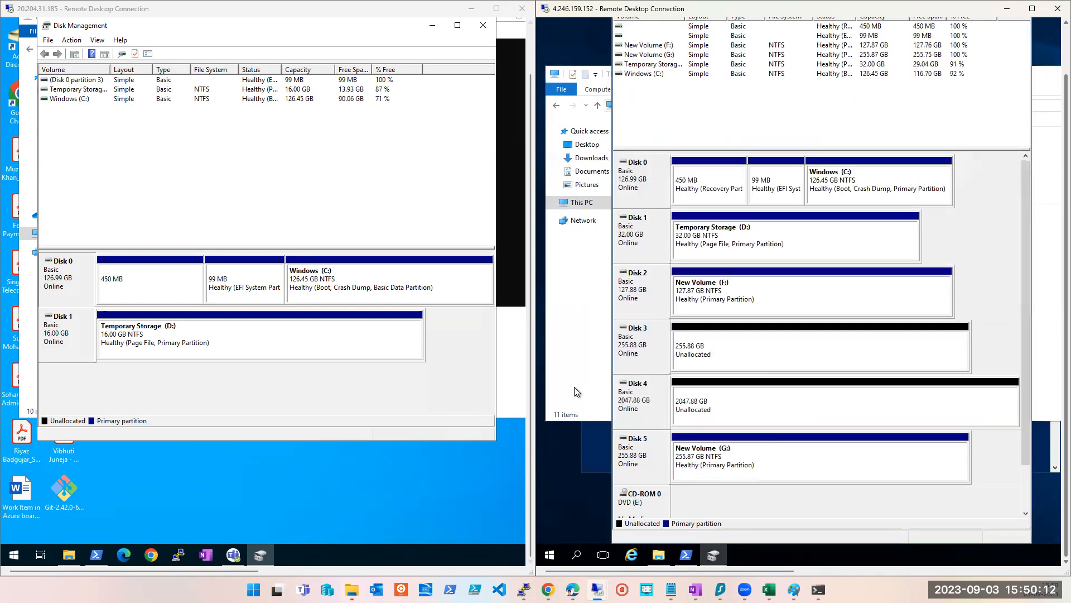
{"action": "left_click", "coordinate": [574, 341]}
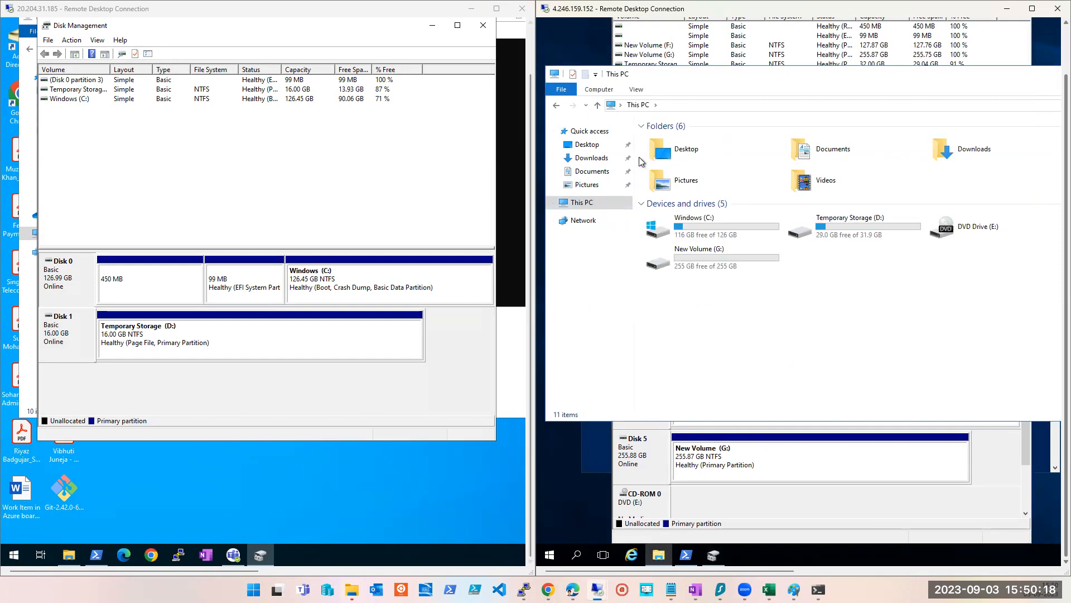
{"action": "left_click", "coordinate": [583, 203]}
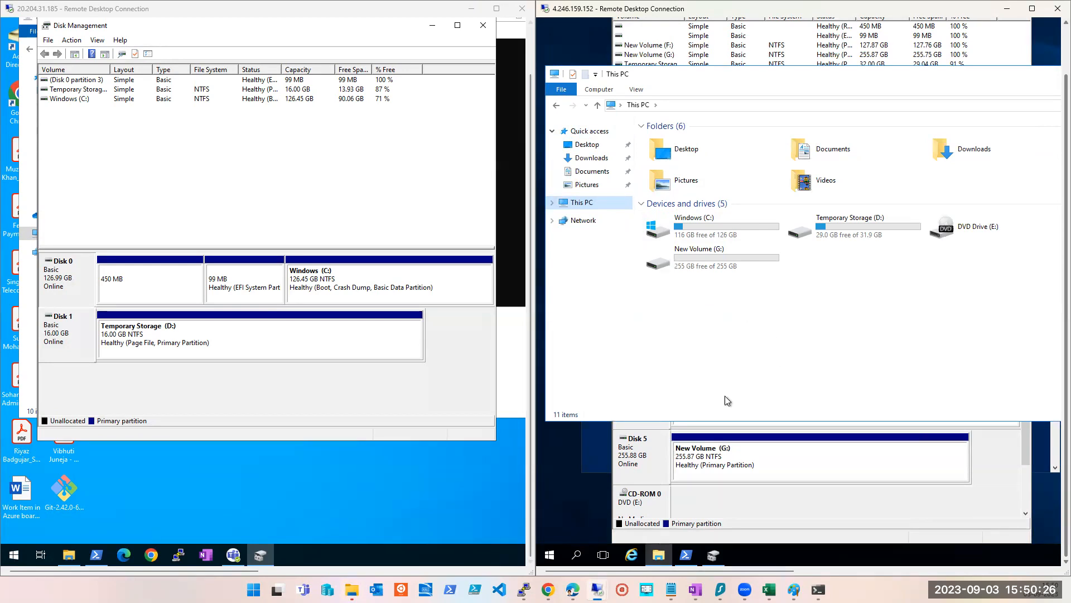
Step: Create a simple volume on Disk 4 with drive letter H and the label New Volume, keeping the default size and format settings
{"action": "left_click", "coordinate": [720, 467]}
{"action": "left_click", "coordinate": [722, 466]}
{"action": "right_click", "coordinate": [734, 429]}
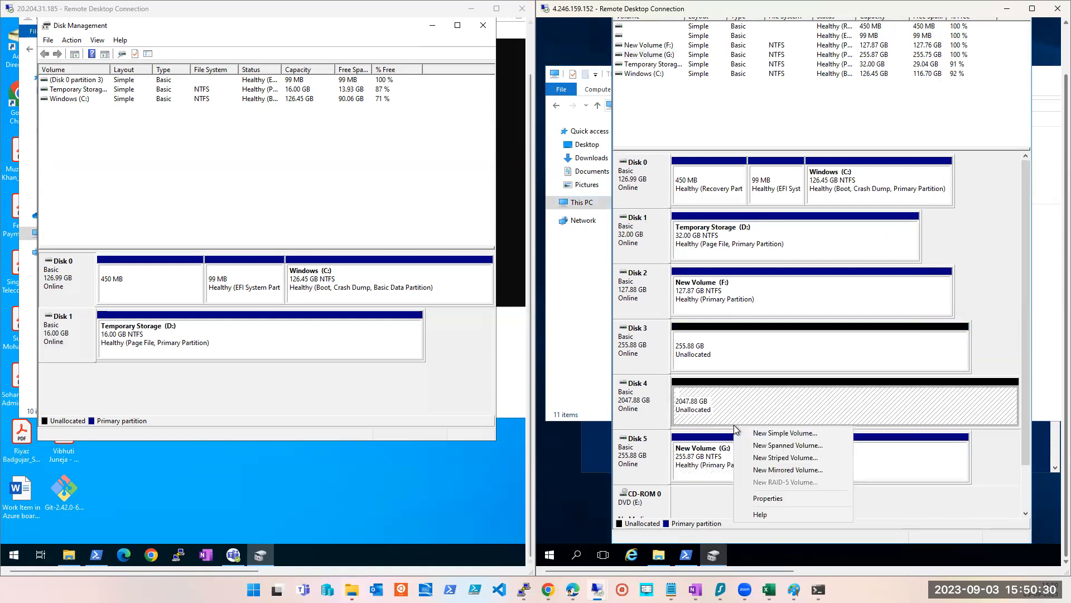
{"action": "right_click", "coordinate": [712, 394]}
{"action": "left_click", "coordinate": [748, 403]}
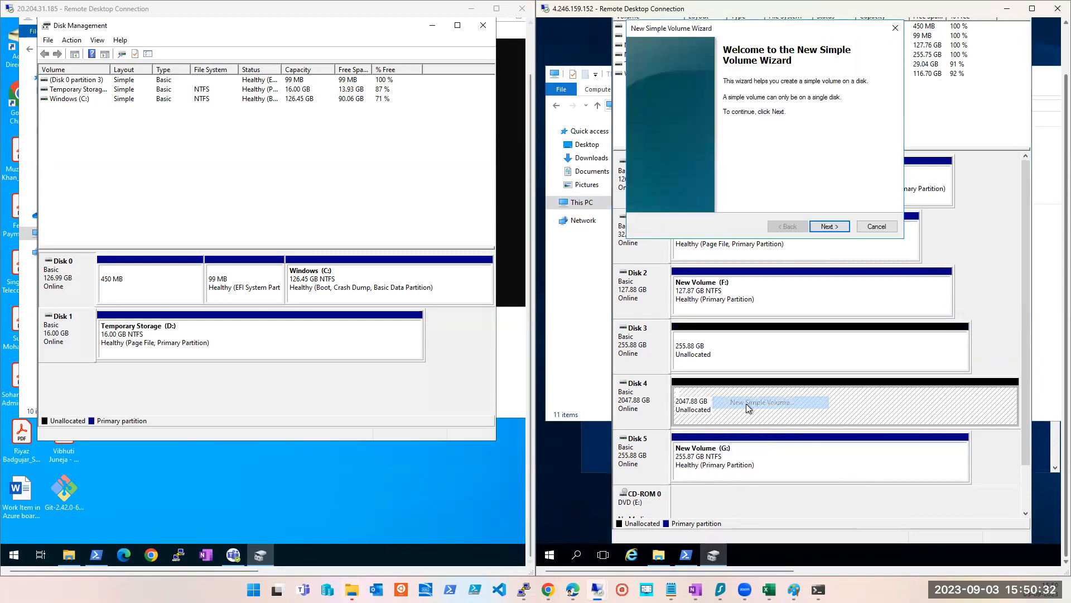
{"action": "left_click", "coordinate": [839, 227]}
{"action": "left_click", "coordinate": [839, 226]}
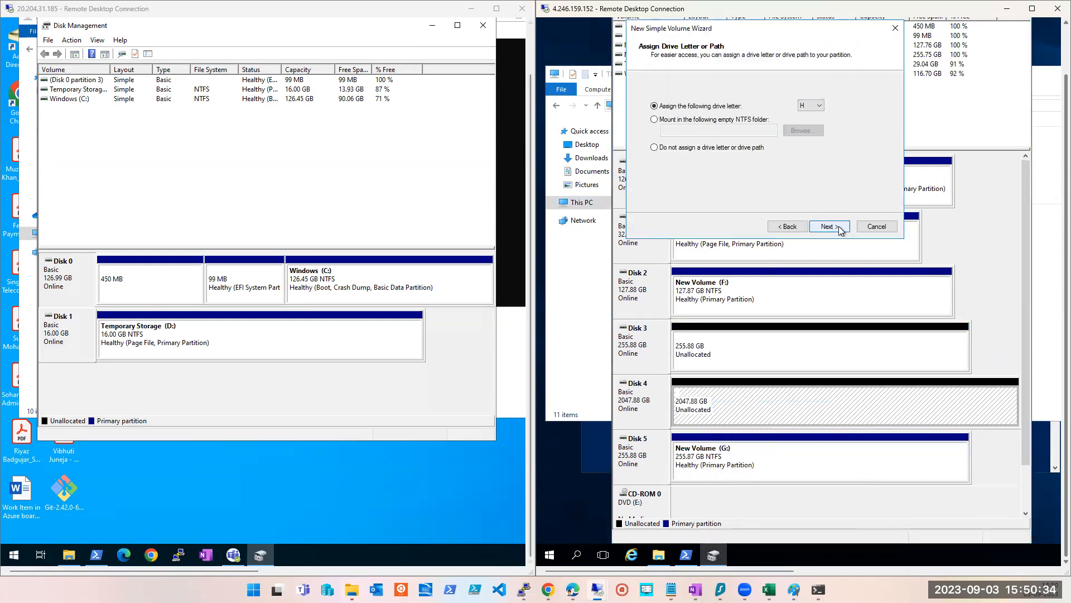
{"action": "left_click", "coordinate": [839, 226]}
{"action": "left_click", "coordinate": [839, 226]}
{"action": "left_click", "coordinate": [829, 226]}
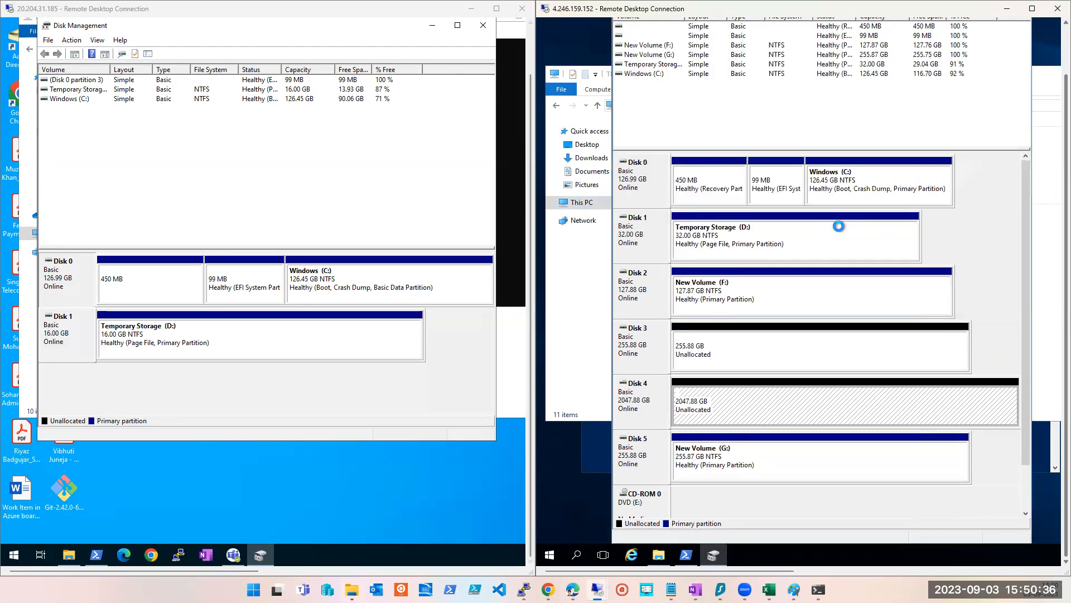
Step: Check This PC for the new Disk 4 volume and compare the listed drives with the disks in Disk Management
{"action": "left_click", "coordinate": [656, 555]}
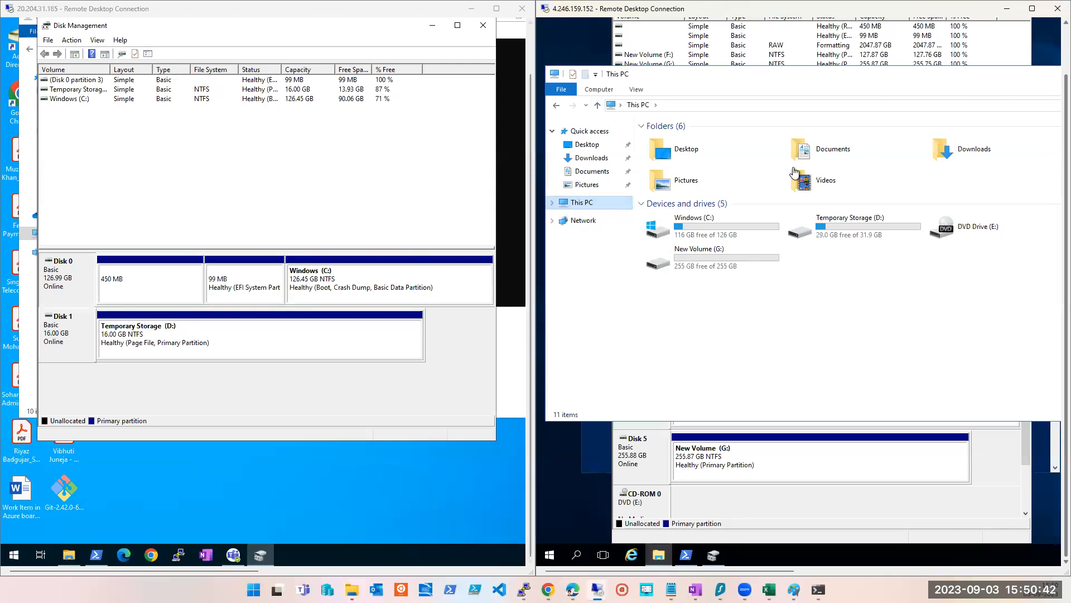
{"action": "left_click_drag", "start_coordinate": [1013, 76], "coordinate": [897, 168]}
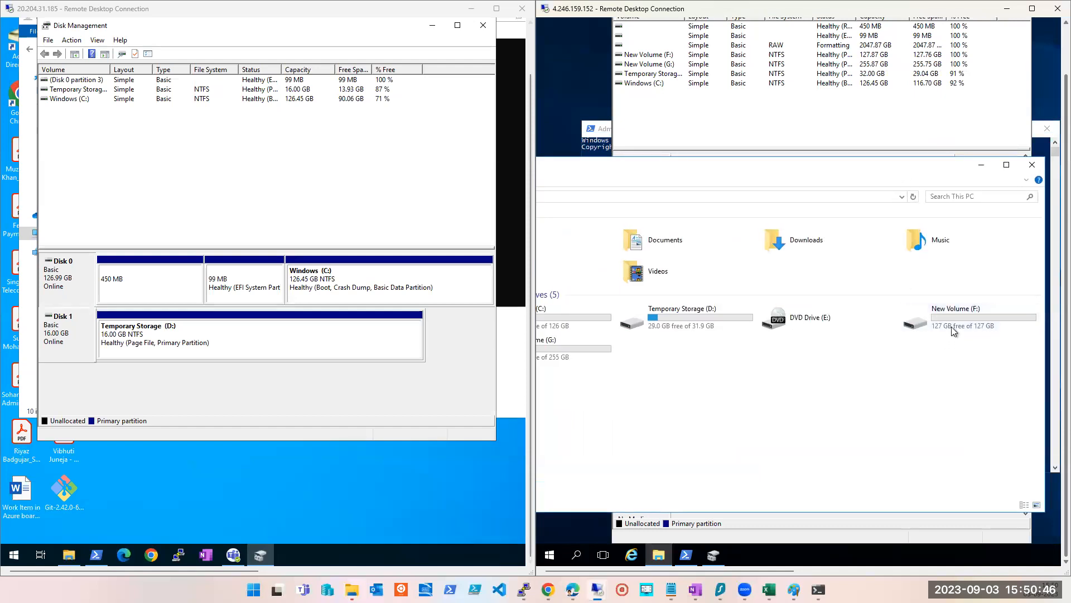
{"action": "left_click_drag", "start_coordinate": [838, 166], "coordinate": [941, 70]}
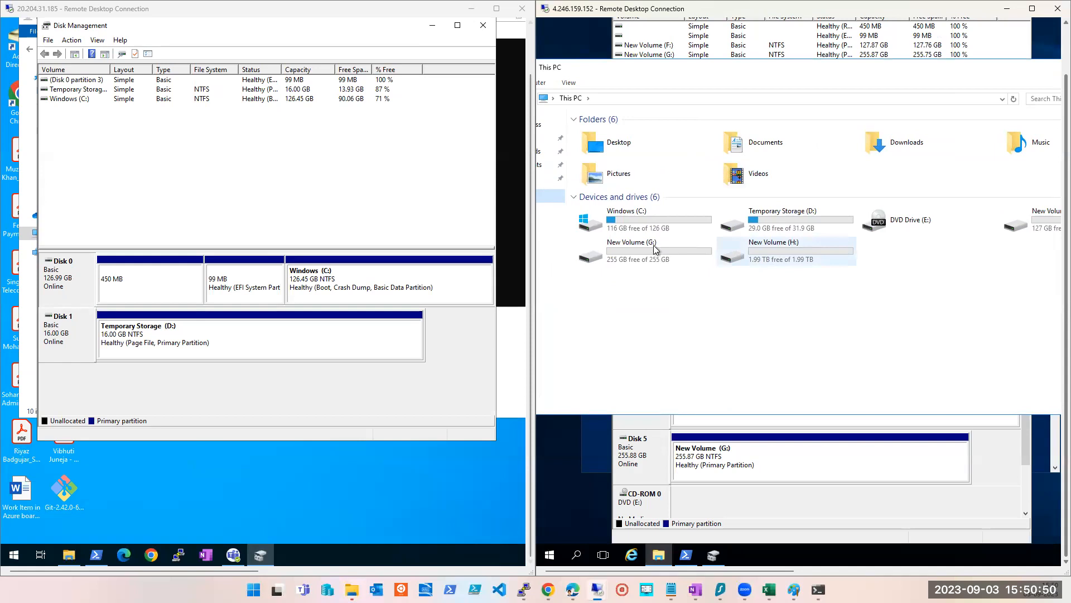
{"action": "left_click", "coordinate": [795, 500]}
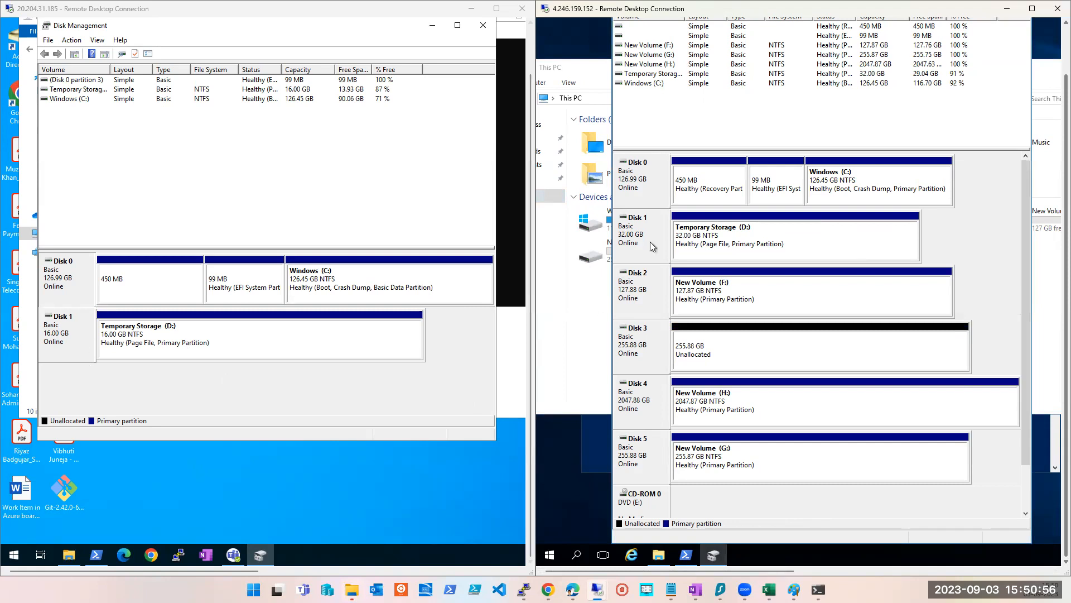
{"action": "left_click", "coordinate": [90, 285]}
{"action": "left_click", "coordinate": [647, 190]}
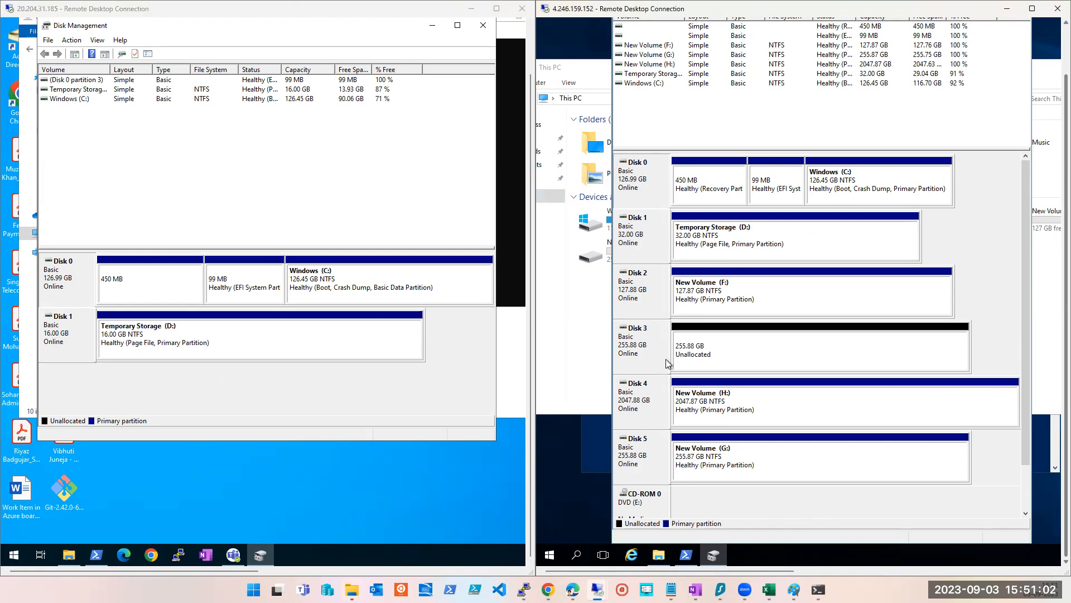
{"action": "left_click", "coordinate": [681, 474]}
{"action": "left_click", "coordinate": [702, 341]}
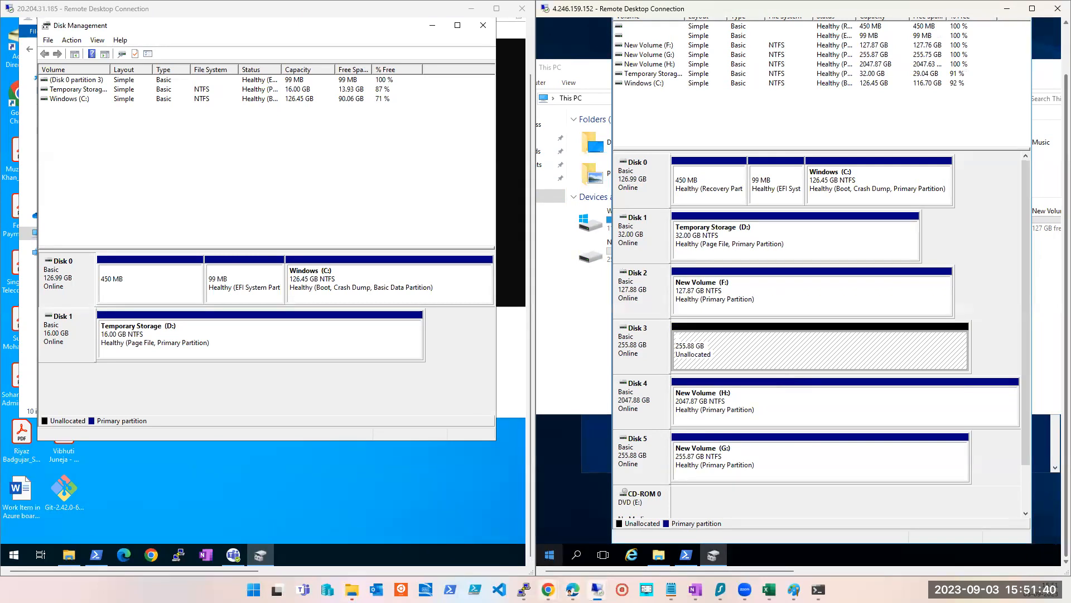
Step: Switch to the Azure portal in the browser and review the OS and data disks of dc001-ut-kloud-india
{"action": "mouse_move", "coordinate": [547, 586]}
{"action": "left_click", "coordinate": [534, 564]}
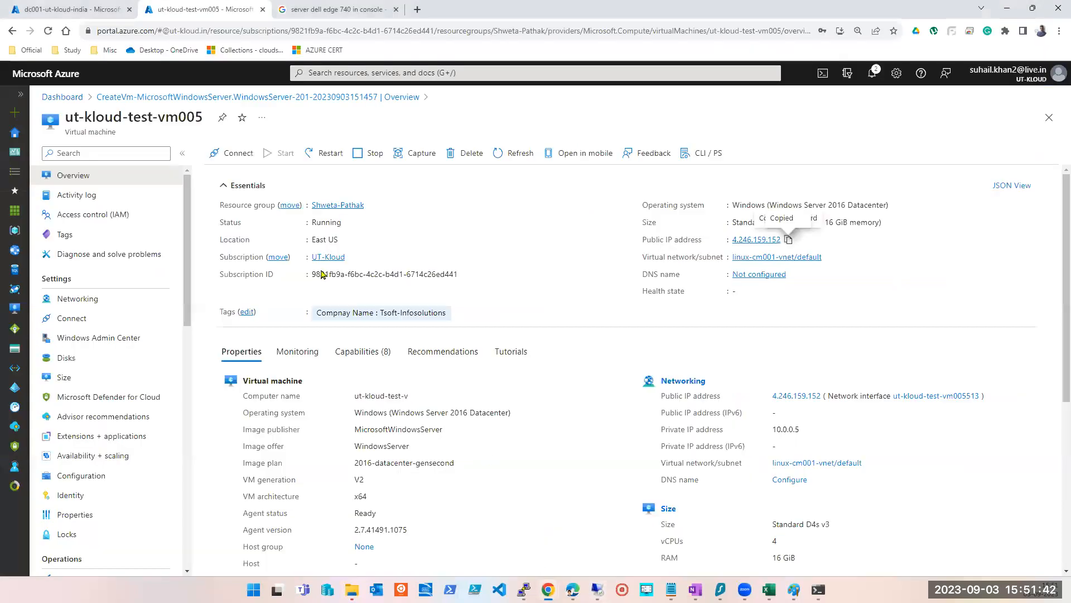
{"action": "left_click", "coordinate": [88, 13]}
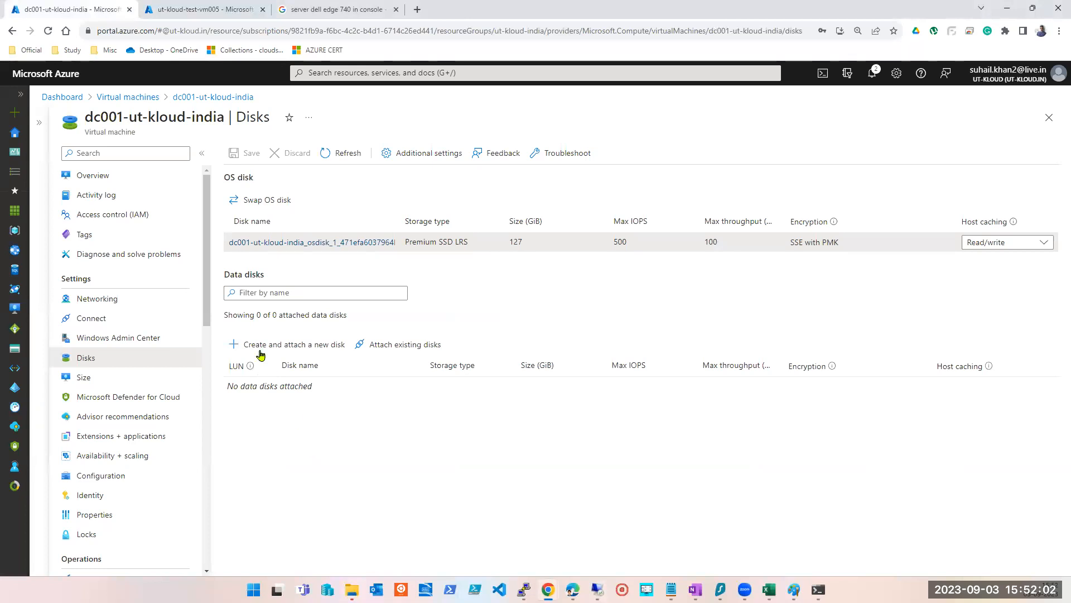
{"action": "triple_click", "coordinate": [235, 274]}
{"action": "left_click", "coordinate": [339, 468]}
{"action": "mouse_move", "coordinate": [745, 589]}
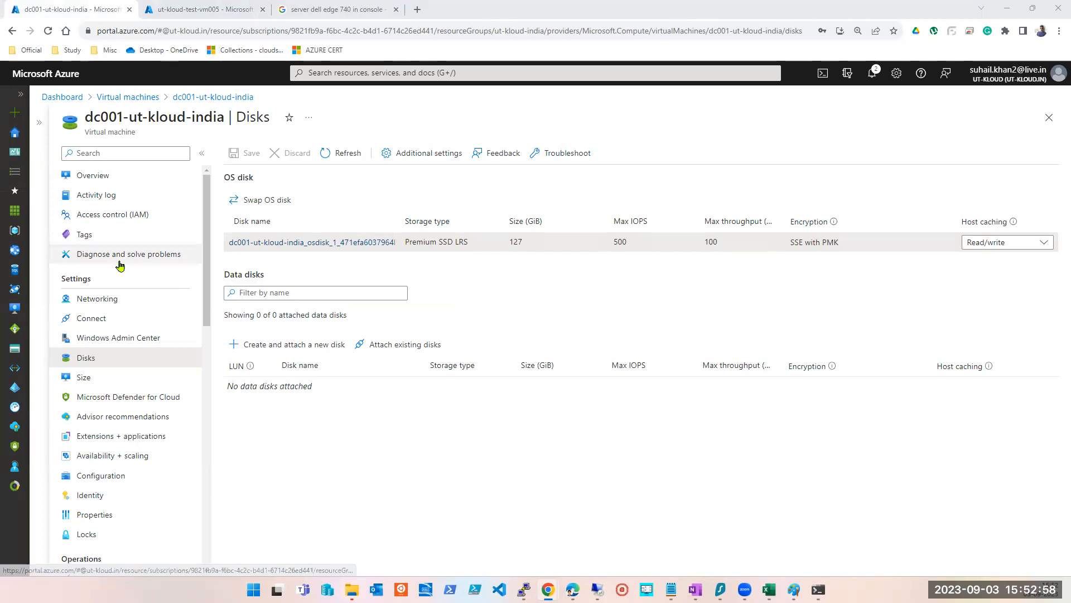
Step: Open dc001-ut-kloud-india from the Virtual machines list, show its Disks page, and collapse the machine list
{"action": "left_click", "coordinate": [100, 185]}
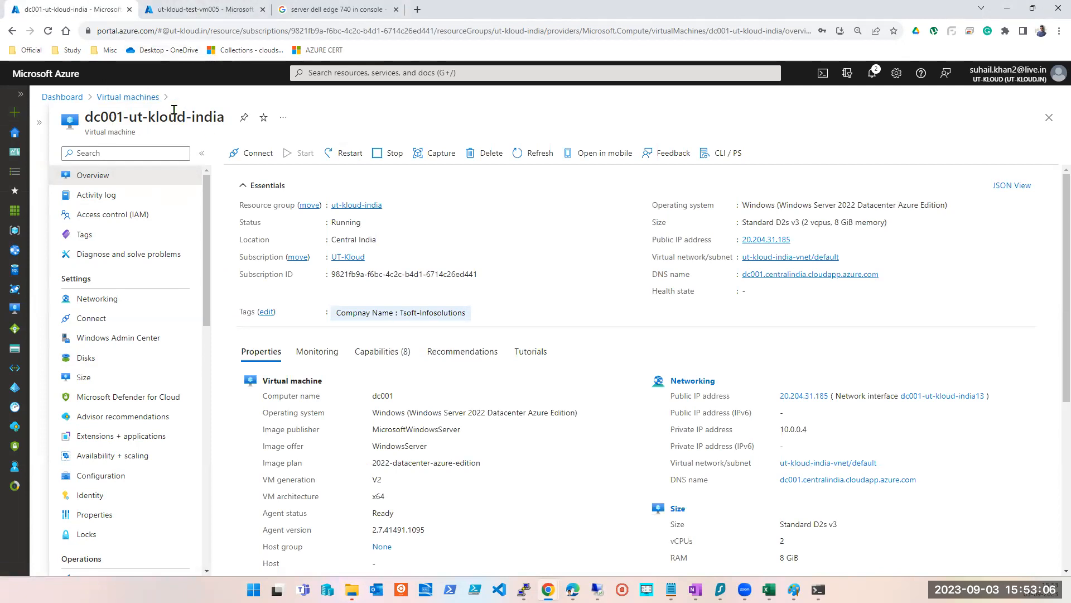
{"action": "left_click", "coordinate": [439, 75]}
{"action": "left_click", "coordinate": [329, 279]}
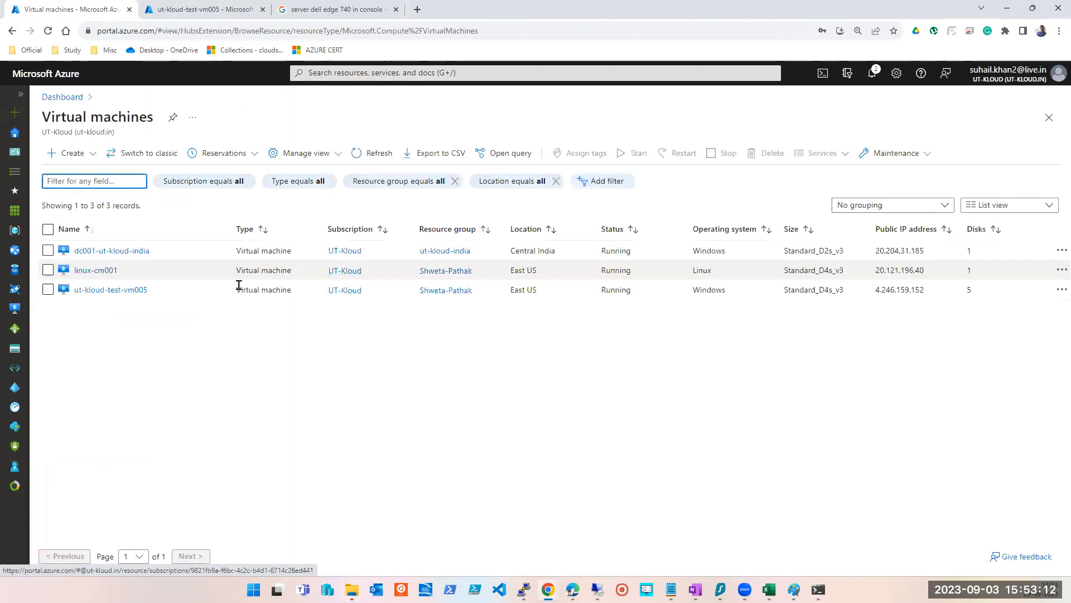
{"action": "left_click", "coordinate": [100, 250]}
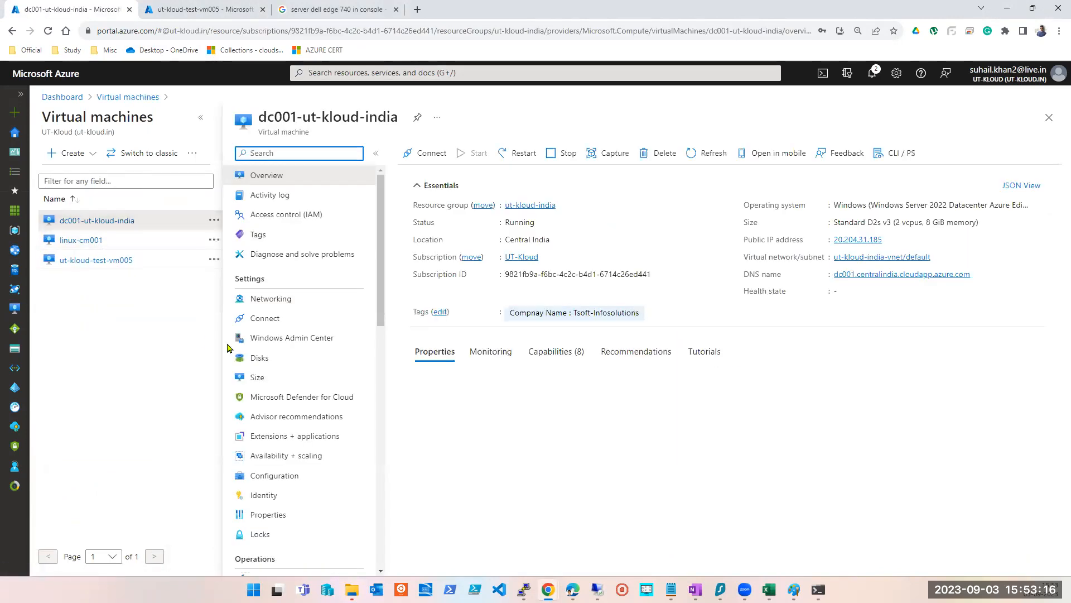
{"action": "left_click", "coordinate": [265, 359]}
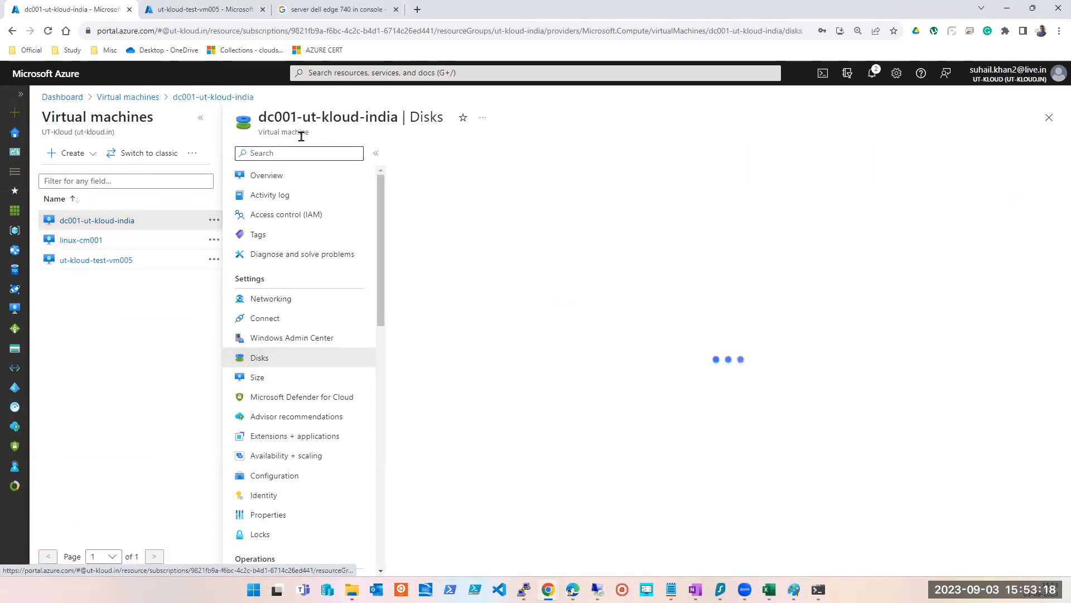
{"action": "left_click", "coordinate": [201, 117]}
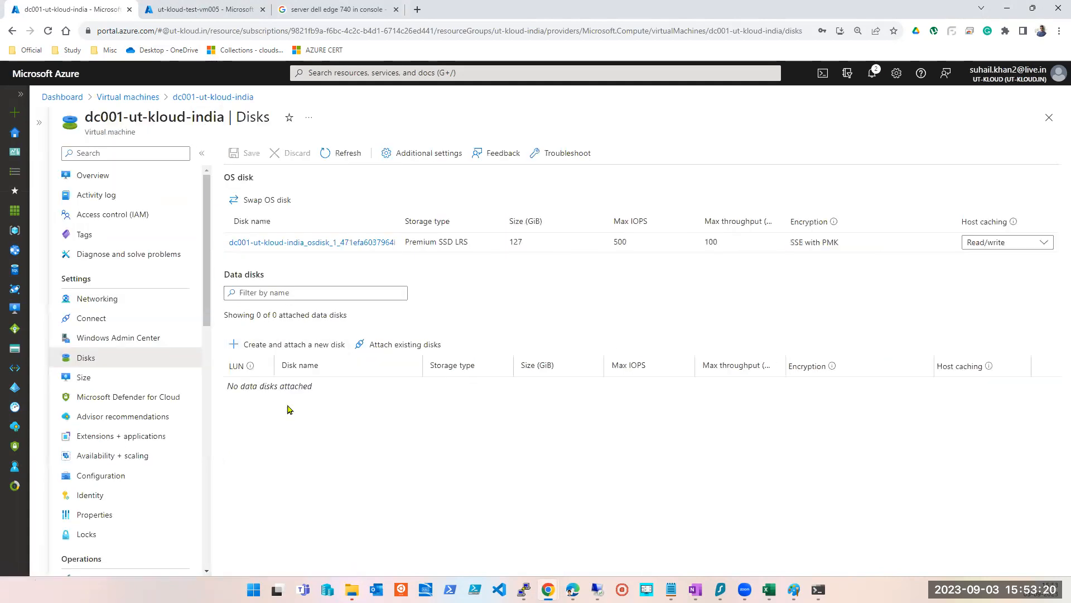
Step: Create and attach a 4 GiB Premium SSD data disk named DisktoBeDelted on LUN 0 with read-only host caching, and save it
{"action": "left_click", "coordinate": [273, 347]}
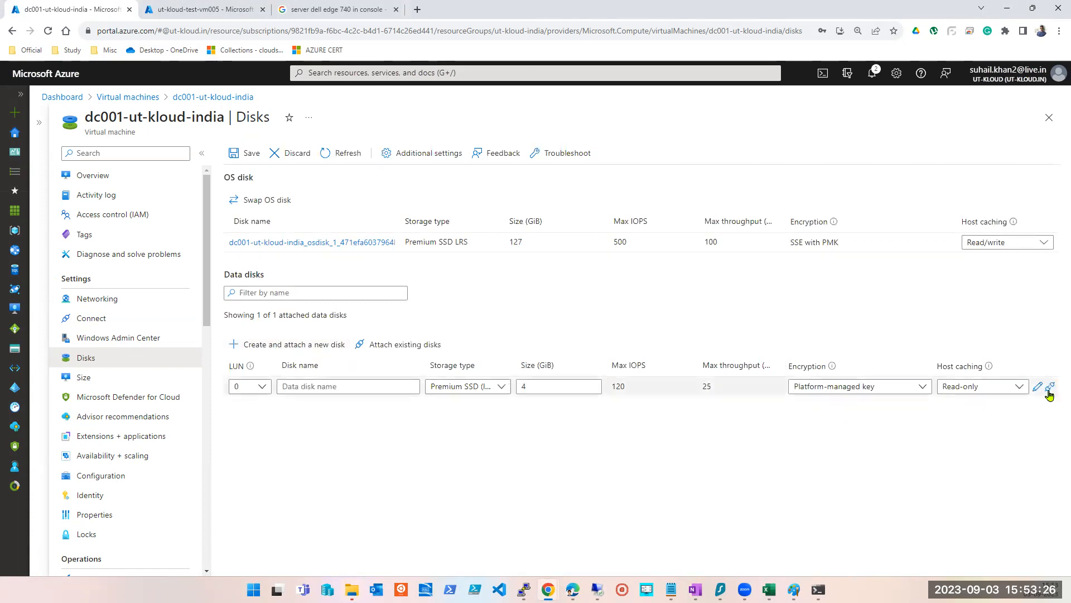
{"action": "left_click", "coordinate": [240, 154]}
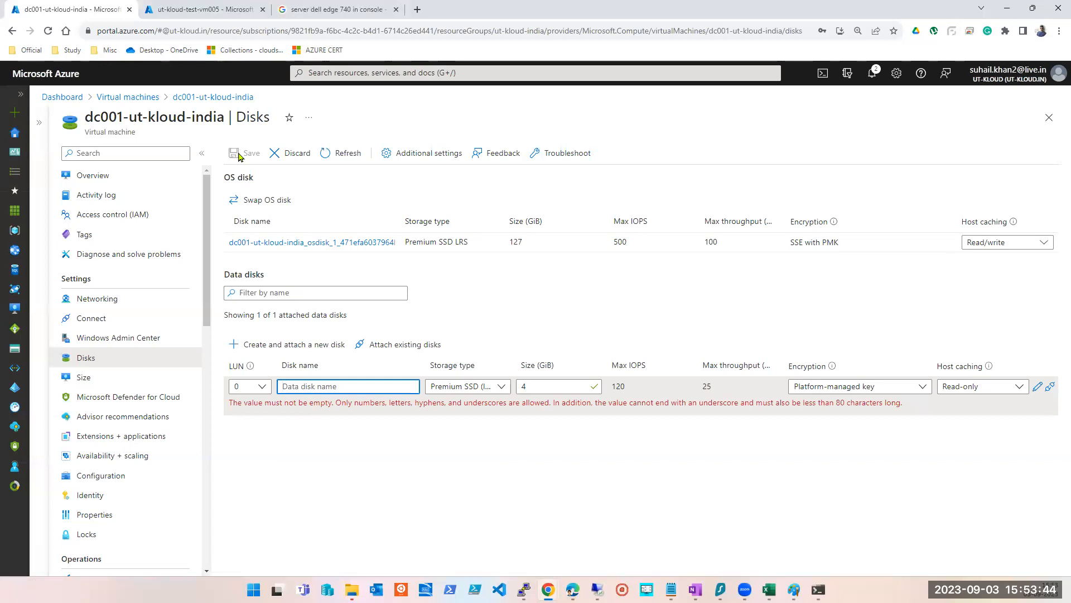
{"action": "type", "text": "Diskt"}
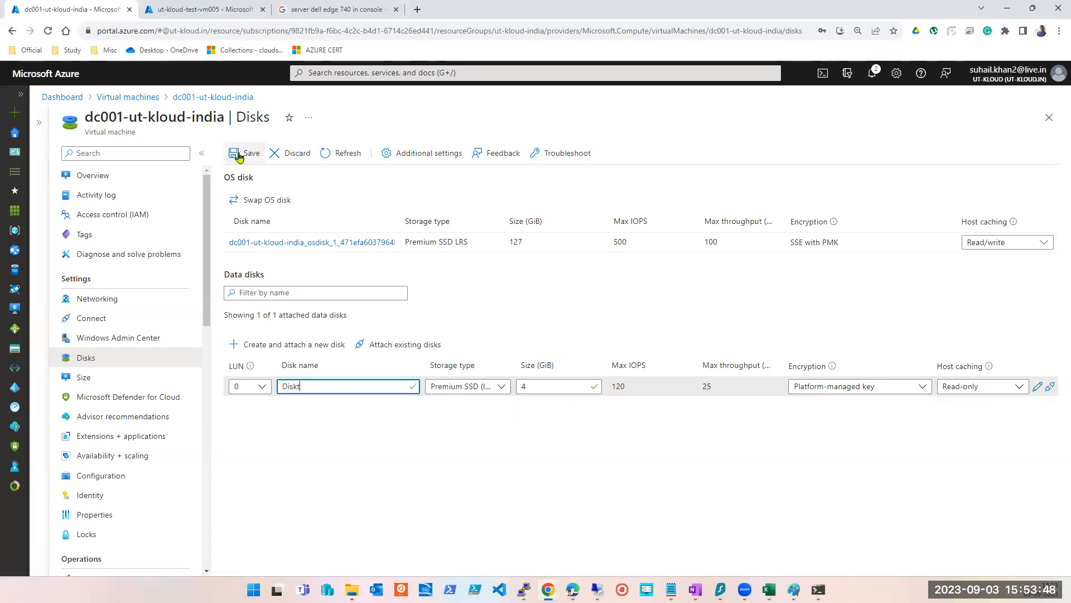
{"action": "type", "text": "oBeDelted"}
{"action": "left_click", "coordinate": [238, 155]}
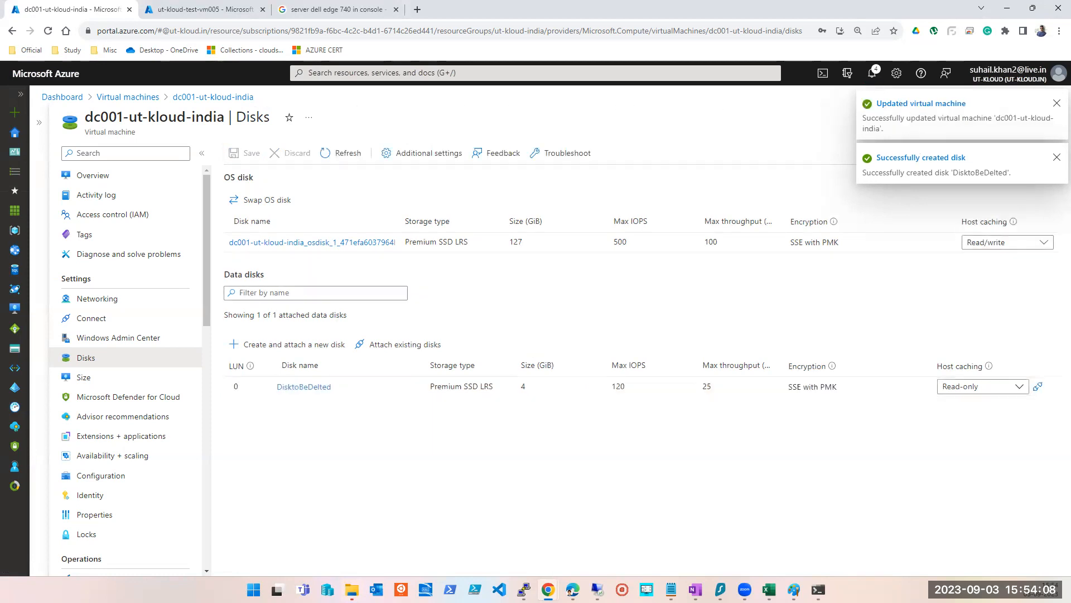
Step: Switch to the 20.204.31.185 Remote Desktop session and check This PC and Disk Management for the newly attached disk
{"action": "mouse_move", "coordinate": [597, 589]}
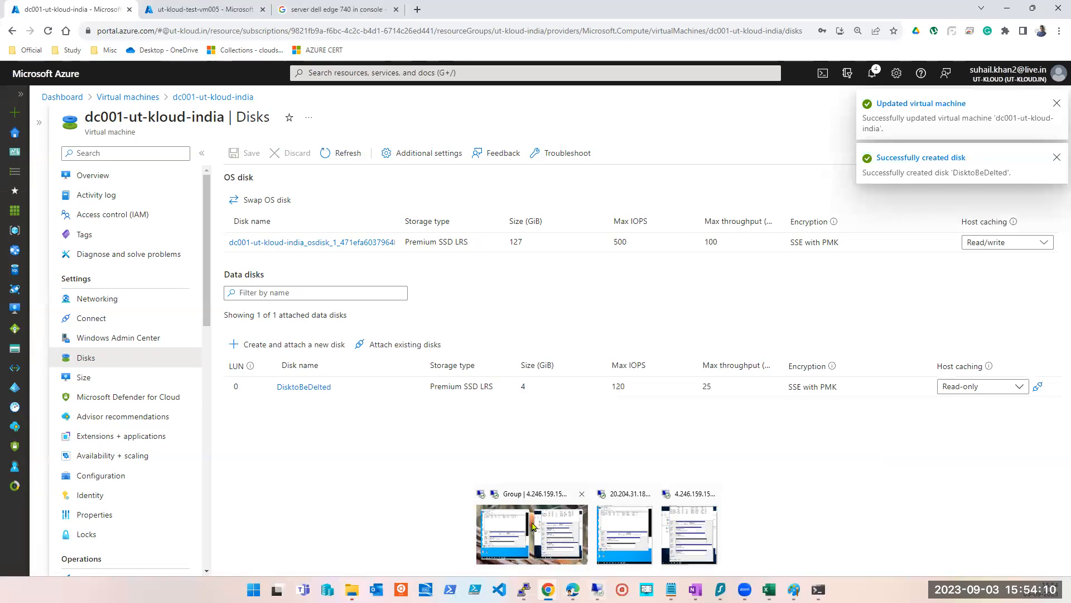
{"action": "left_click", "coordinate": [562, 528]}
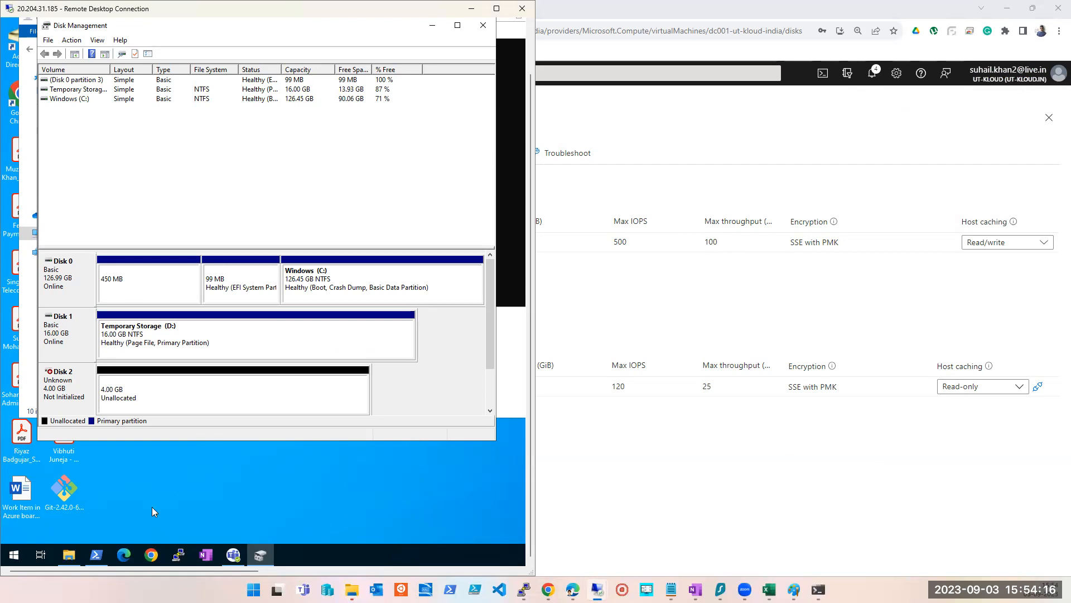
{"action": "left_click", "coordinate": [66, 557]}
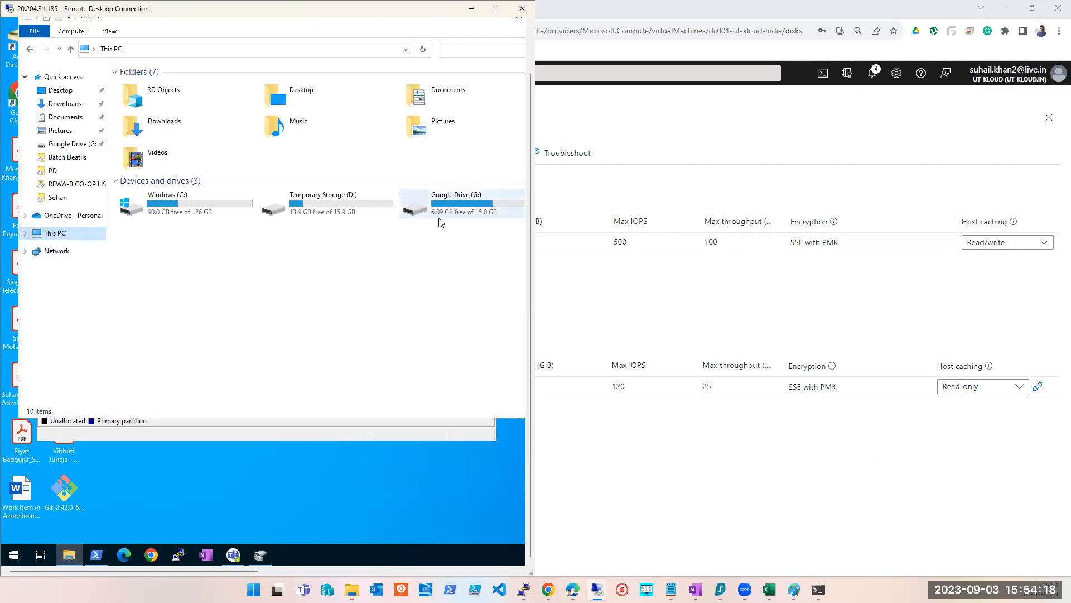
{"action": "left_click", "coordinate": [278, 434]}
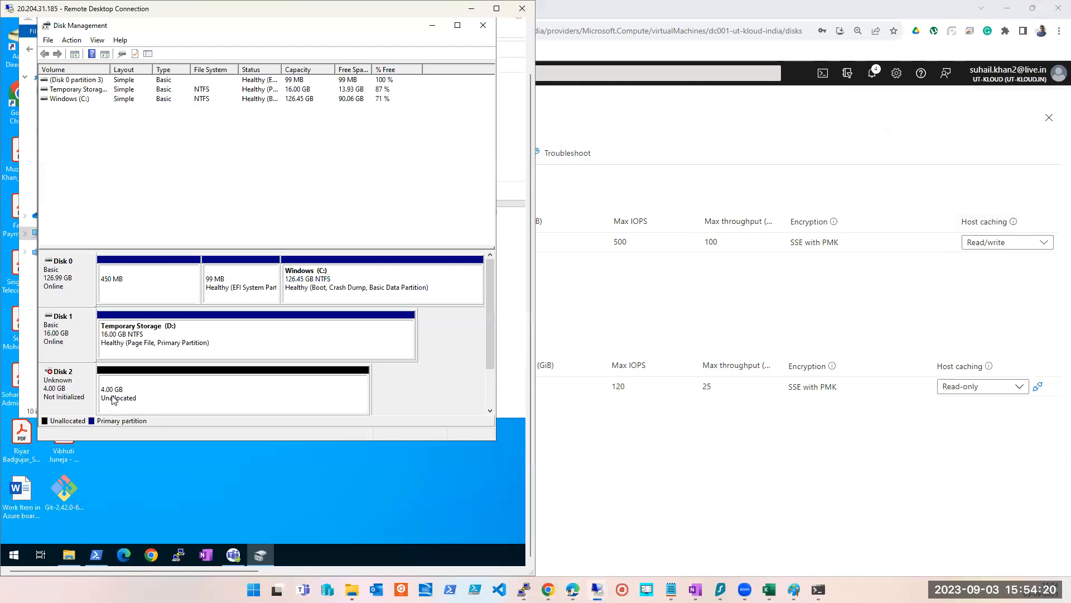
Step: Initialize the newly attached 4 GB Disk 2 with the GPT partition style
{"action": "right_click", "coordinate": [112, 398]}
{"action": "right_click", "coordinate": [79, 391]}
{"action": "left_click", "coordinate": [96, 395]}
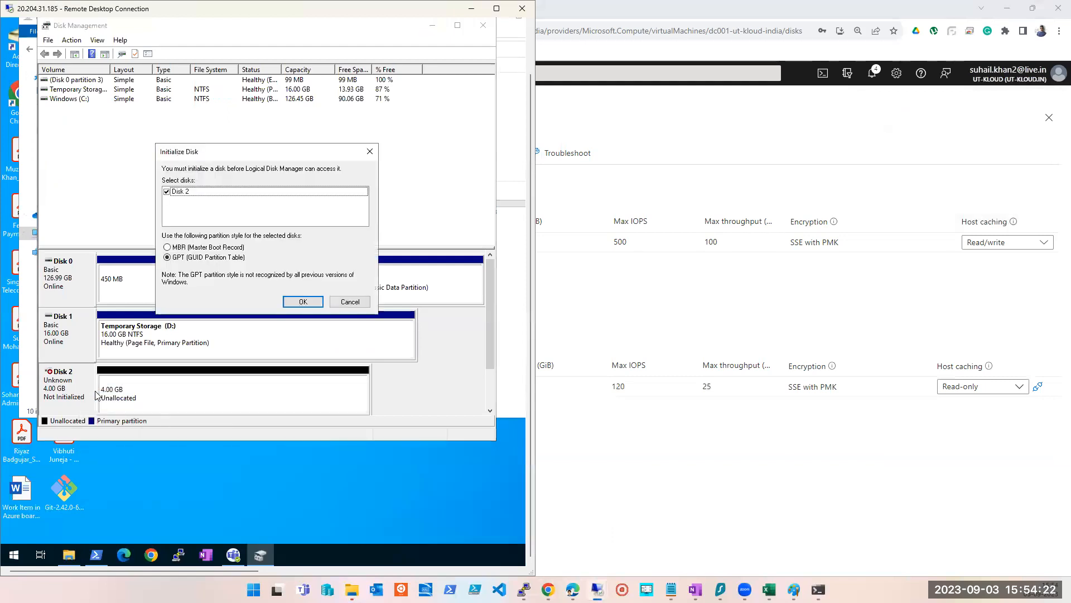
{"action": "left_click", "coordinate": [302, 305]}
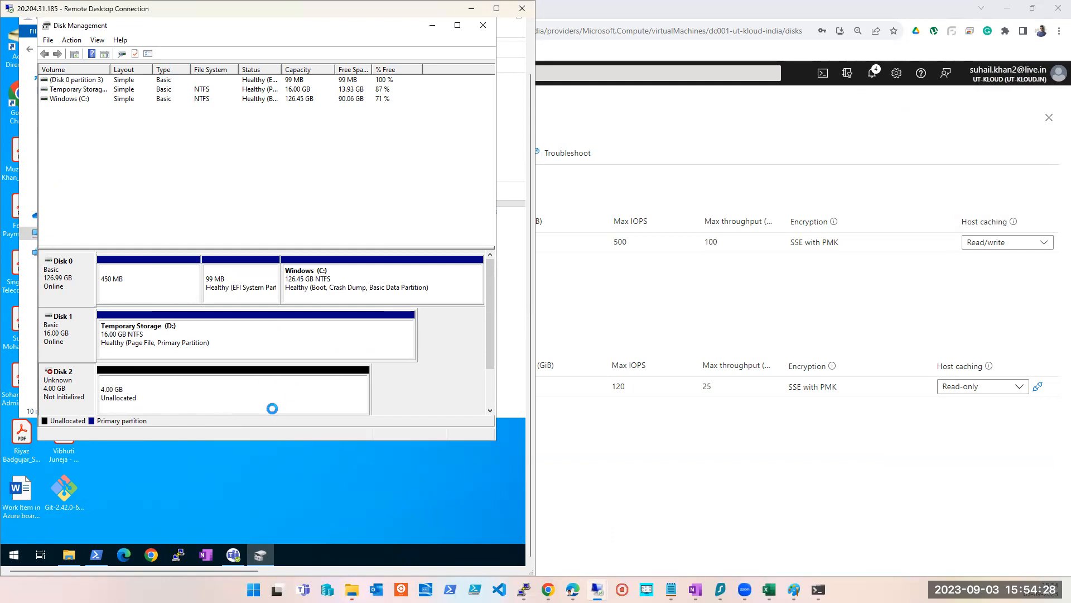
Step: Create a simple volume on Disk 2 with drive letter E and the label New Volume, using the default settings
{"action": "right_click", "coordinate": [266, 404]}
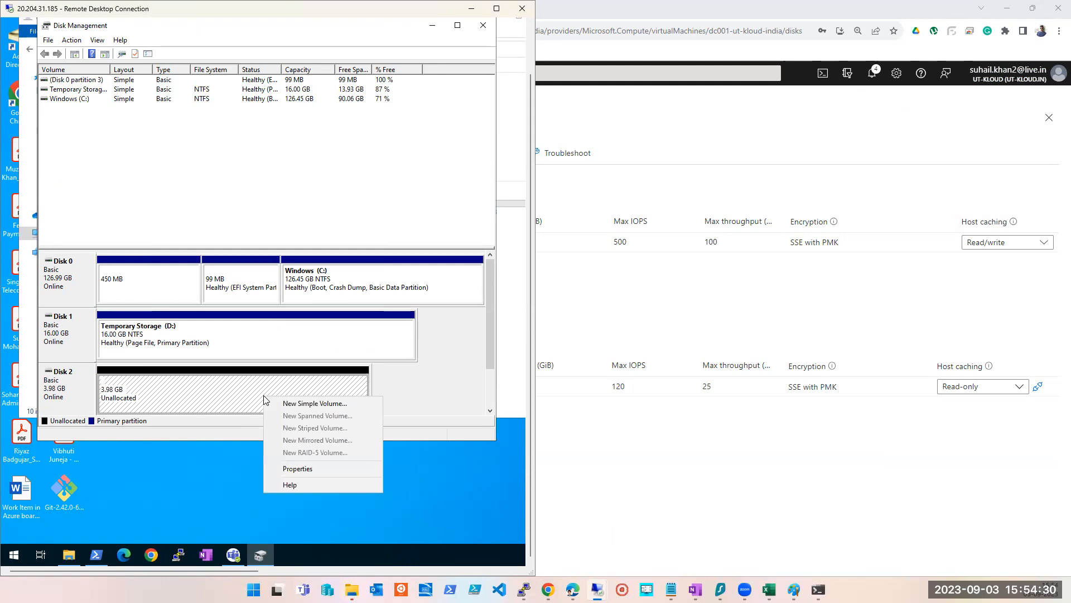
{"action": "left_click", "coordinate": [299, 403]}
{"action": "left_click", "coordinate": [243, 281]}
{"action": "left_click", "coordinate": [243, 280]}
{"action": "left_click", "coordinate": [243, 281]}
{"action": "left_click", "coordinate": [243, 281]}
{"action": "left_click", "coordinate": [243, 280]}
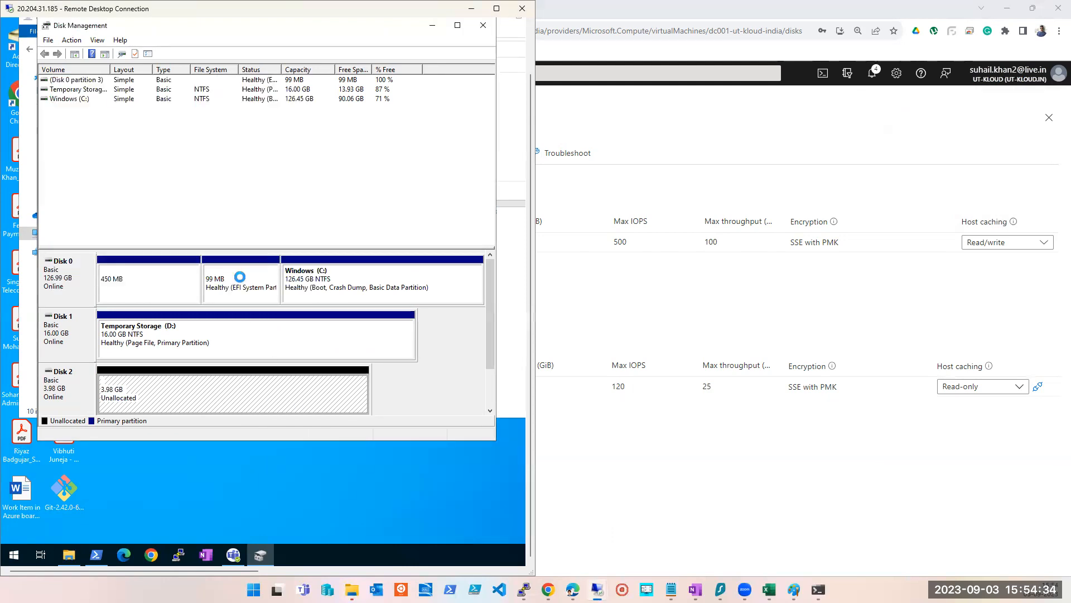
Step: Refresh This PC, show the 20.204.31.185 session full screen, and select New Volume (E:) to check it
{"action": "left_click", "coordinate": [72, 560]}
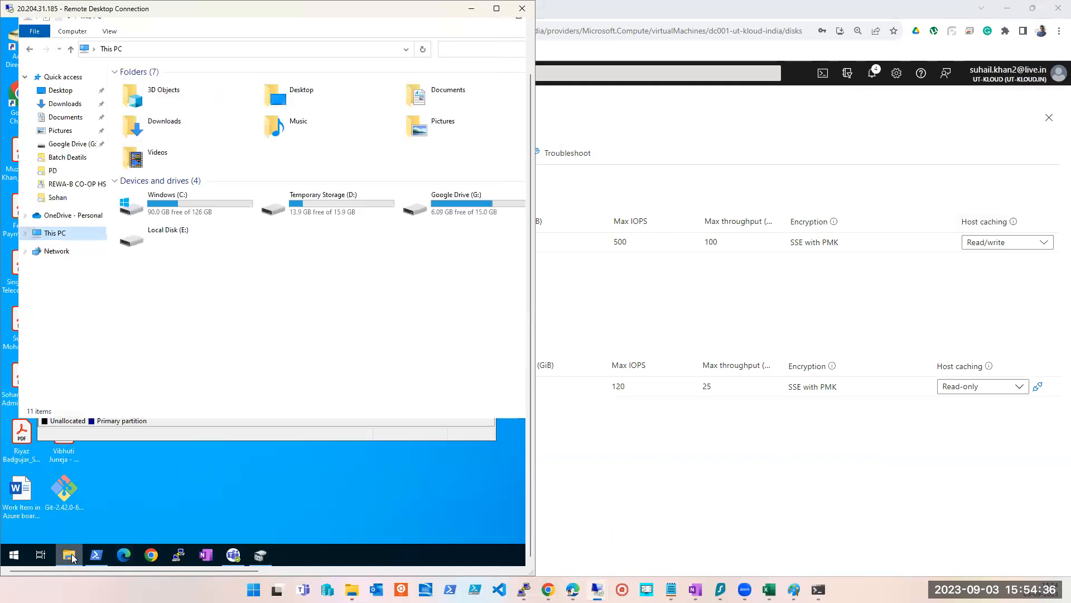
{"action": "left_click", "coordinate": [423, 50]}
{"action": "left_click", "coordinate": [423, 50]}
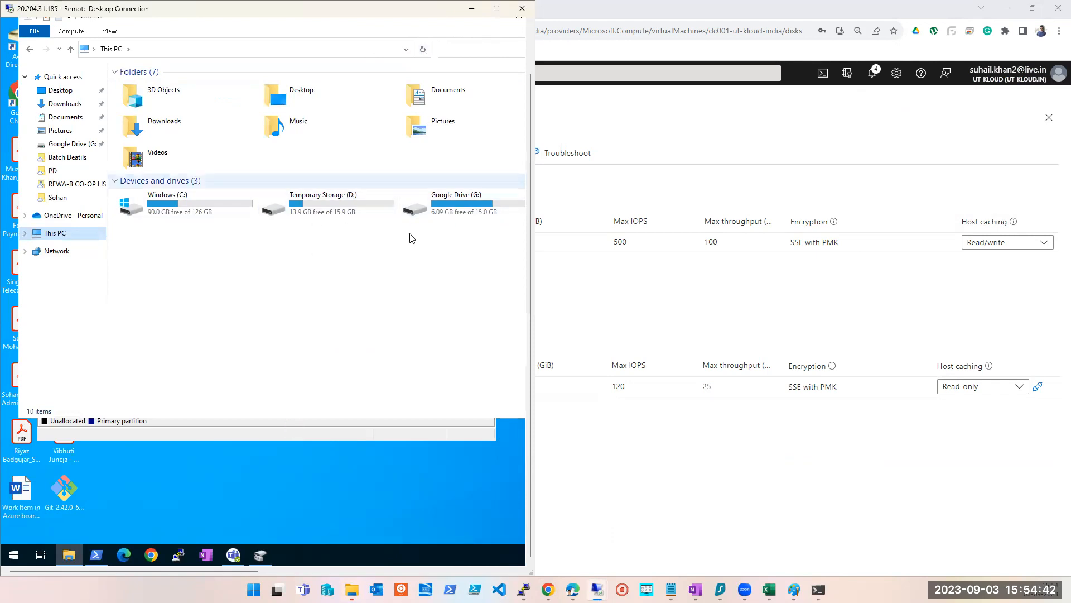
{"action": "double_click", "coordinate": [389, 8]}
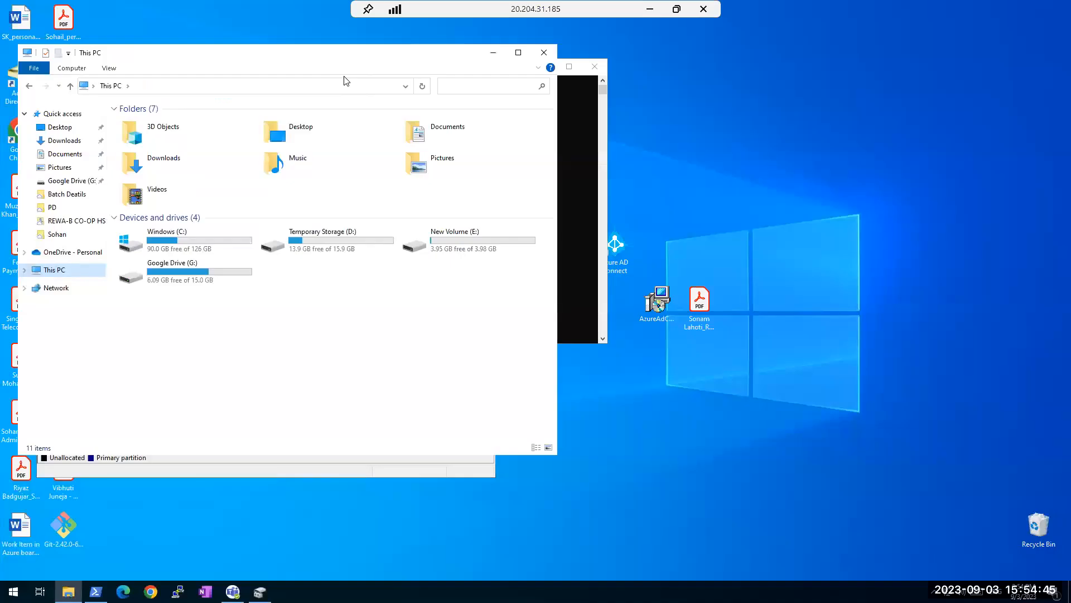
{"action": "left_click", "coordinate": [461, 255]}
{"action": "left_click", "coordinate": [677, 9]}
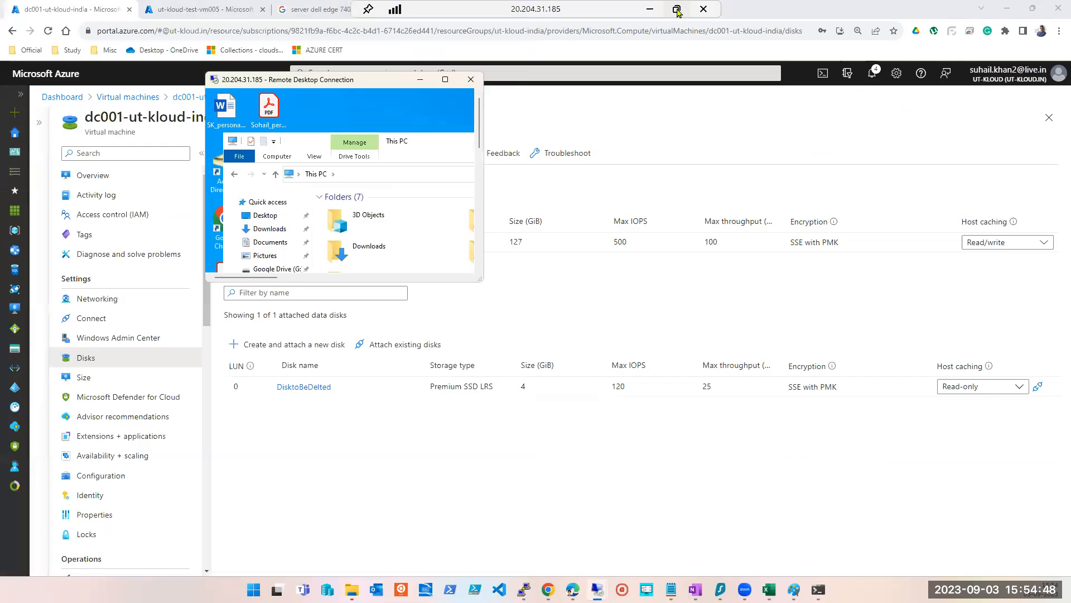
{"action": "double_click", "coordinate": [353, 65]}
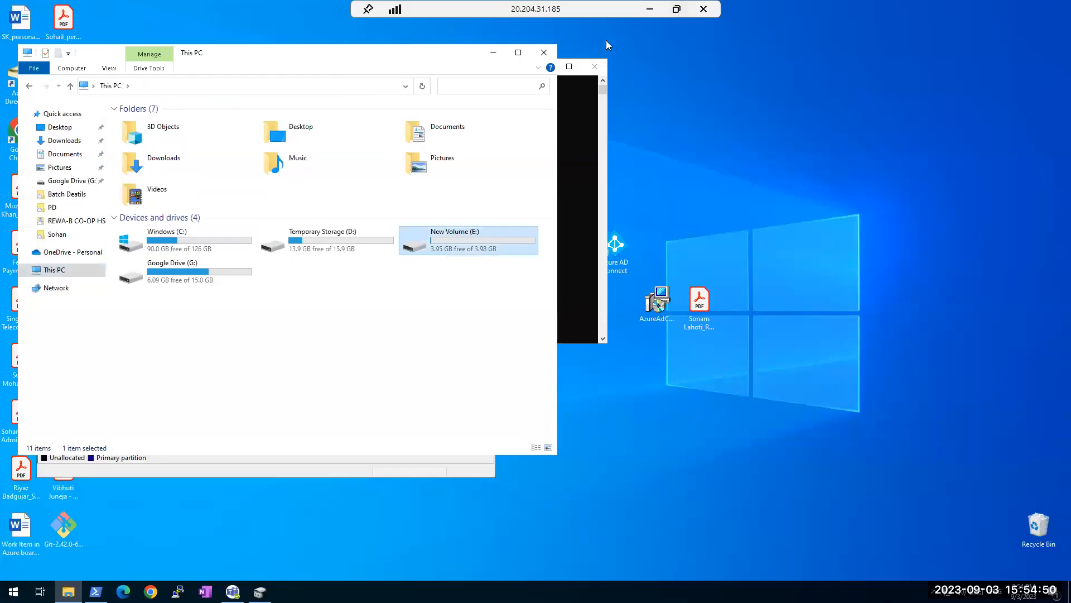
Step: Switch to the Azure portal, open the disks of dc001-ut-kloud-india, and review the details of the DisktoBeDelted data disk
{"action": "left_click", "coordinate": [651, 12]}
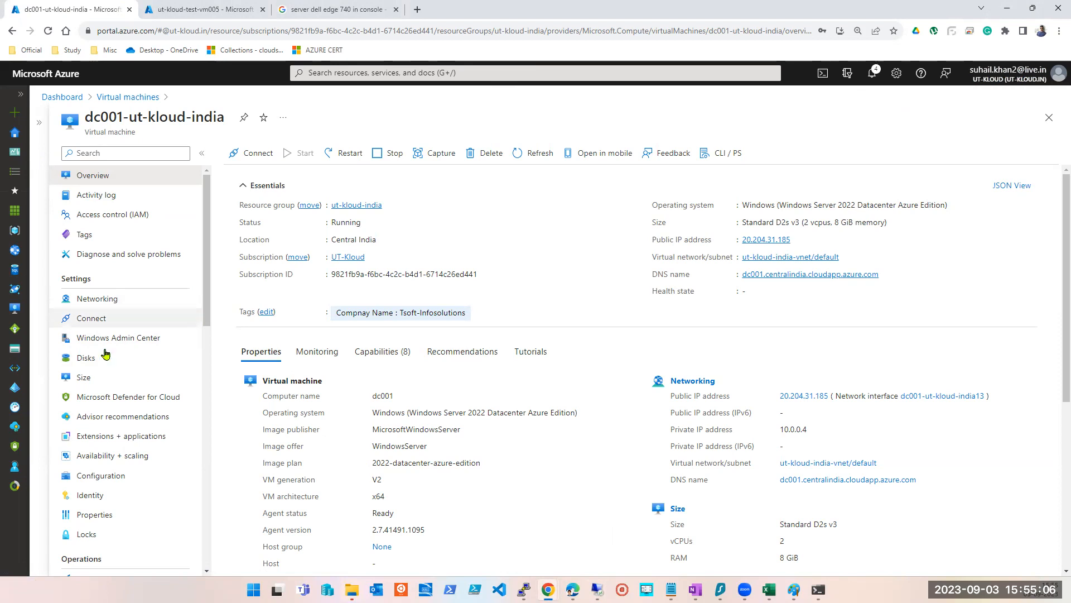
{"action": "left_click", "coordinate": [85, 357]}
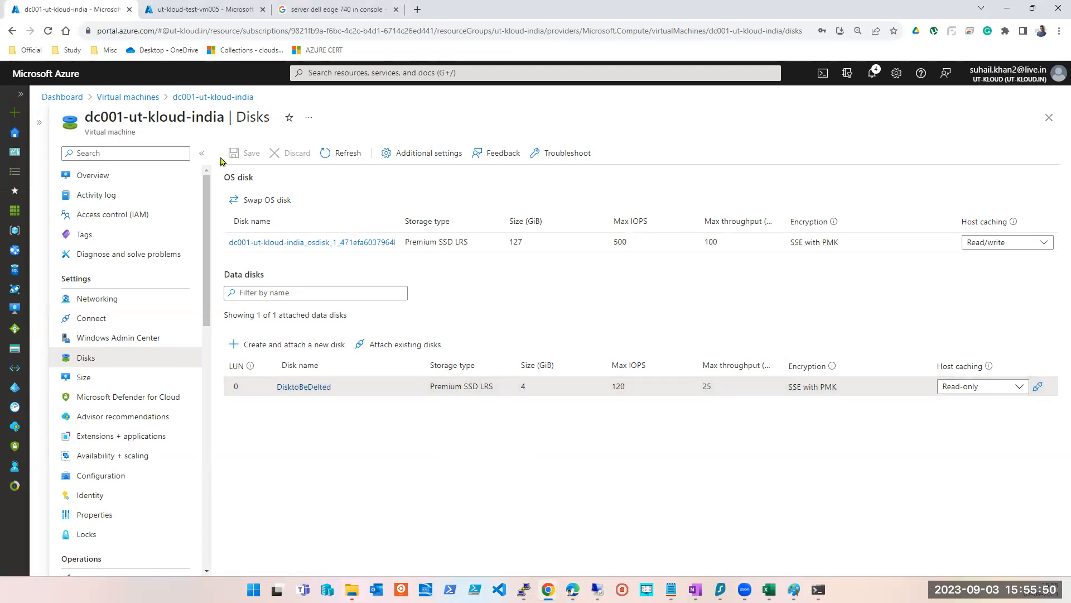
{"action": "left_click", "coordinate": [295, 387]}
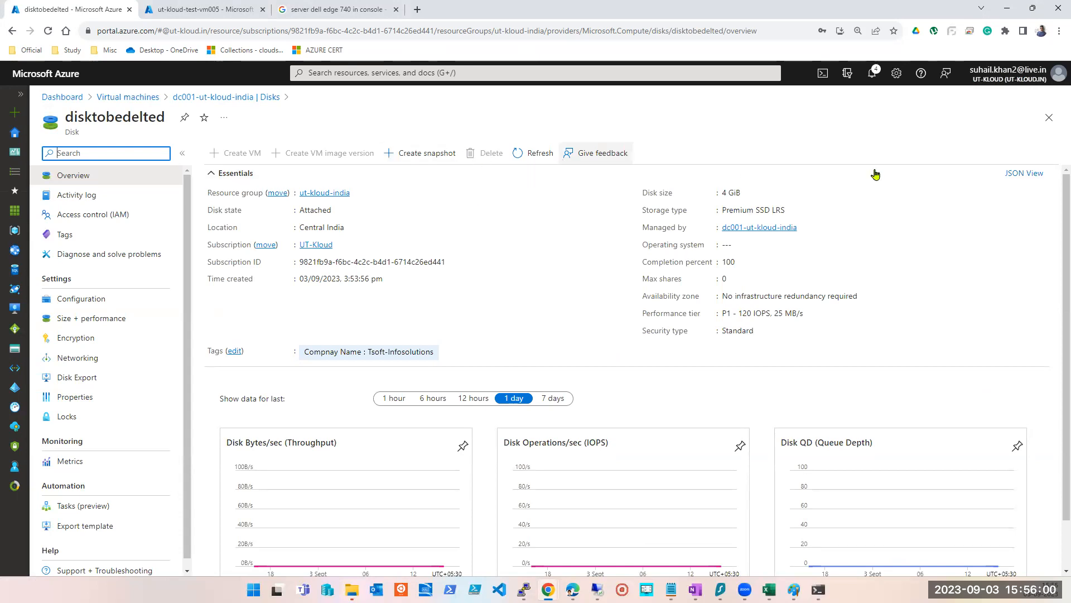
{"action": "left_click", "coordinate": [1046, 120]}
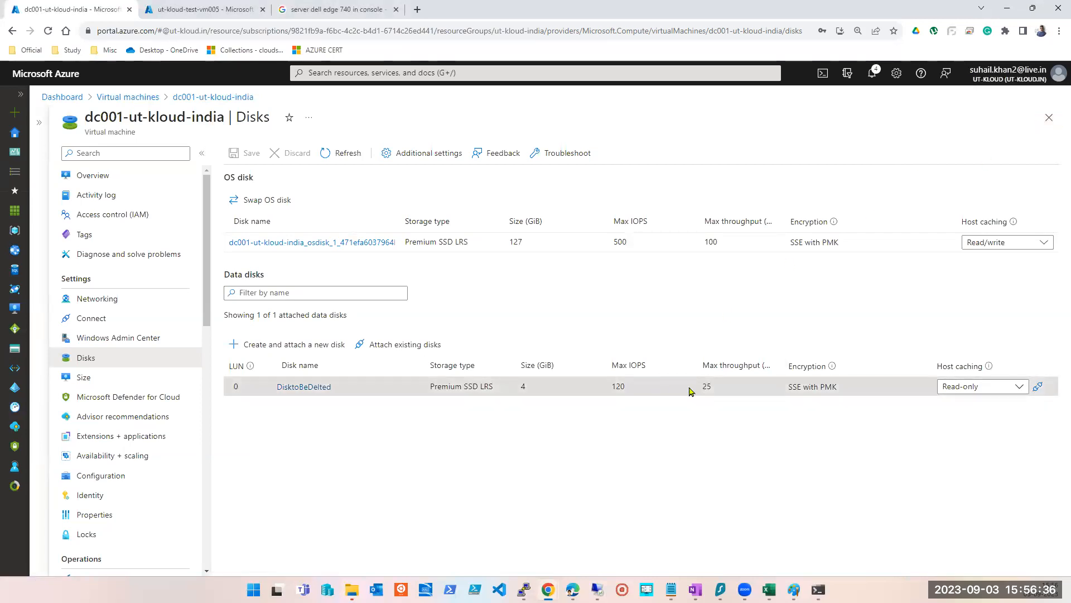
Step: Detach the DisktoBeDelted data disk from dc001-ut-kloud-india, save the change, and check the notifications for the update
{"action": "left_click", "coordinate": [1038, 387]}
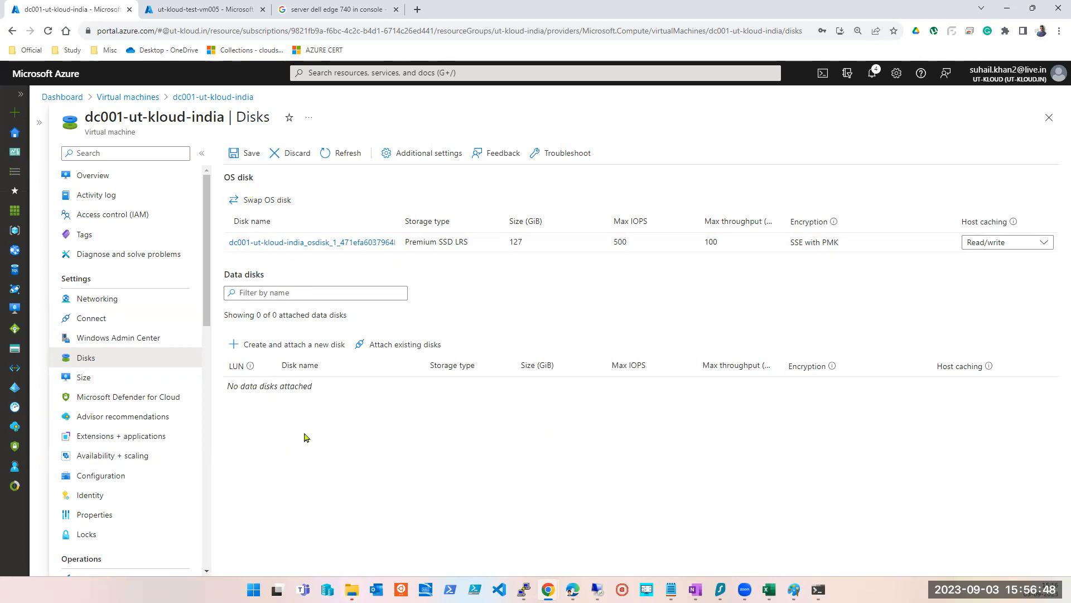
{"action": "left_click", "coordinate": [244, 155]}
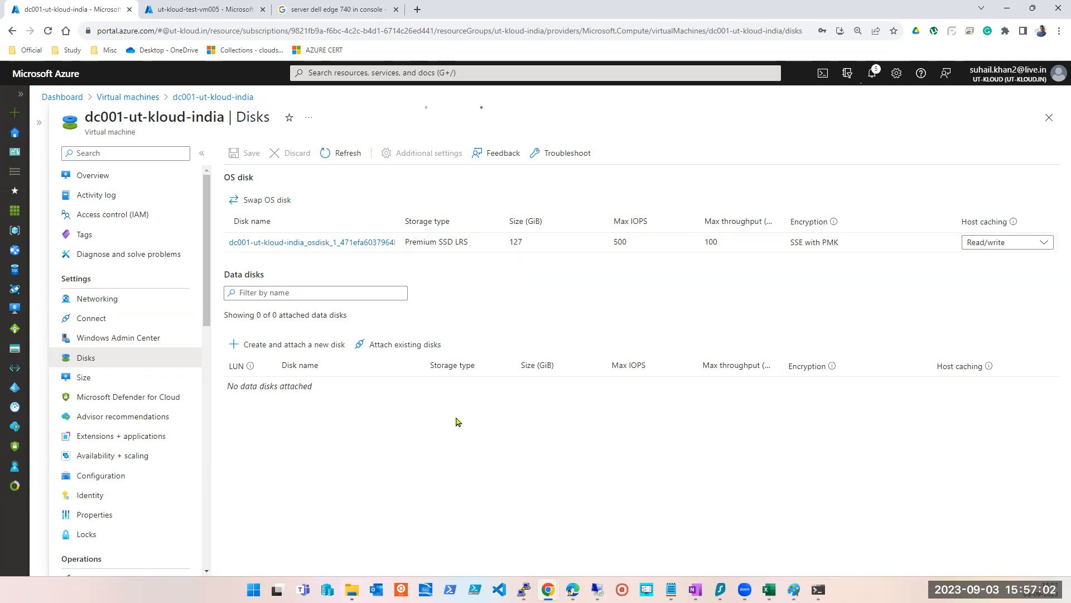
{"action": "left_click", "coordinate": [873, 71]}
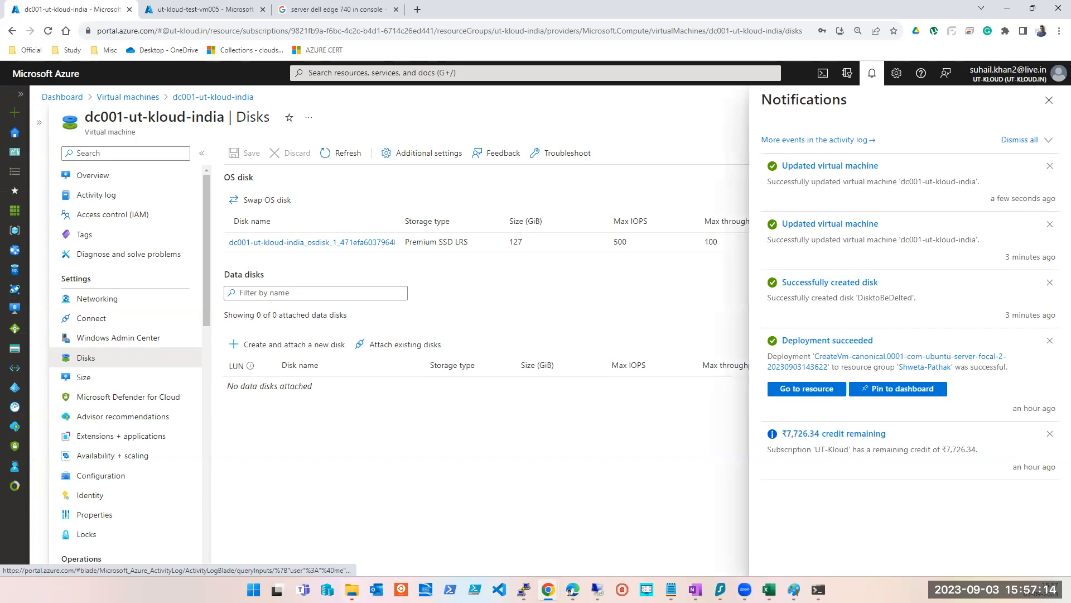
Step: Check the drives under This PC in the 20.204.31.185 Remote Desktop session, then return to the Azure portal
{"action": "mouse_move", "coordinate": [597, 589]}
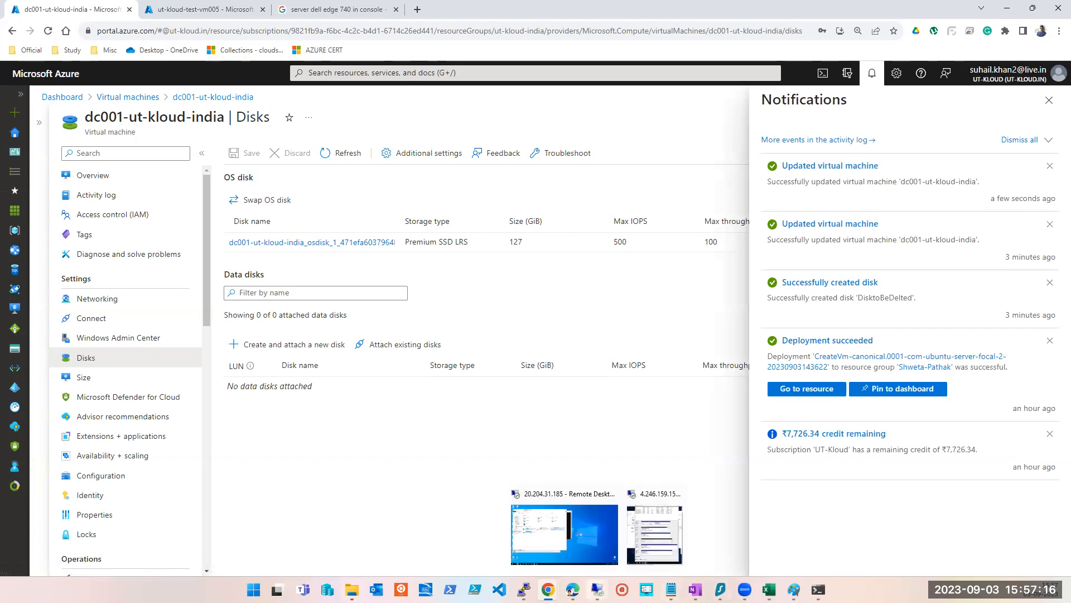
{"action": "left_click", "coordinate": [564, 534]}
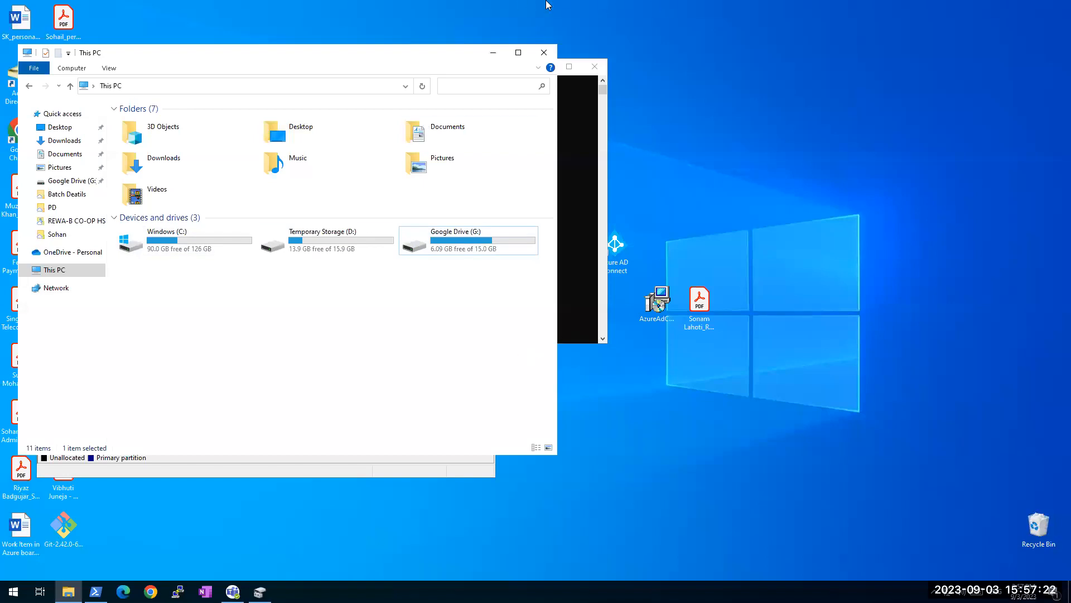
{"action": "mouse_move", "coordinate": [592, 5]}
{"action": "left_click", "coordinate": [643, 10]}
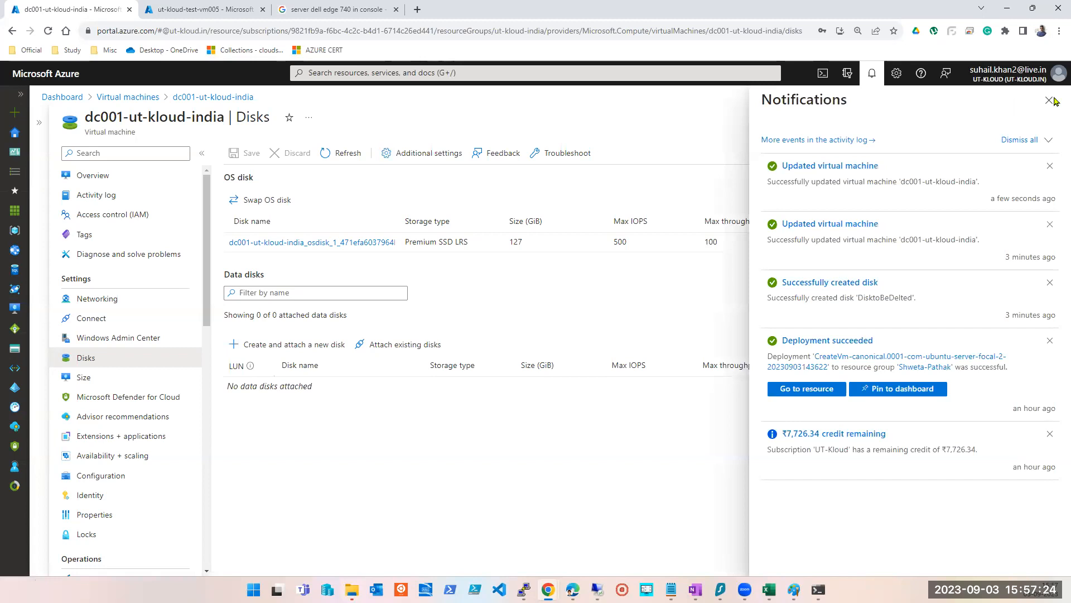
{"action": "mouse_move", "coordinate": [794, 589]}
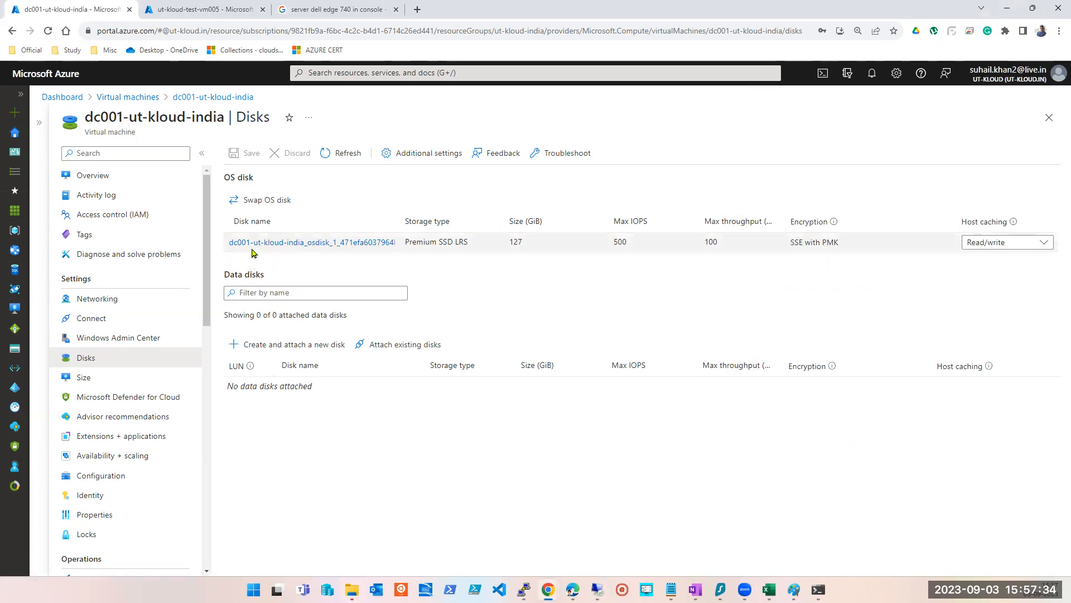
Step: Search the portal for "disk", delete the disktobedelted disk from the Disks service, and refresh the disk list
{"action": "left_click", "coordinate": [350, 73]}
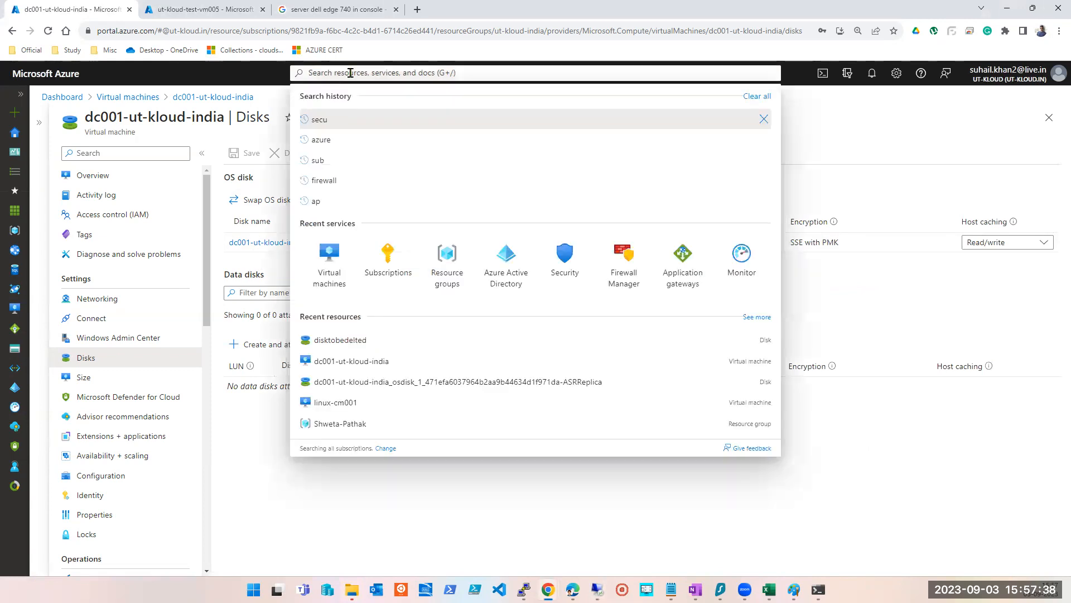
{"action": "type", "text": "disk"}
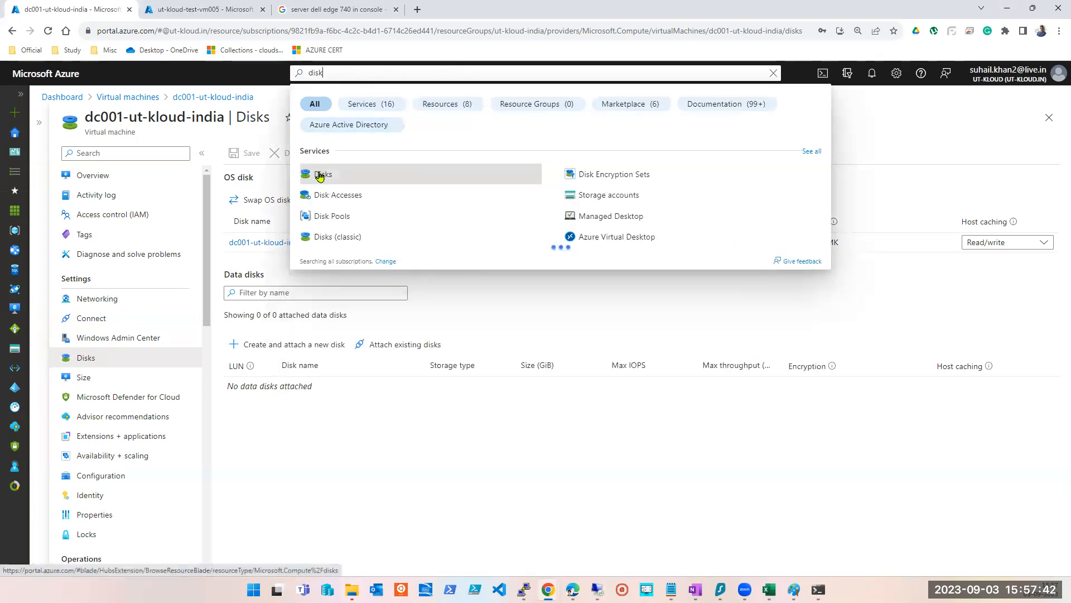
{"action": "left_click", "coordinate": [320, 176]}
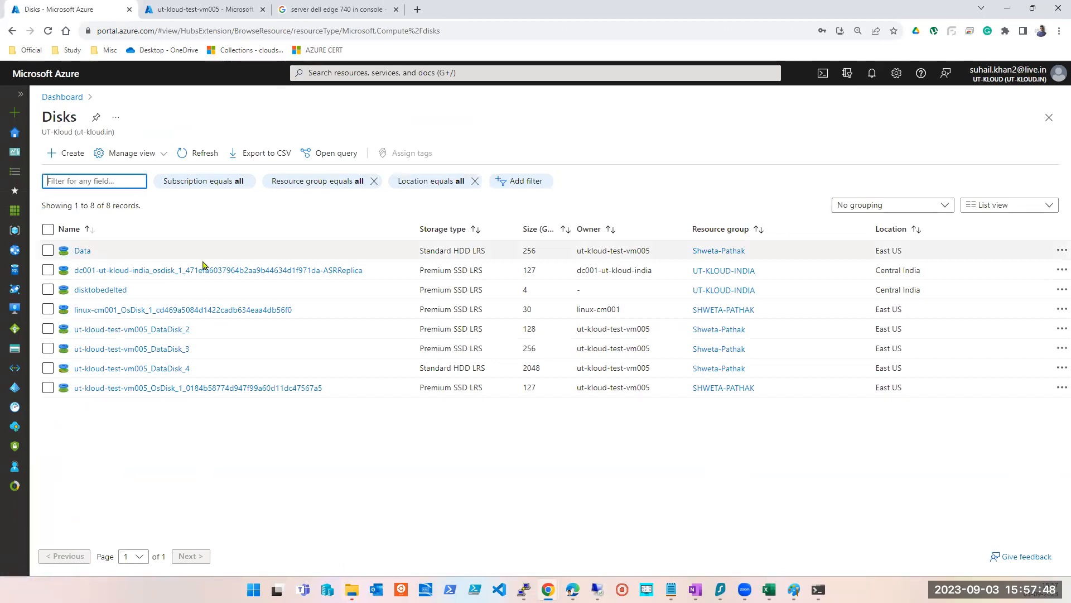
{"action": "left_click", "coordinate": [48, 290]}
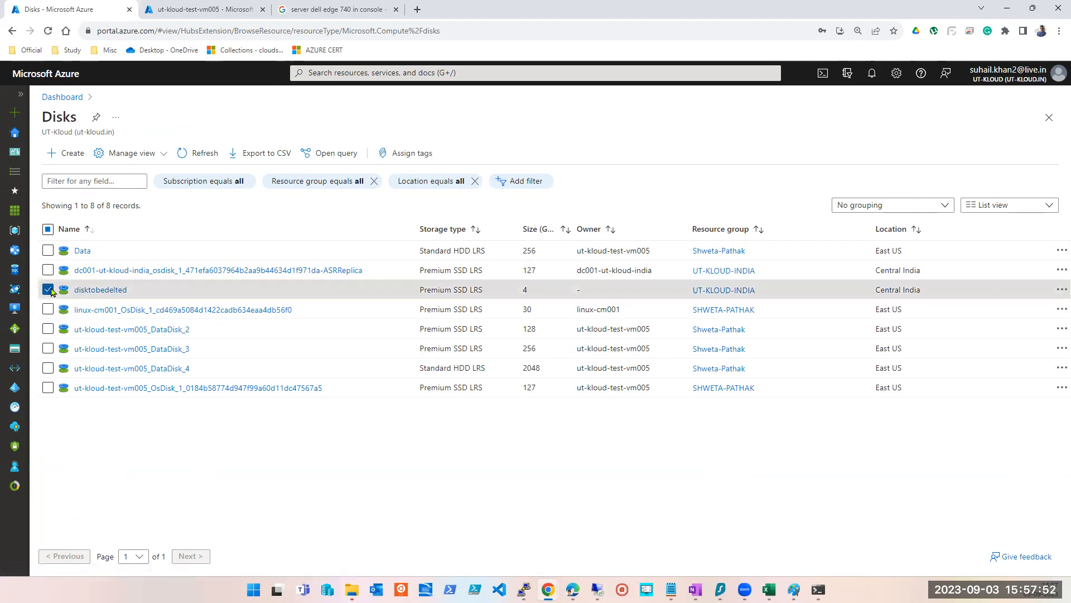
{"action": "left_click", "coordinate": [87, 290]}
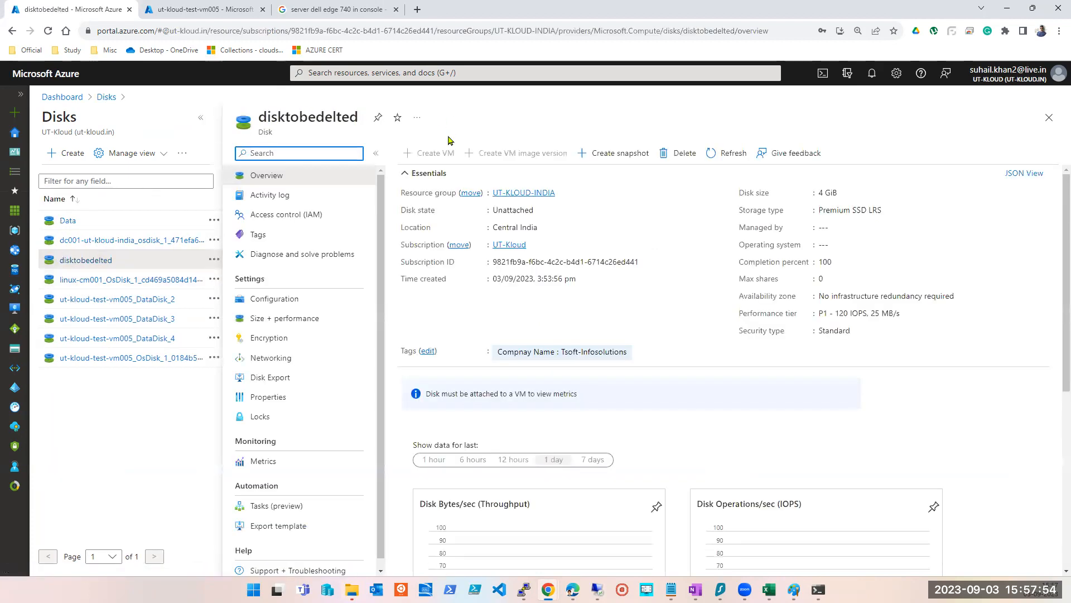
{"action": "left_click", "coordinate": [680, 159]}
{"action": "left_click", "coordinate": [440, 221]}
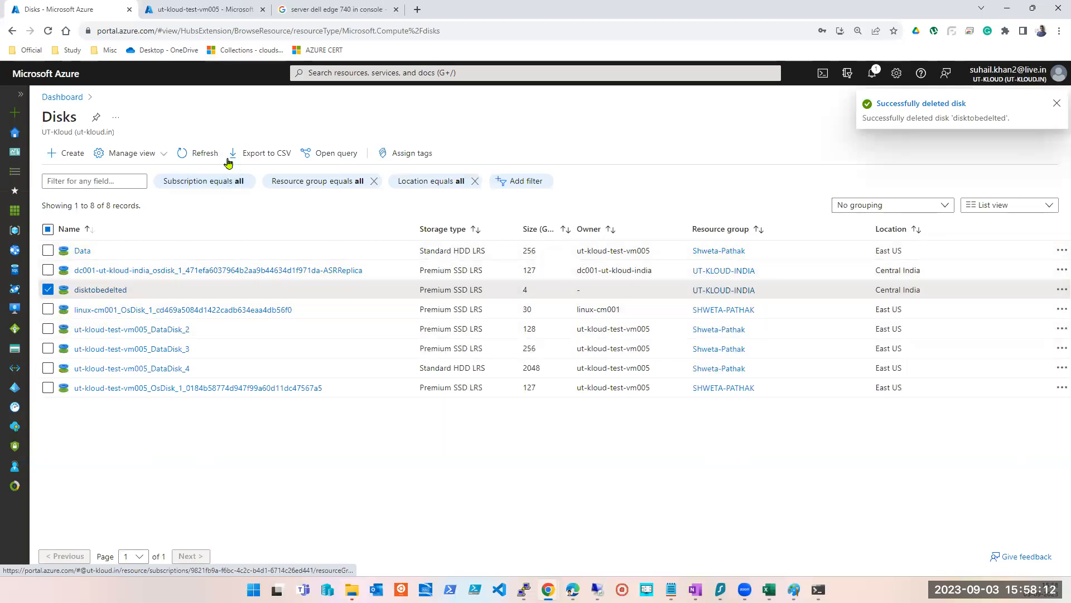
{"action": "left_click", "coordinate": [179, 155]}
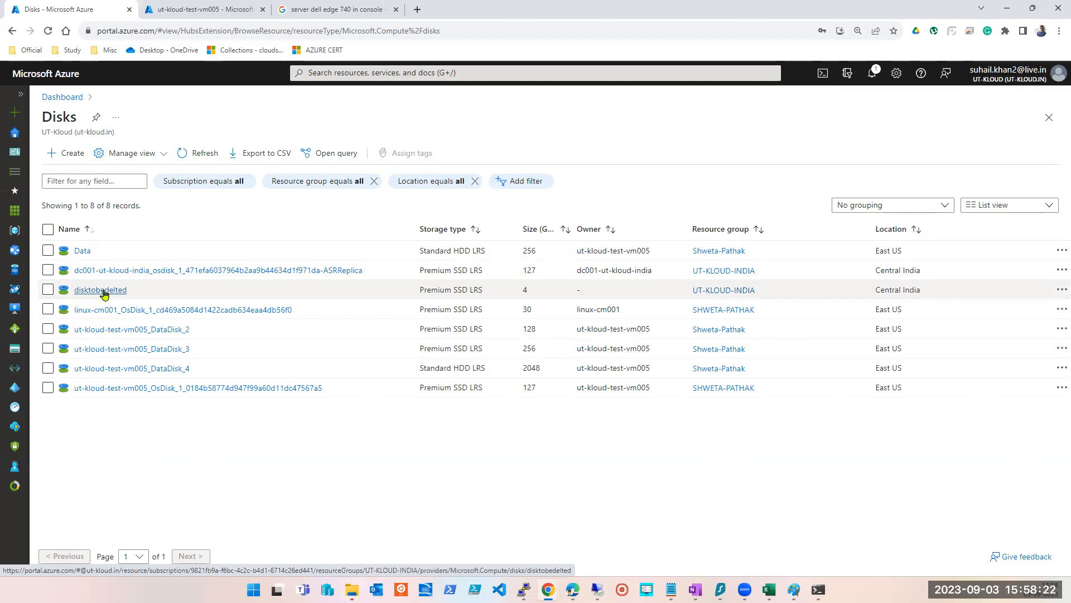
Step: Open the Disks page of the ut-kloud-test-vm005 virtual machine from the list of virtual machines
{"action": "left_click", "coordinate": [1056, 117]}
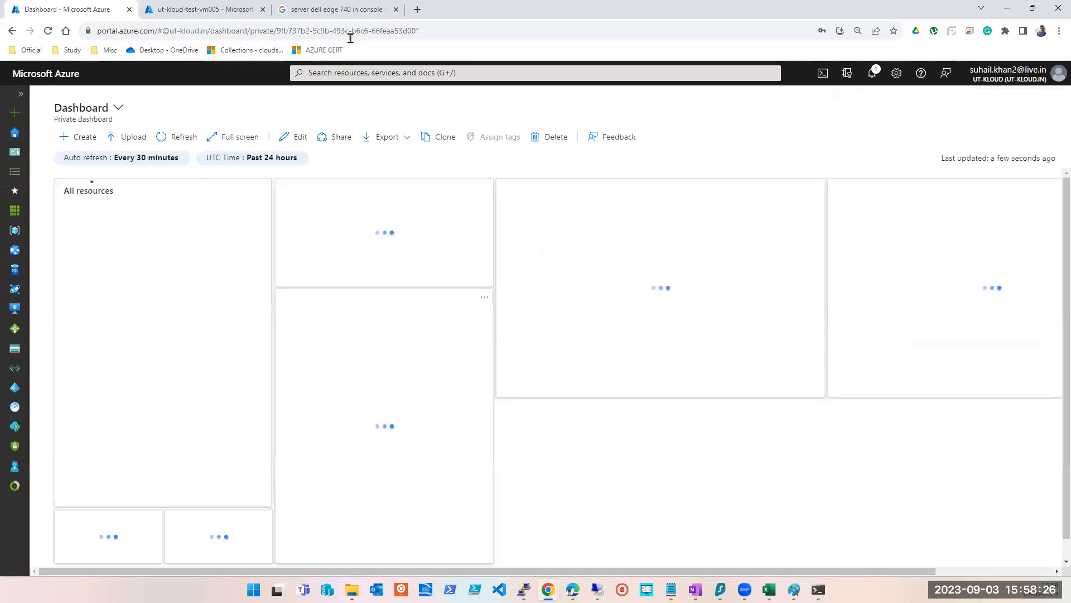
{"action": "left_click", "coordinate": [352, 73]}
{"action": "left_click", "coordinate": [379, 254]}
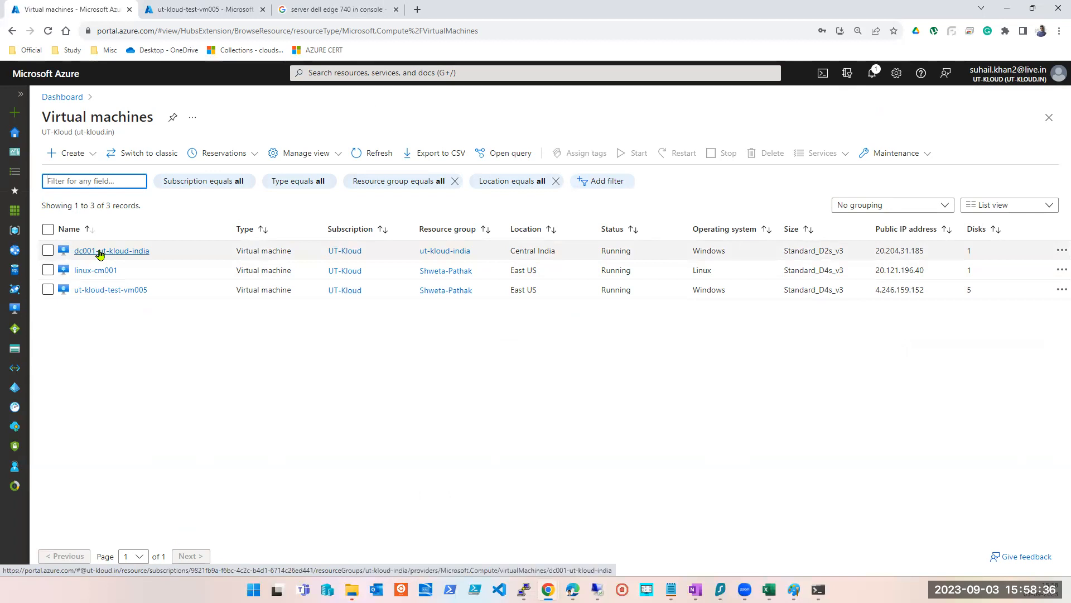
{"action": "left_click", "coordinate": [97, 292]}
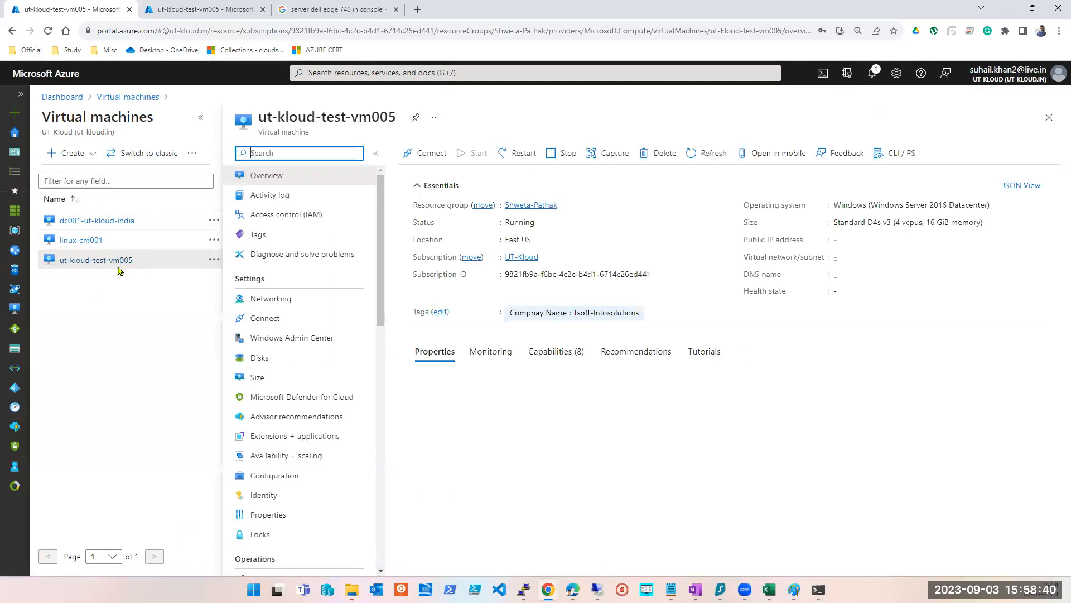
{"action": "left_click", "coordinate": [202, 120]}
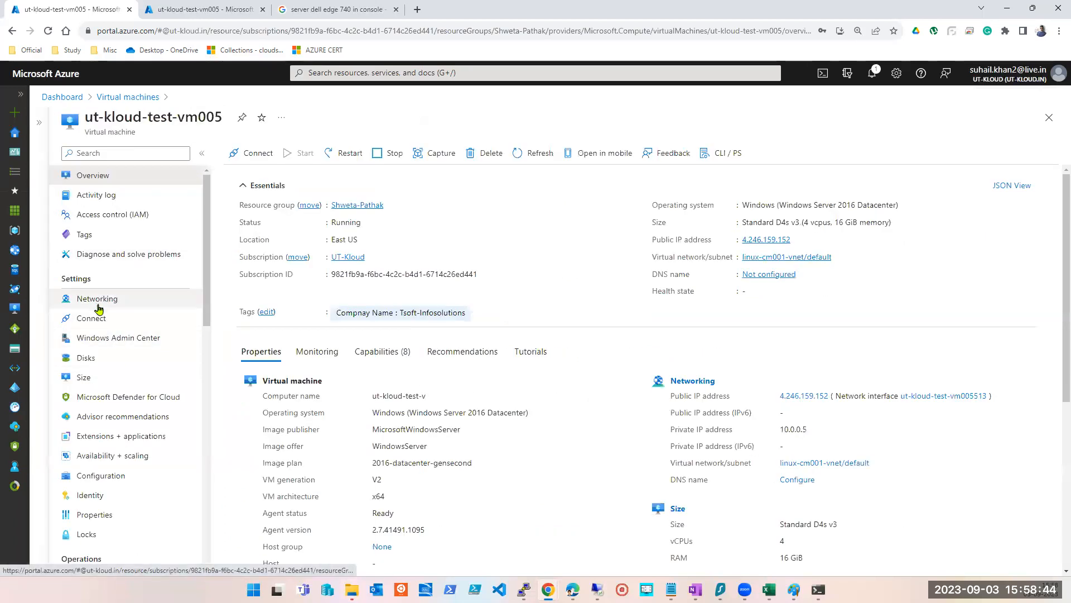
{"action": "scroll", "coordinate": [99, 290], "scroll_direction": "down", "scroll_amount": 2}
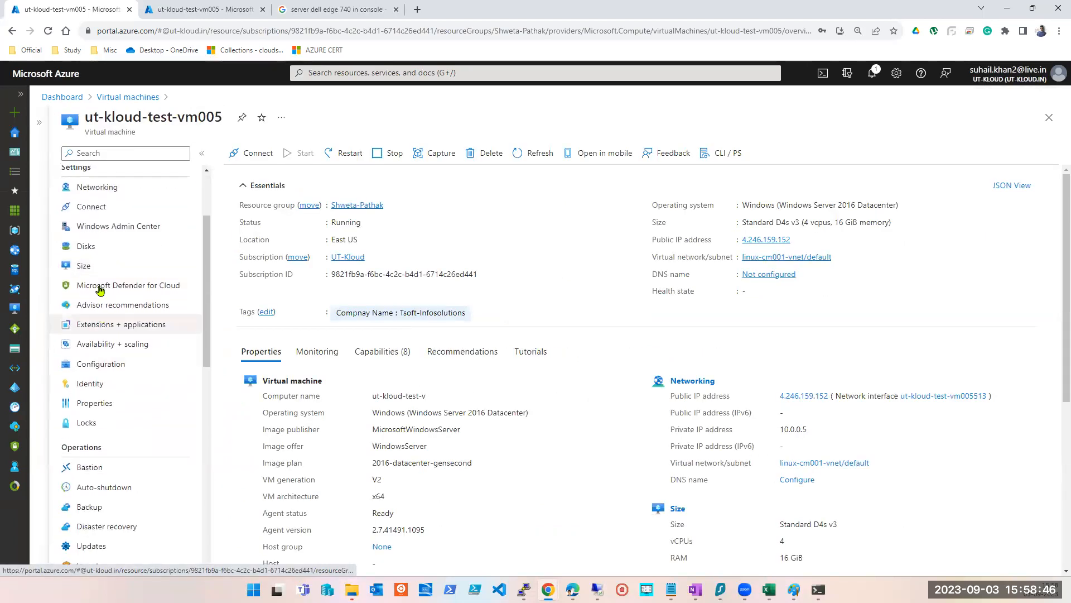
{"action": "left_click", "coordinate": [98, 249]}
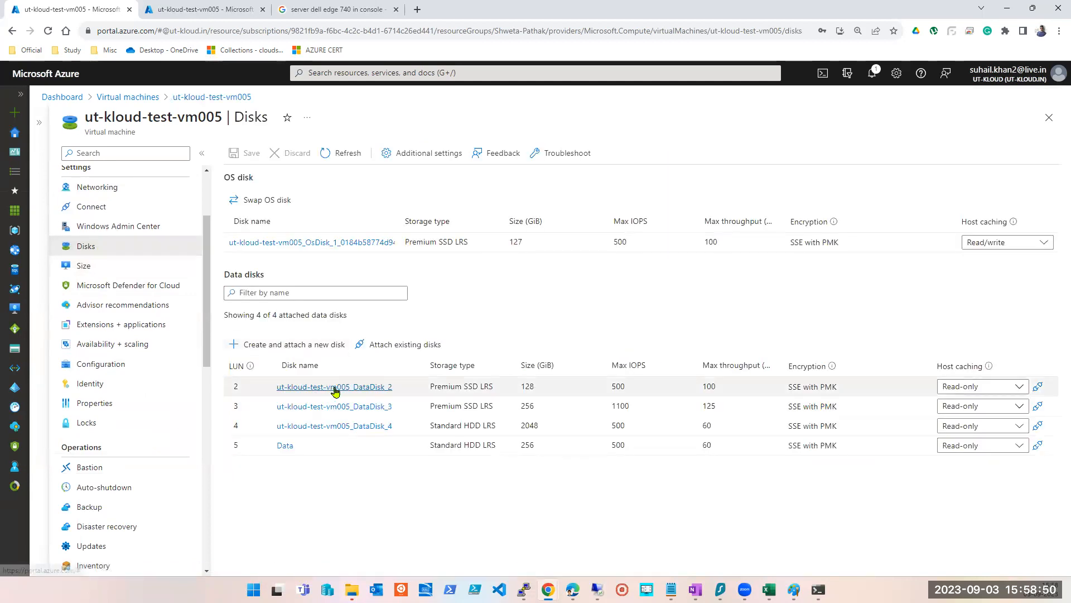
{"action": "left_click", "coordinate": [410, 383]}
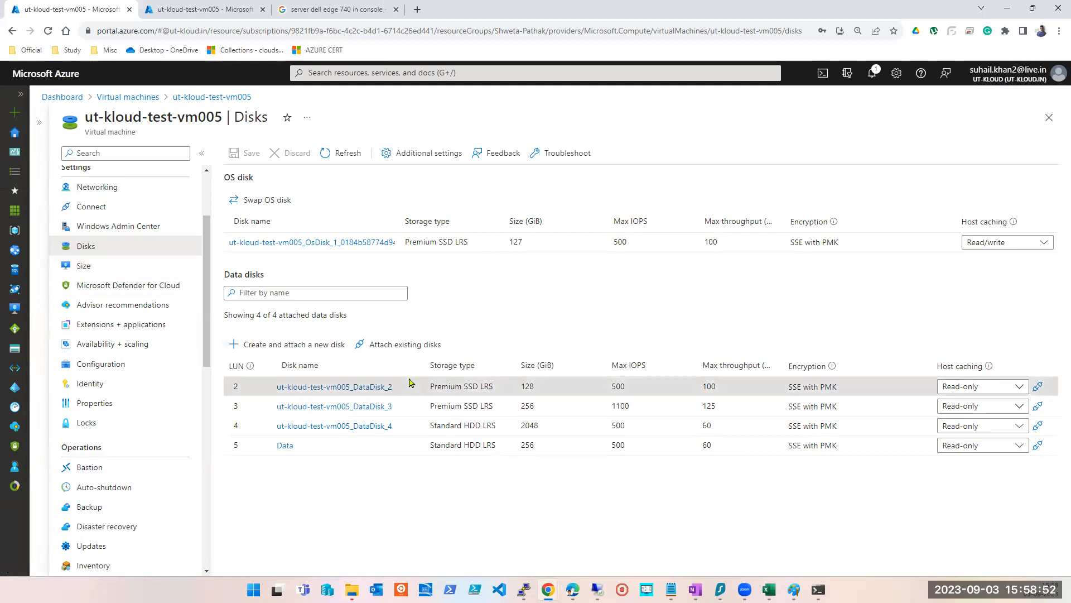
Step: Set the size of ut-kloud-test-vm005_DataDisk_2 to 256 GiB (P15), save it, and check the update in the notifications
{"action": "left_click", "coordinate": [368, 388]}
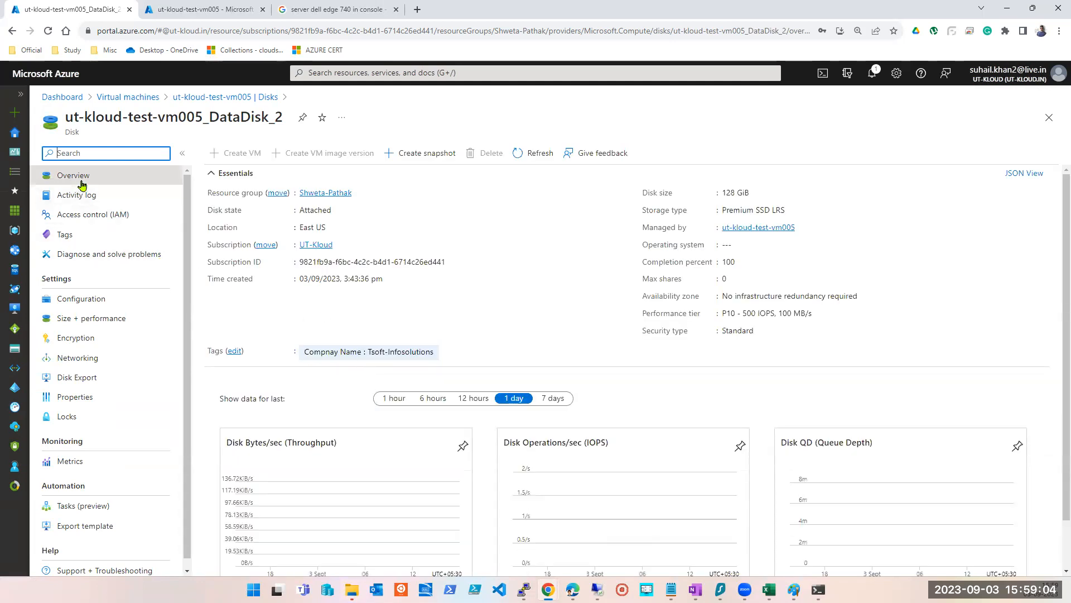
{"action": "left_click", "coordinate": [76, 322]}
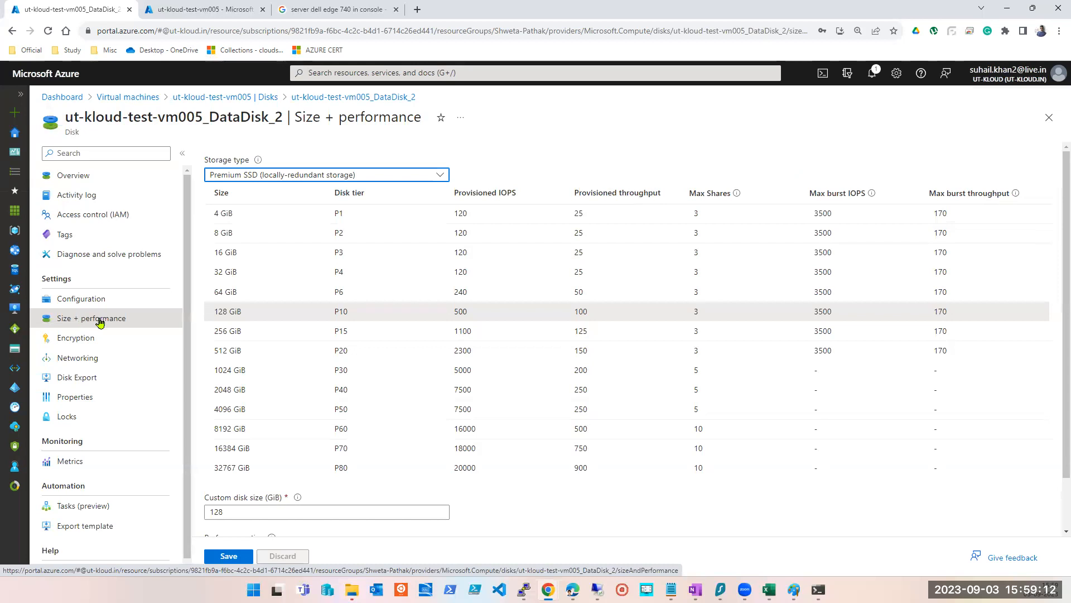
{"action": "left_click", "coordinate": [223, 333]}
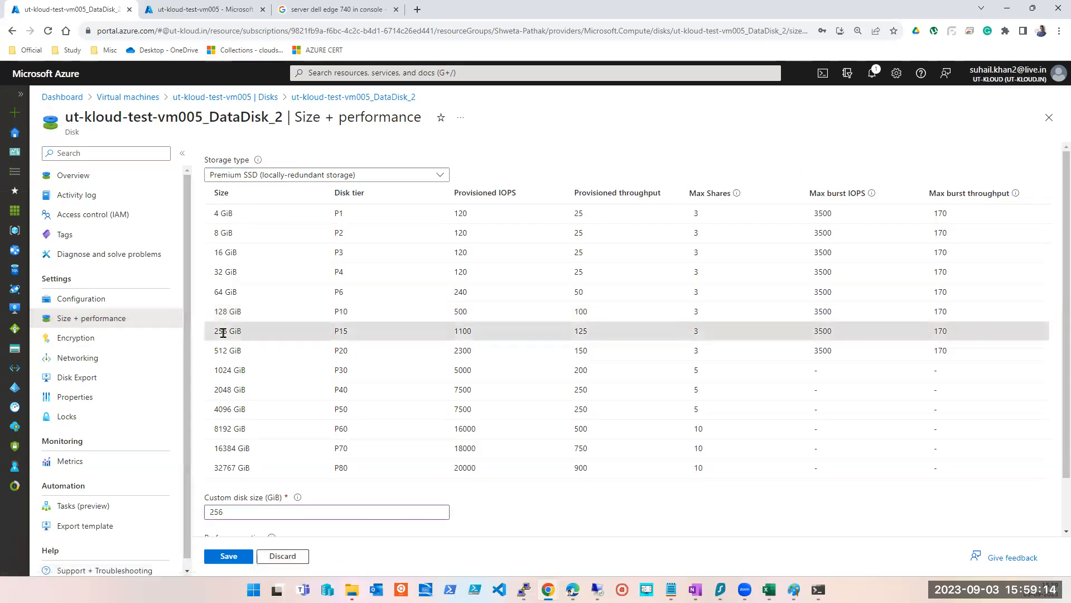
{"action": "left_click", "coordinate": [223, 555]}
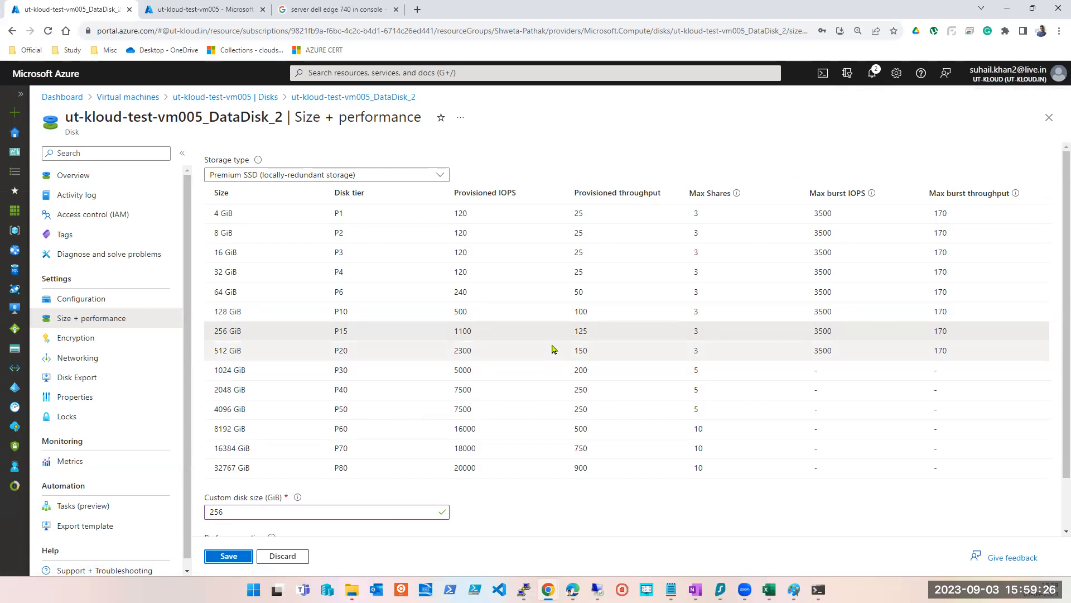
{"action": "left_click", "coordinate": [873, 73]}
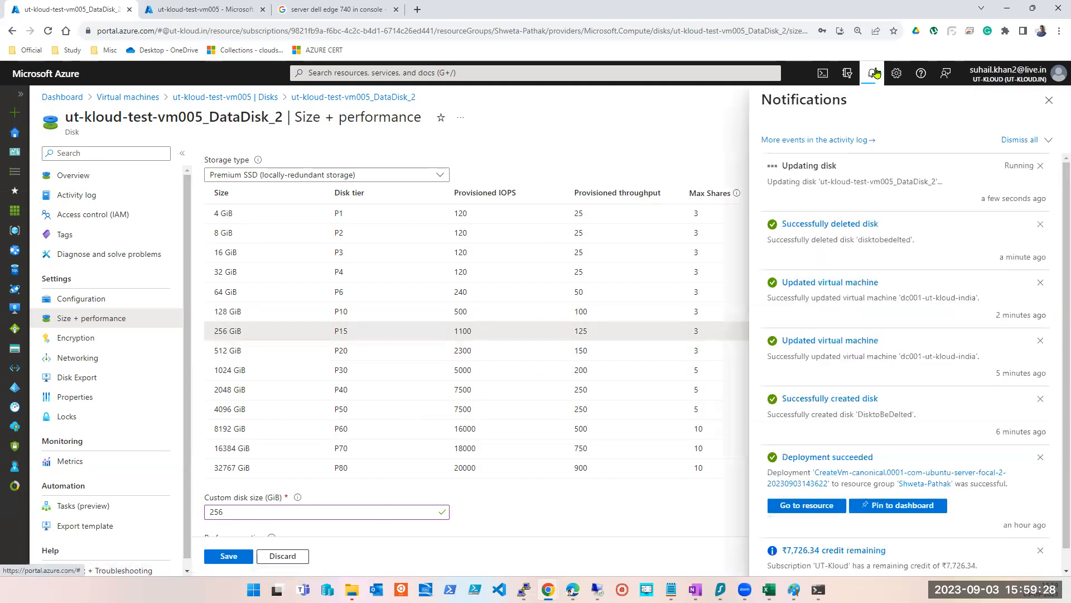
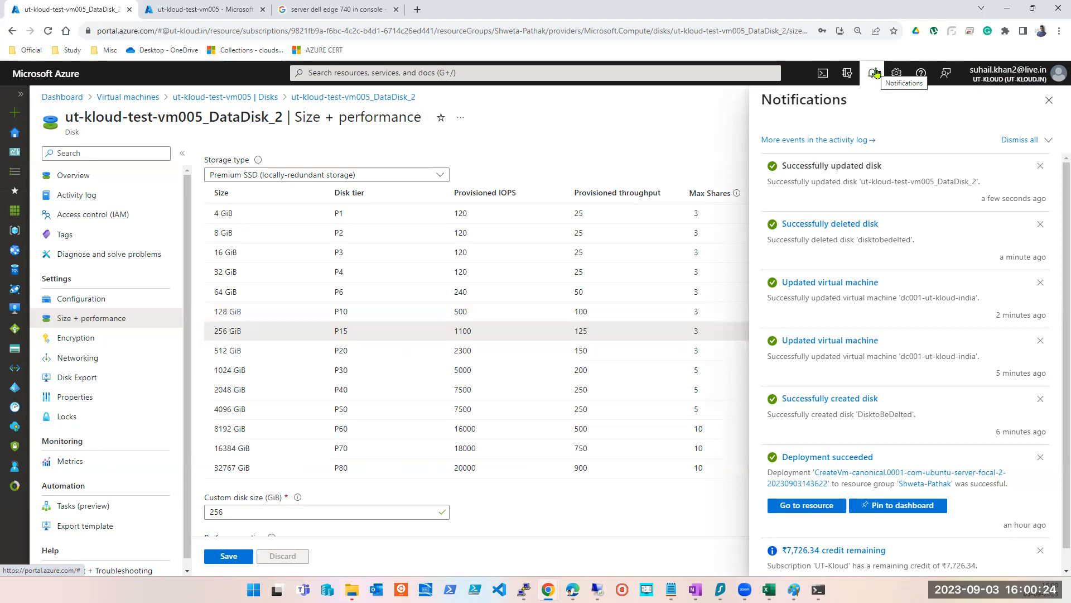
{"action": "left_click", "coordinate": [1045, 102]}
Step: Try to reduce the ut-kloud-test-vm005_DataDisk_4 data disk to 512 GiB (S20), and discard the size change
{"action": "left_click", "coordinate": [1049, 118]}
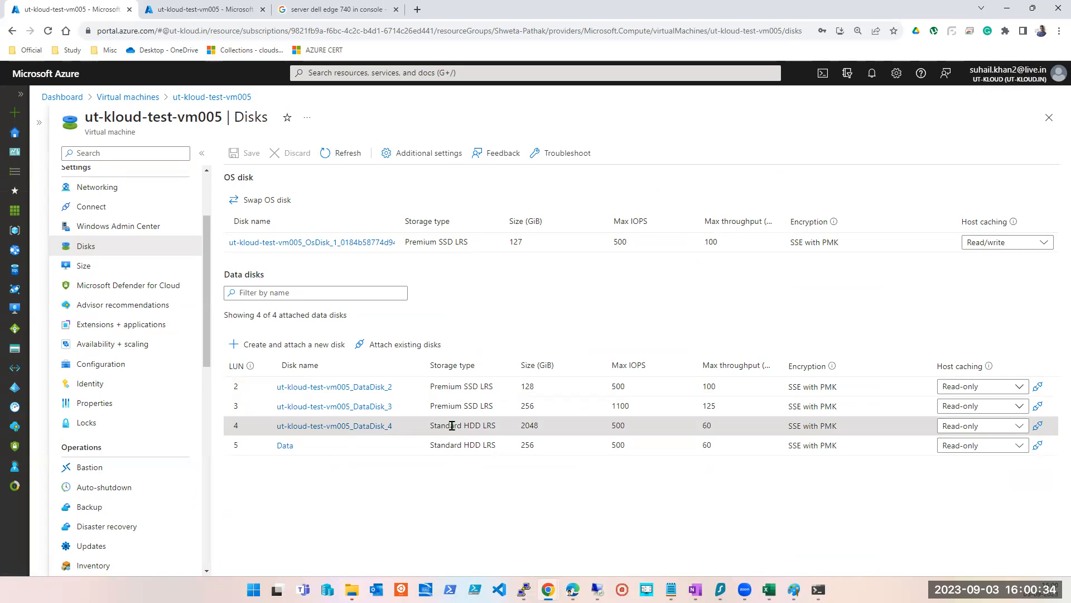
{"action": "double_click", "coordinate": [526, 426]}
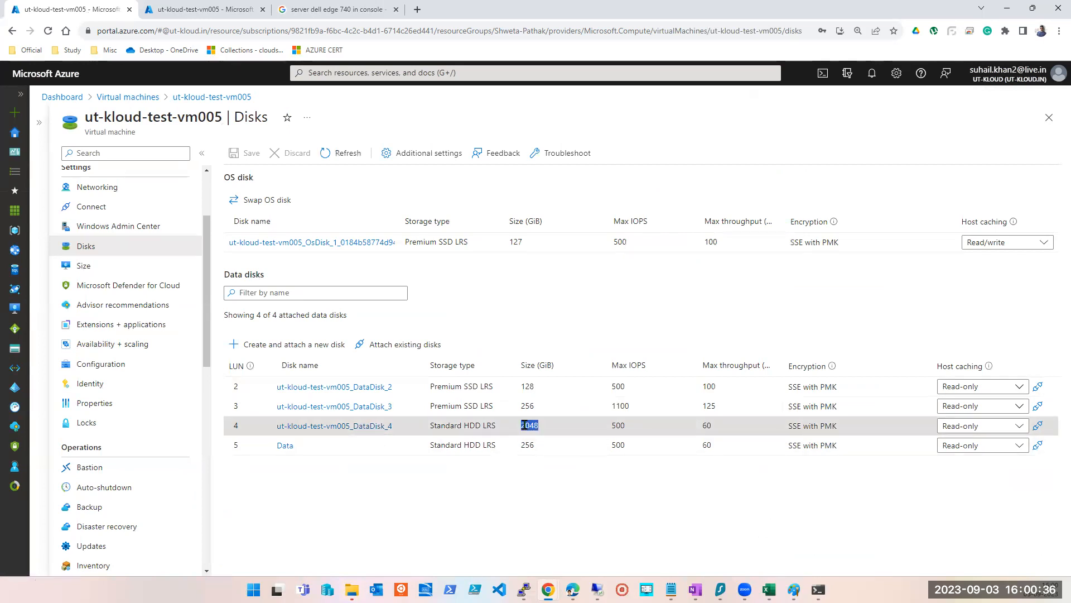
{"action": "left_click", "coordinate": [336, 426]}
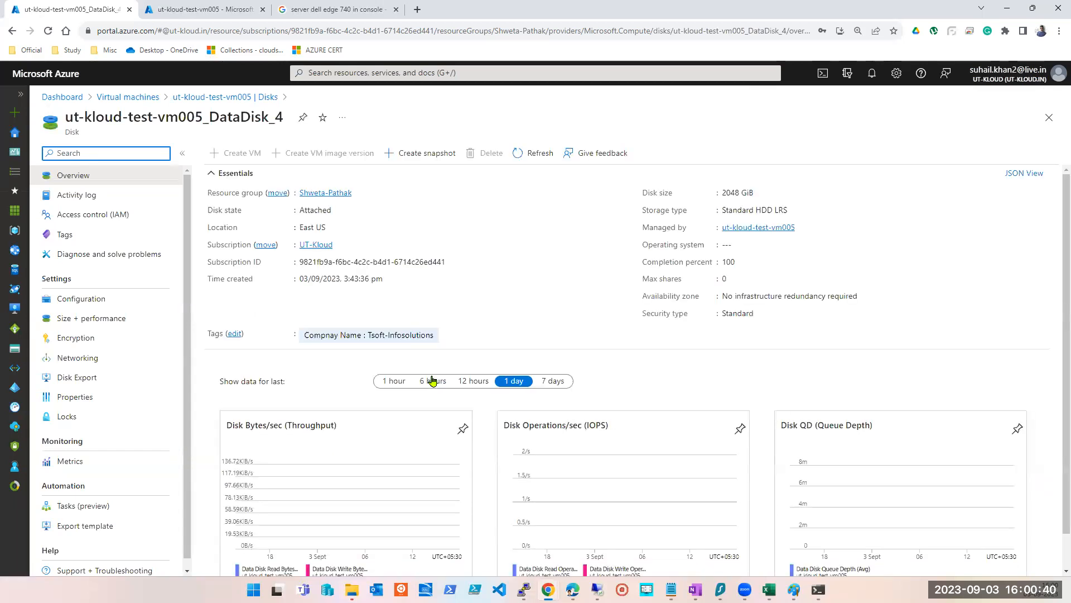
{"action": "left_click", "coordinate": [105, 319]}
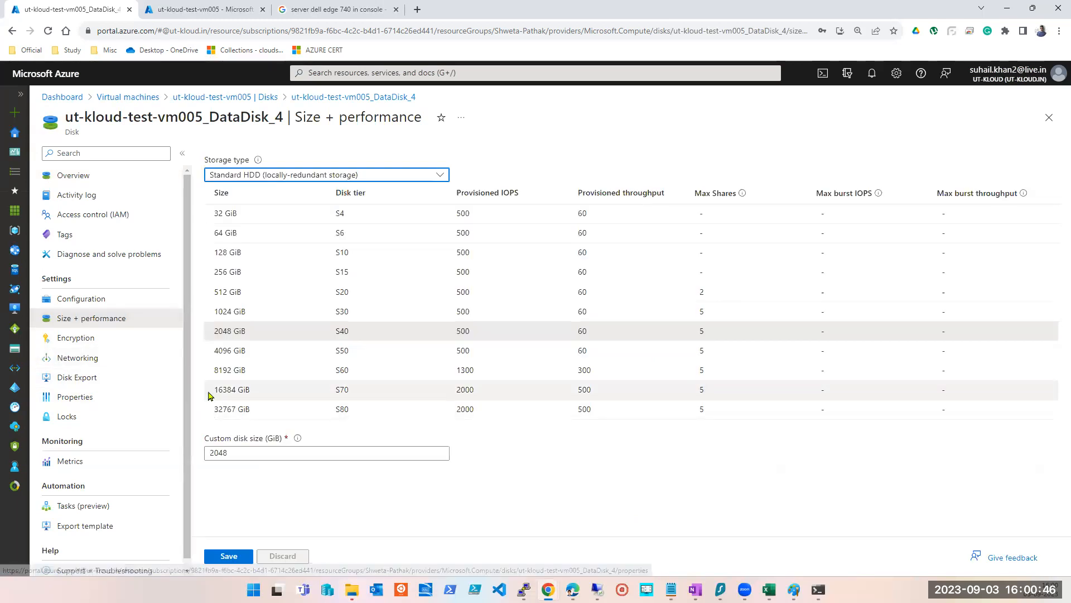
{"action": "left_click", "coordinate": [227, 292]}
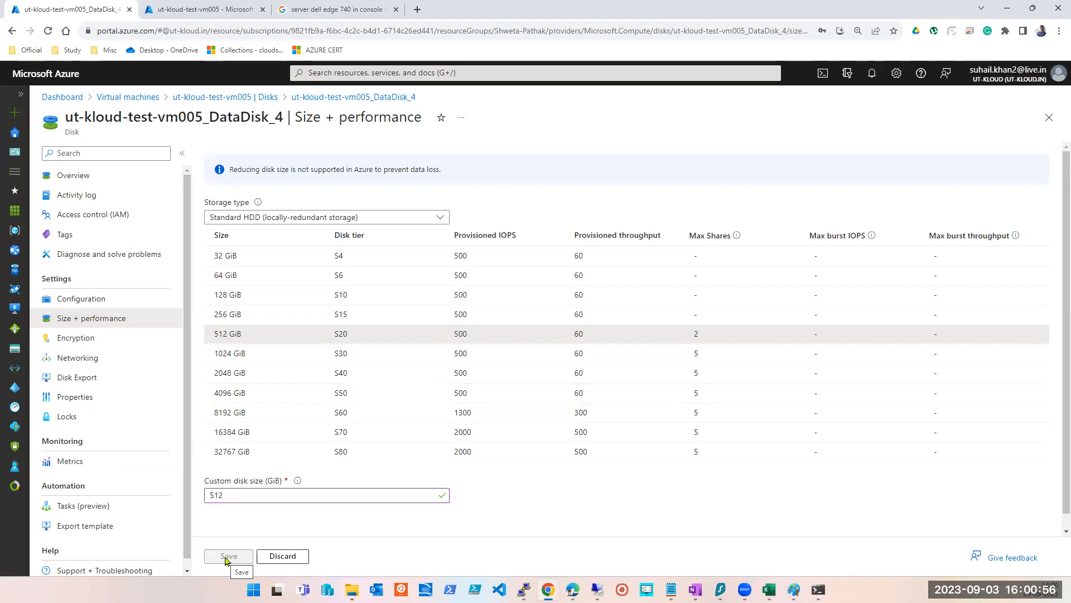
{"action": "left_click", "coordinate": [283, 556]}
Step: Stop the ut-kloud-test-vm005 virtual machine from the list of virtual machines, and check the stop command in the notifications
{"action": "left_click", "coordinate": [363, 72]}
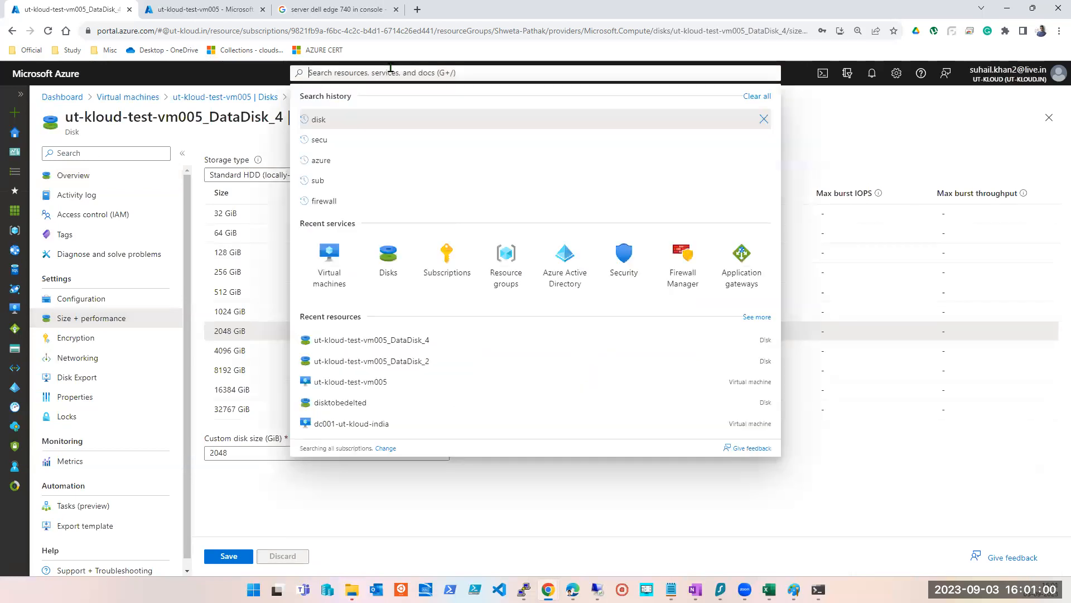
{"action": "left_click", "coordinate": [330, 258]}
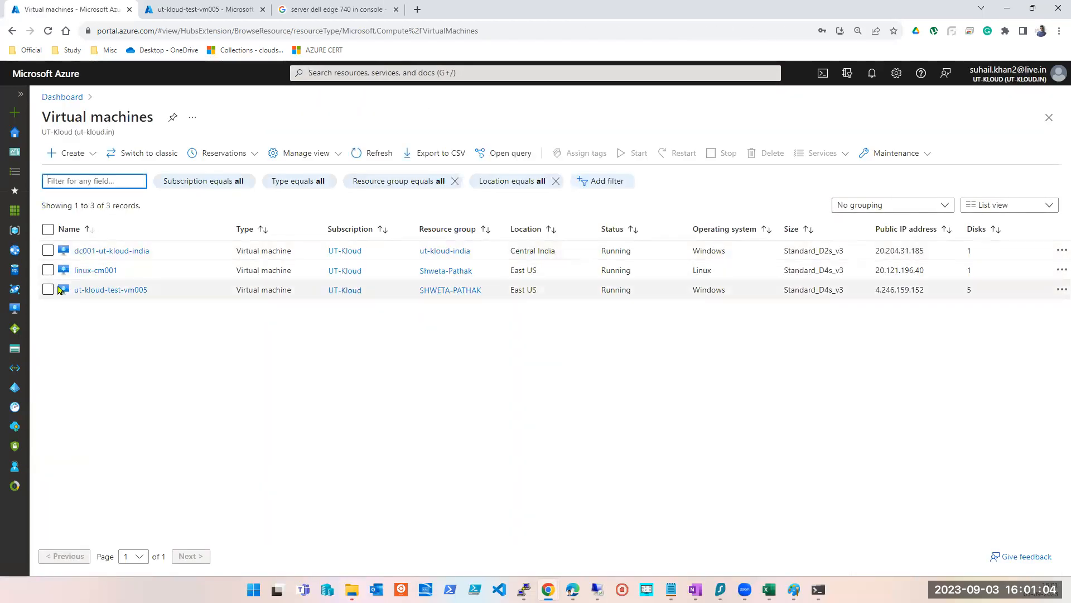
{"action": "left_click", "coordinate": [48, 289]}
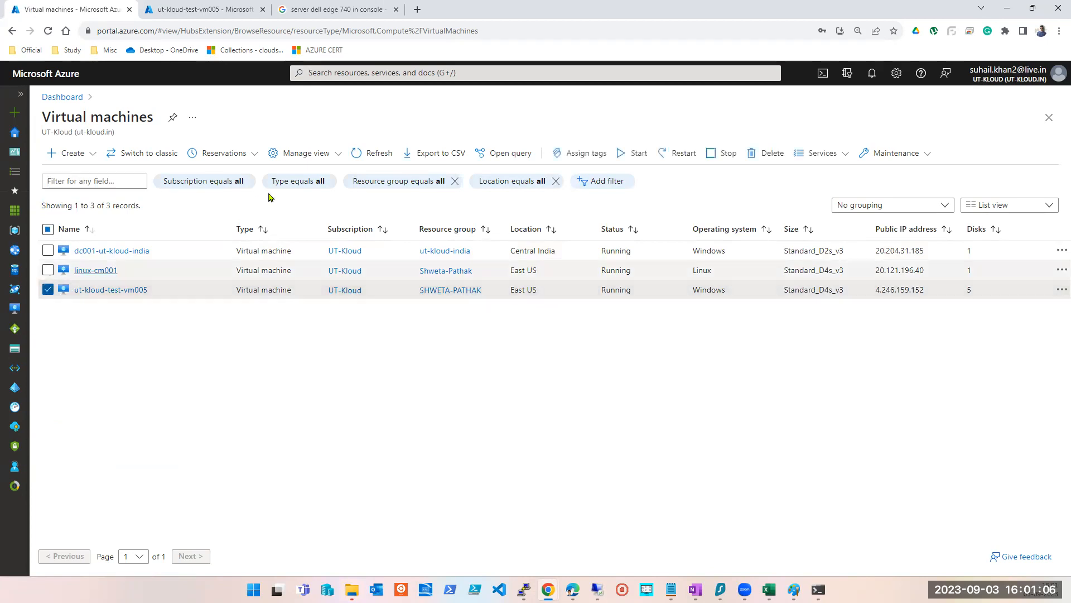
{"action": "left_click", "coordinate": [710, 157]}
{"action": "left_click", "coordinate": [72, 220]}
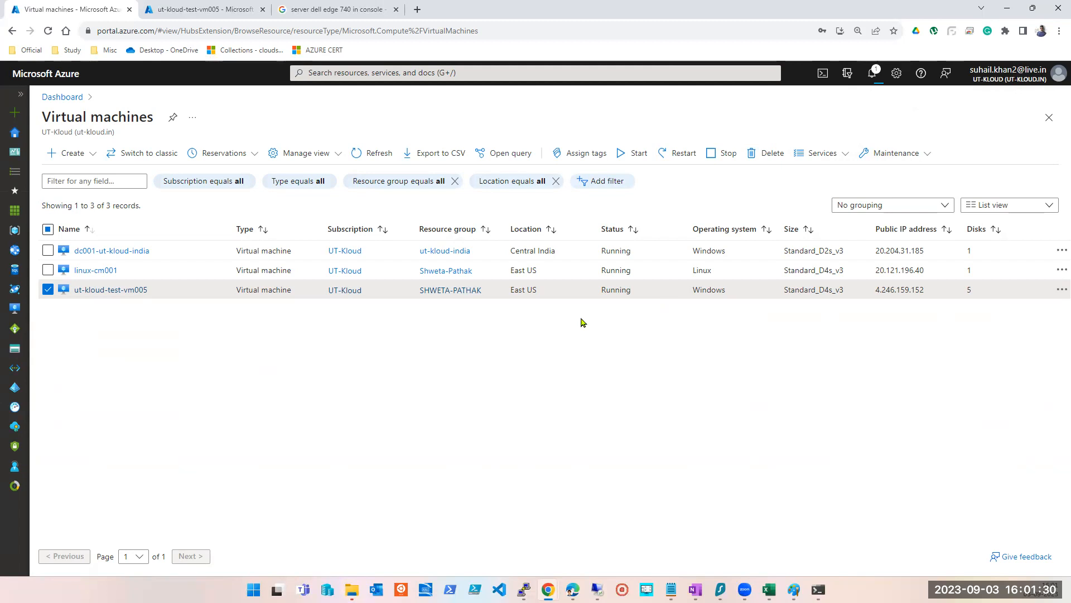
{"action": "left_click", "coordinate": [873, 75]}
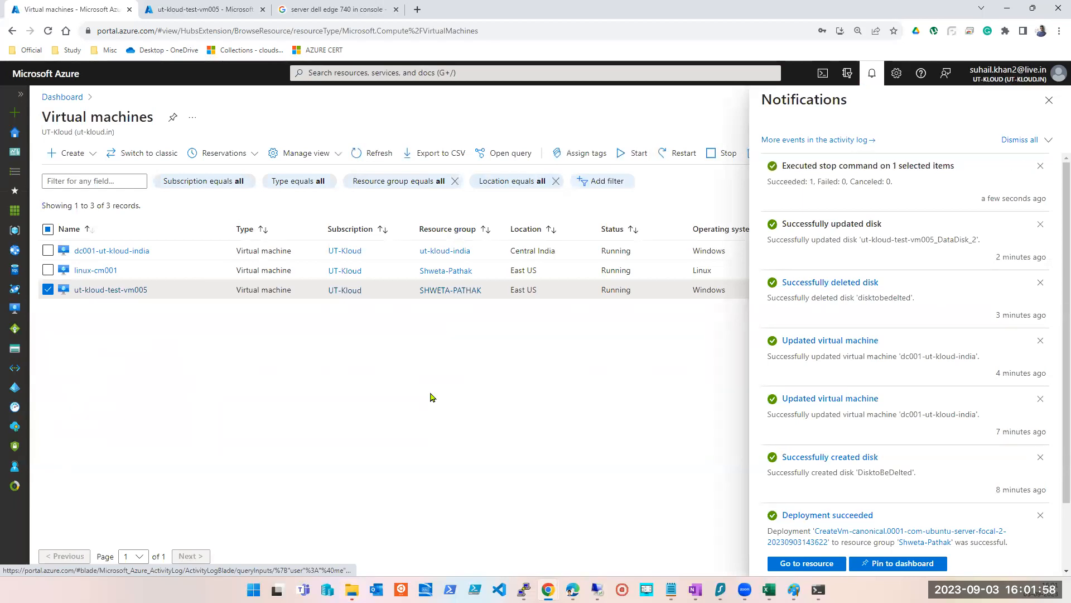
Step: Open the Size + performance page of ut-kloud-test-vm005_DataDisk_4 from the Disks page of the ut-kloud-test-vm005 virtual machine
{"action": "left_click", "coordinate": [120, 291]}
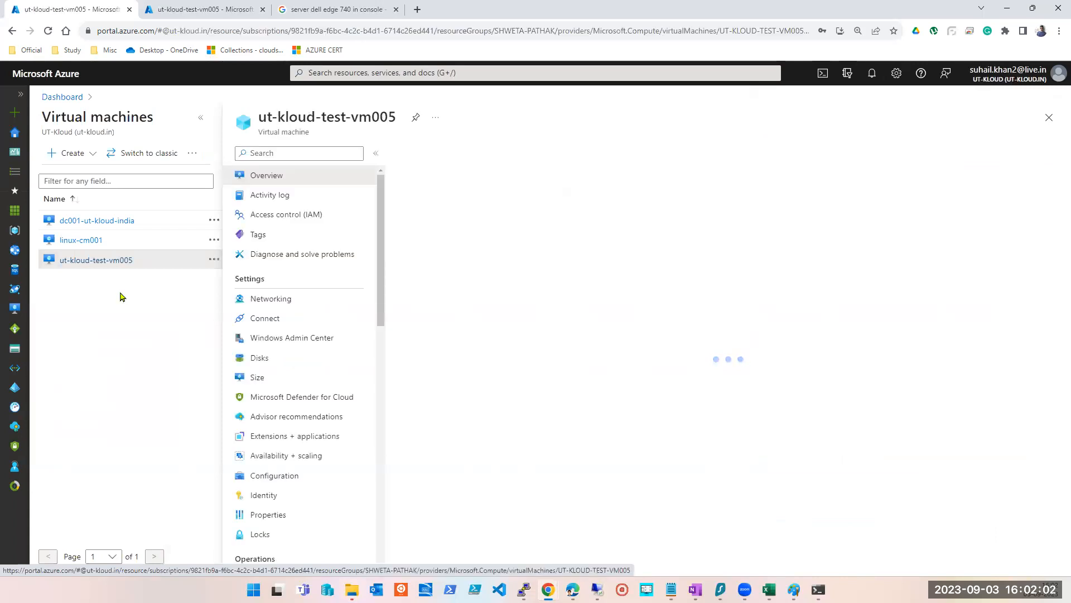
{"action": "left_click", "coordinate": [254, 360]}
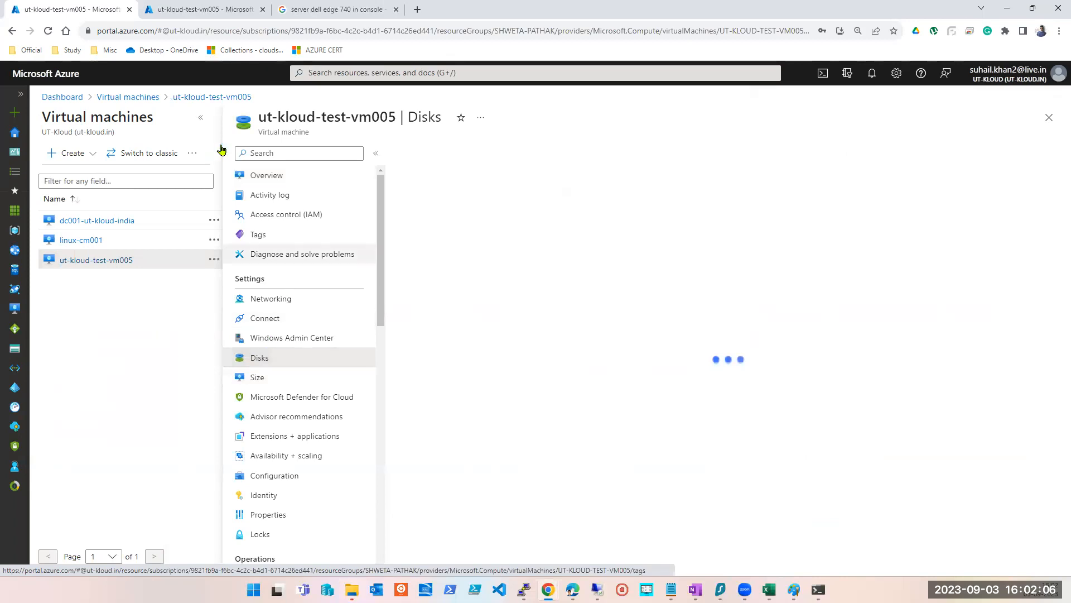
{"action": "left_click", "coordinate": [202, 117]}
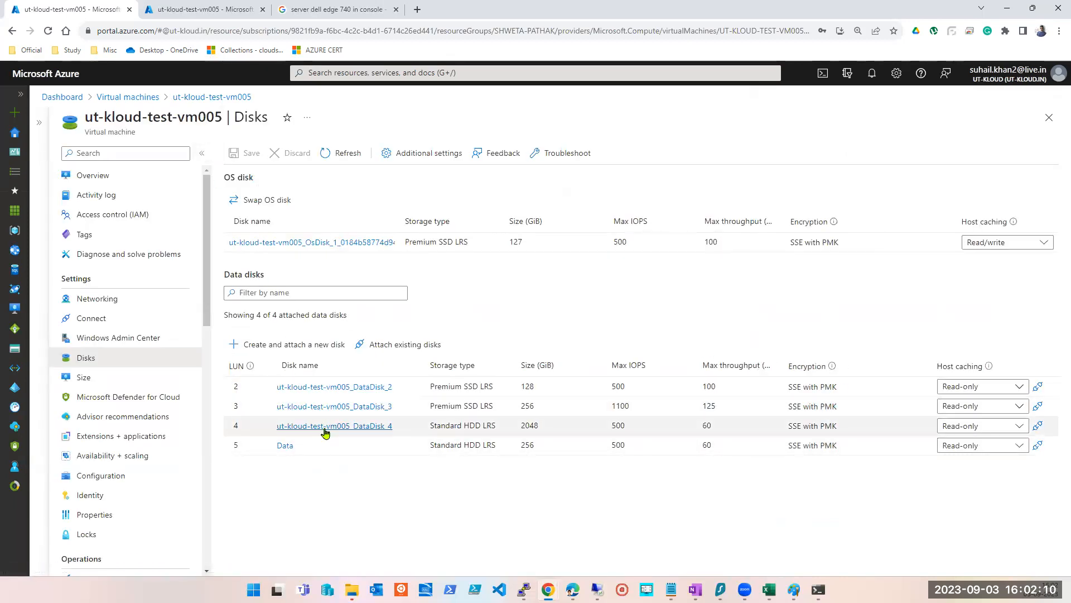
{"action": "left_click", "coordinate": [323, 428]}
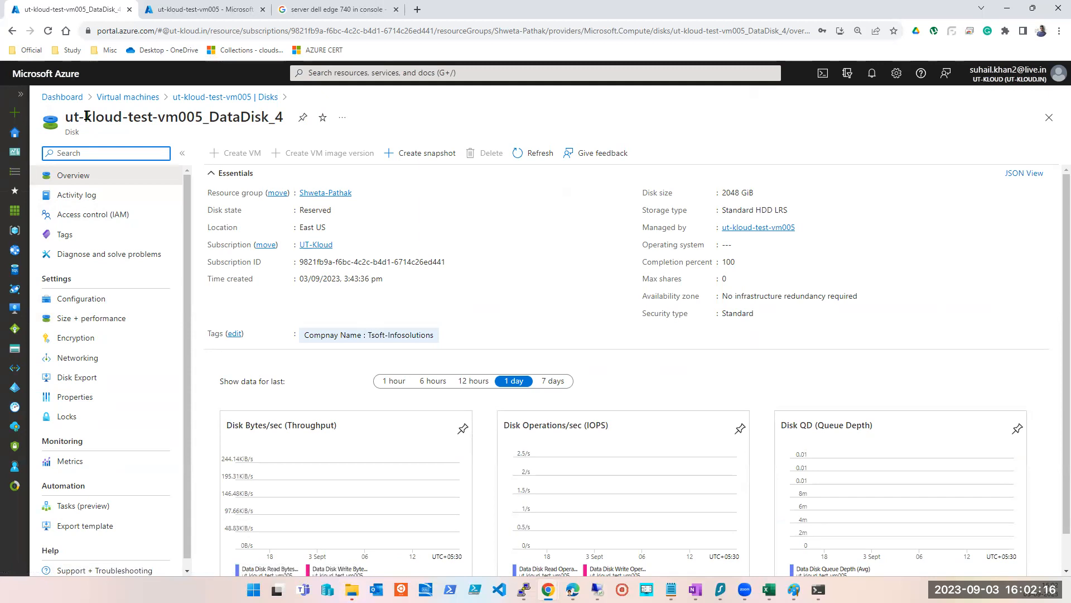
{"action": "left_click", "coordinate": [69, 319]}
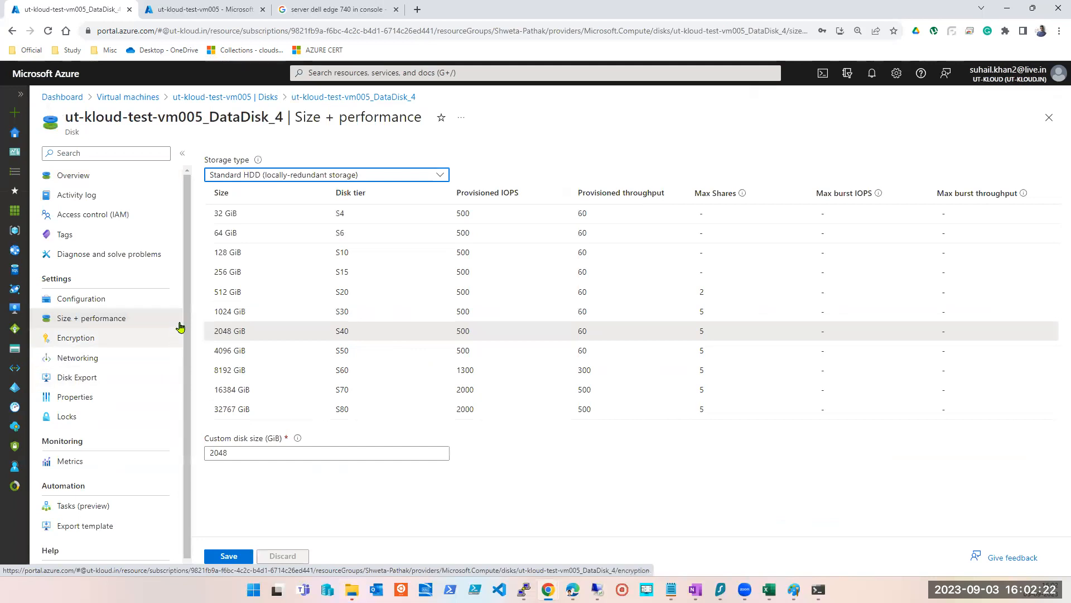
Step: Try reducing ut-kloud-test-vm005_DataDisk_4 with the 512, 256, 64 and 32 GiB sizes to test whether shrinking is allowed
{"action": "left_click", "coordinate": [215, 292]}
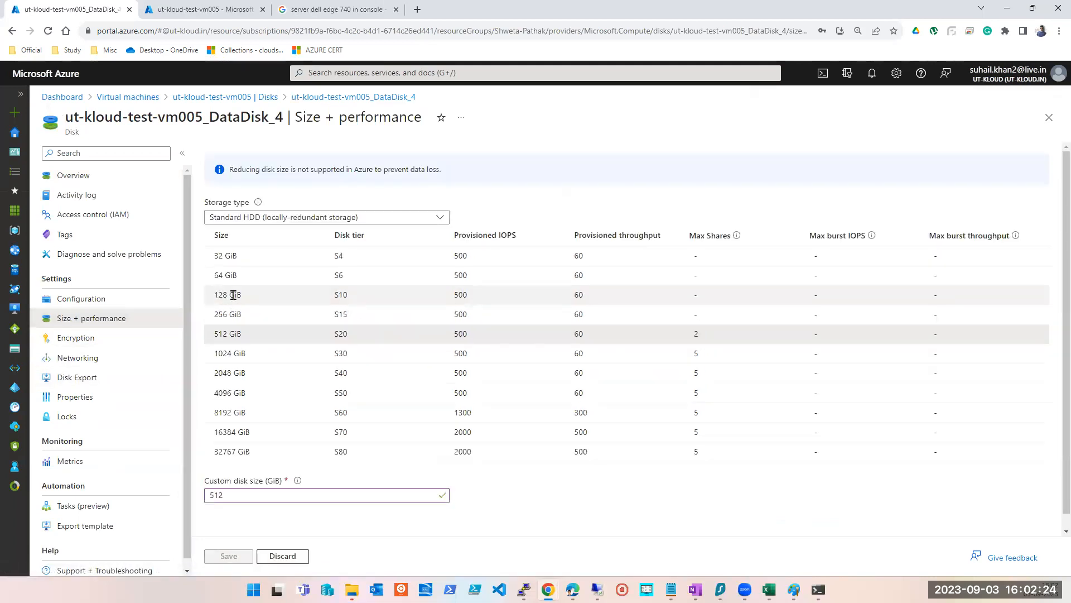
{"action": "left_click", "coordinate": [240, 315]}
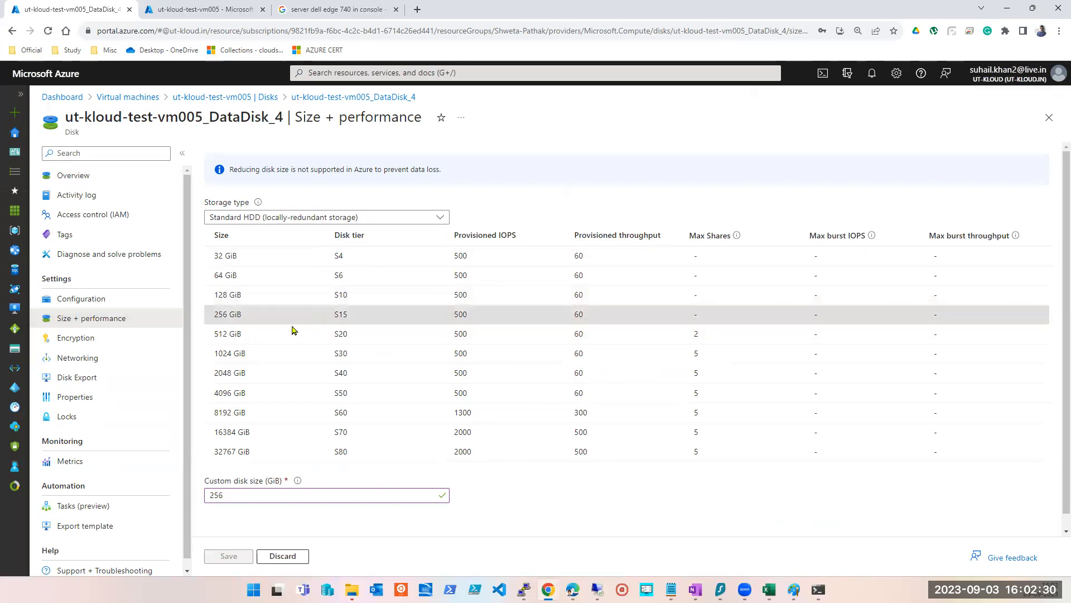
{"action": "left_click", "coordinate": [247, 339]}
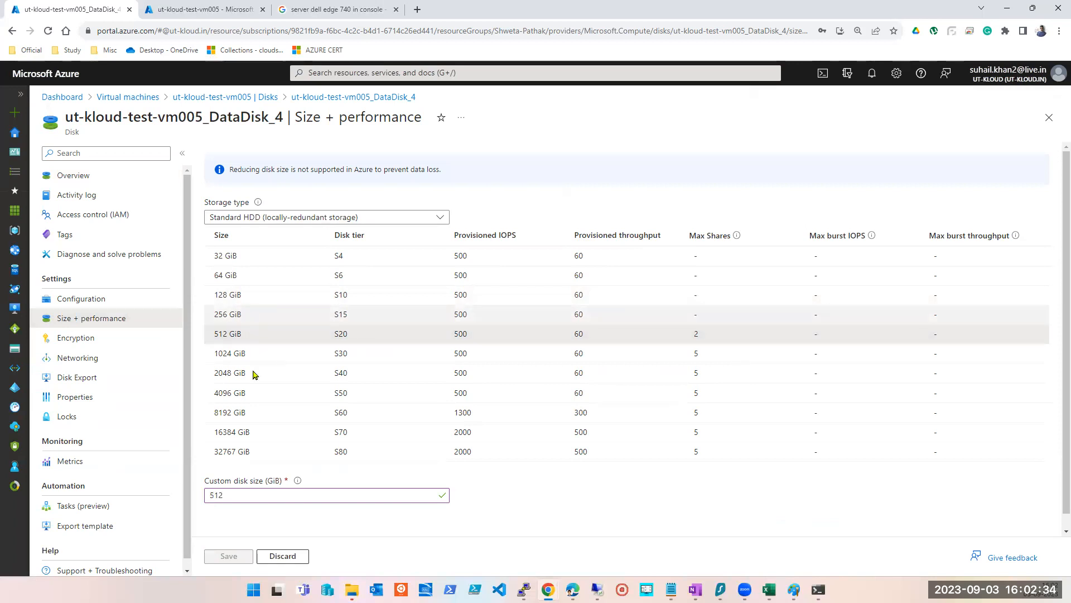
{"action": "left_click", "coordinate": [277, 279]}
{"action": "left_click", "coordinate": [275, 258]}
Step: Try the larger 8192 GiB (S60) size for ut-kloud-test-vm005_DataDisk_4, and choose 4096 GiB (S50) instead
{"action": "left_click", "coordinate": [259, 413]}
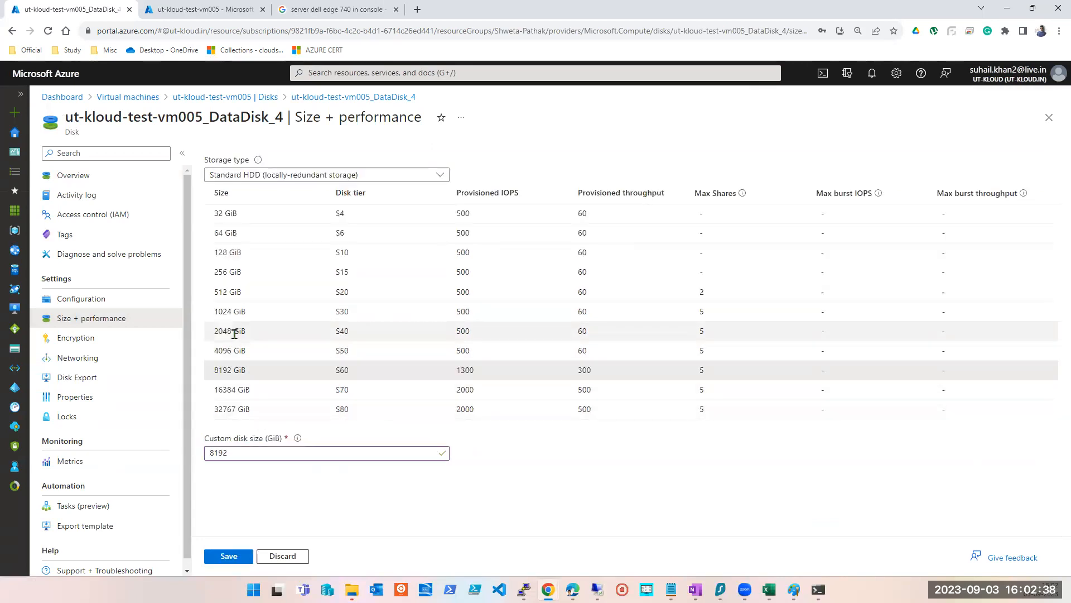
{"action": "left_click", "coordinate": [235, 351]}
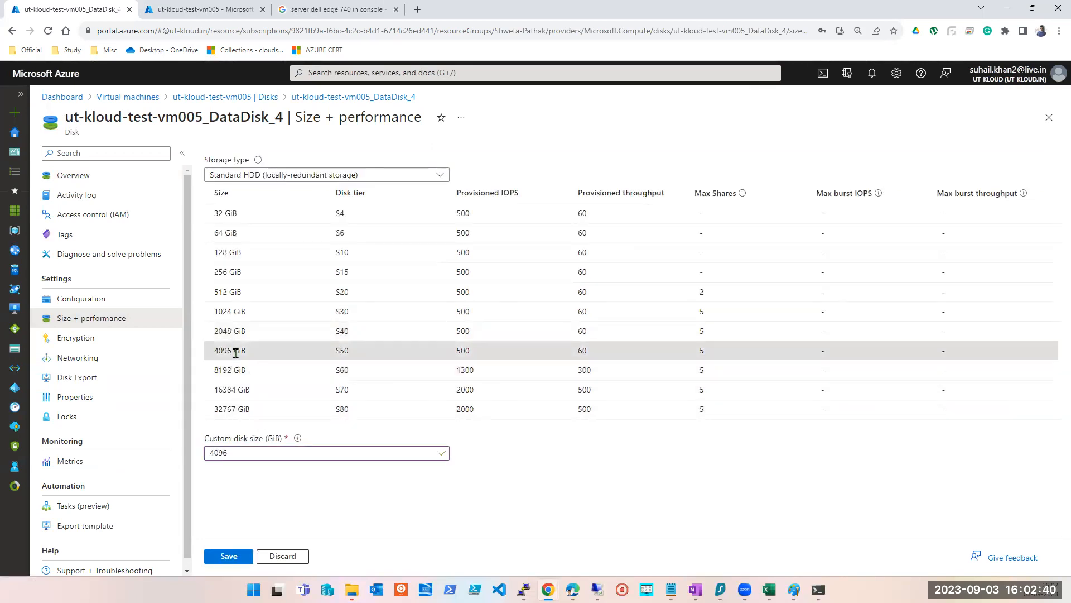